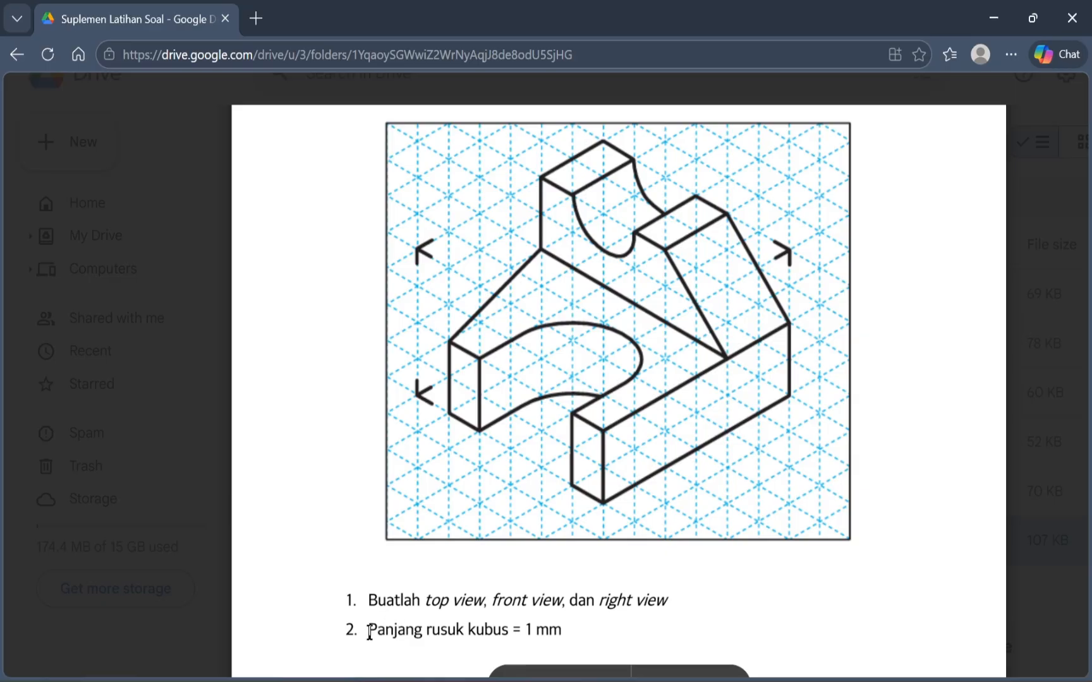
# Examine the isometric drawing in Latihan Soal 6.pdf and its notes on the required views and cube edge length.
pyautogui.moveTo(370, 632); pyautogui.dragTo(503, 626)
pyautogui.click(489, 635)
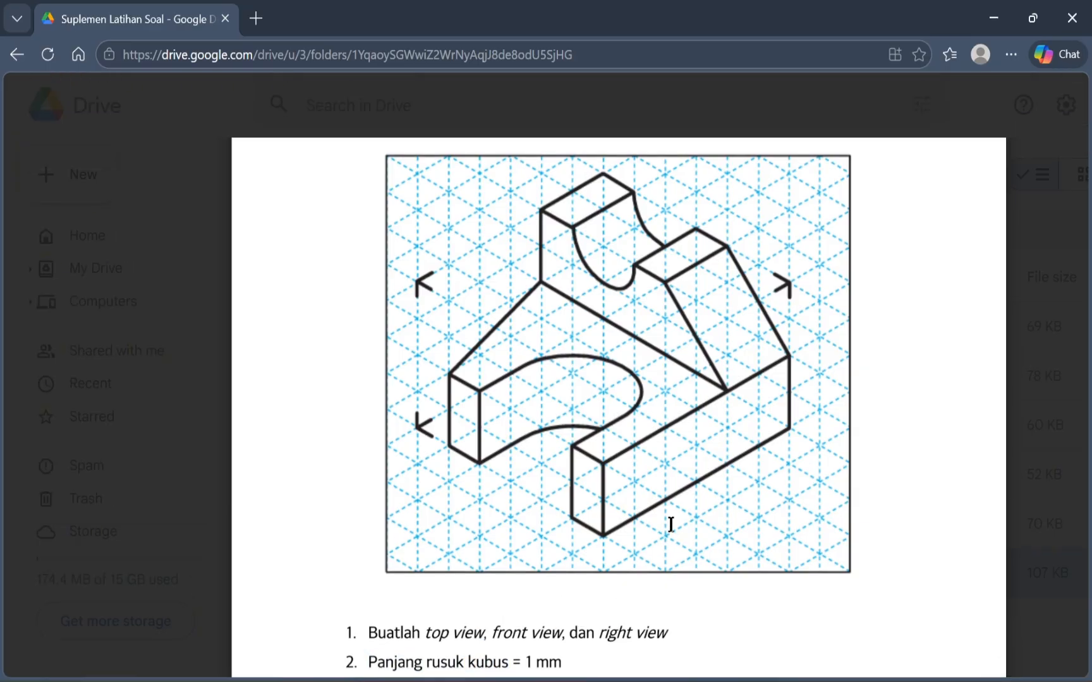
pyautogui.scroll(-1, 611, 536)
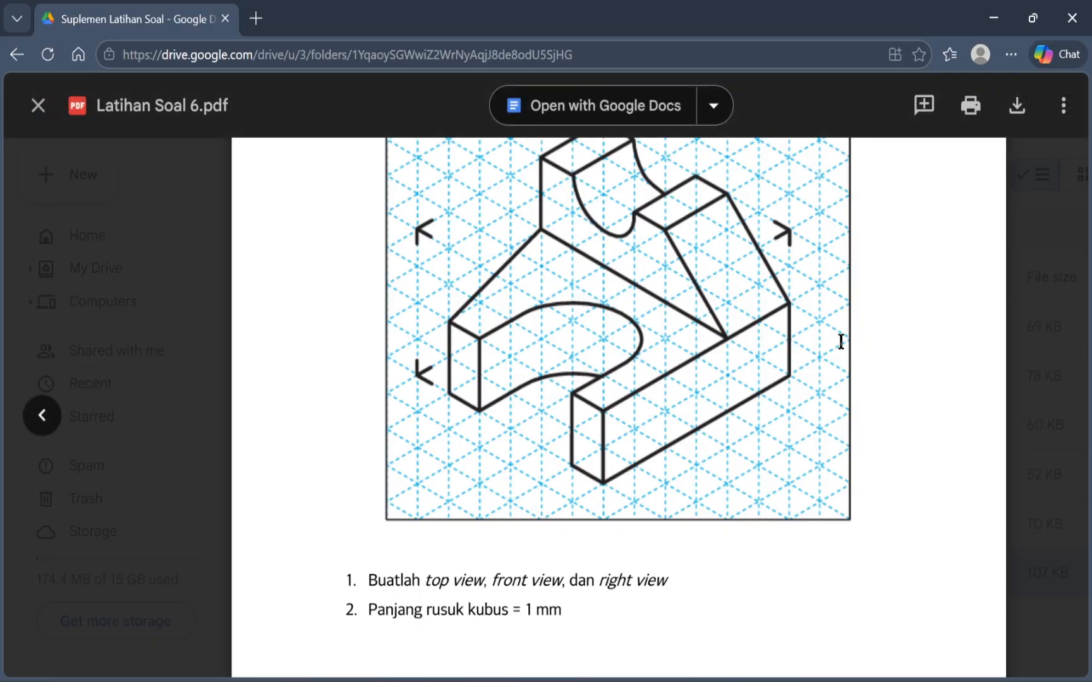
pyautogui.scroll(1, 819, 369)
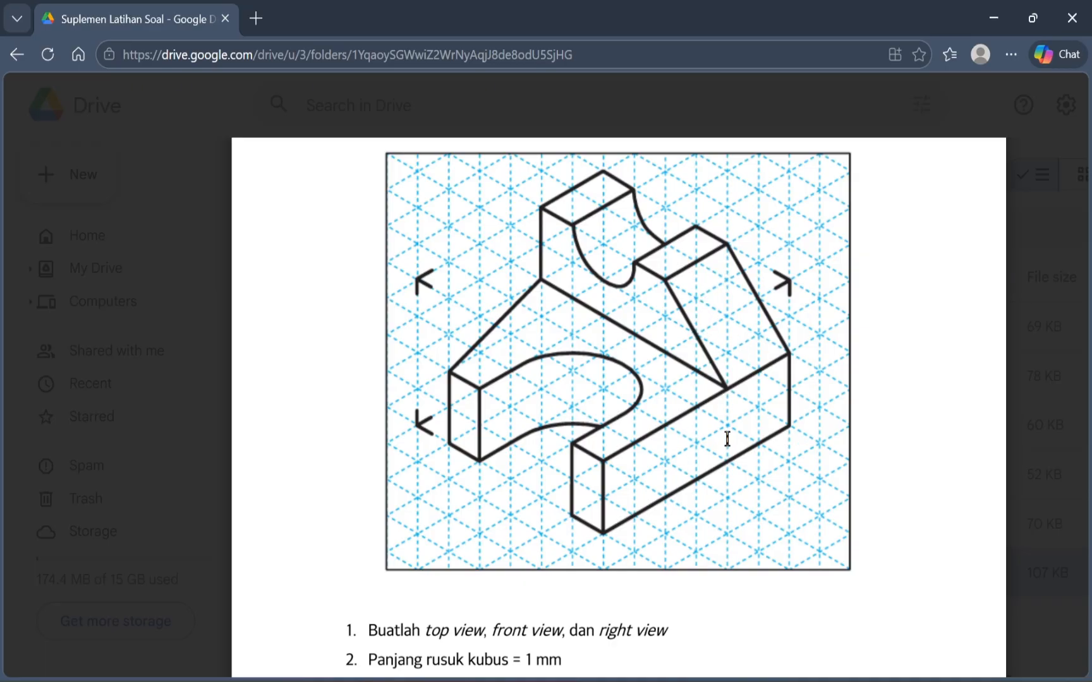
# Switch to SOLIDWORKS, create a new part and start a sketch on the Right Plane.
pyautogui.hotkey('alt', 'Tab')
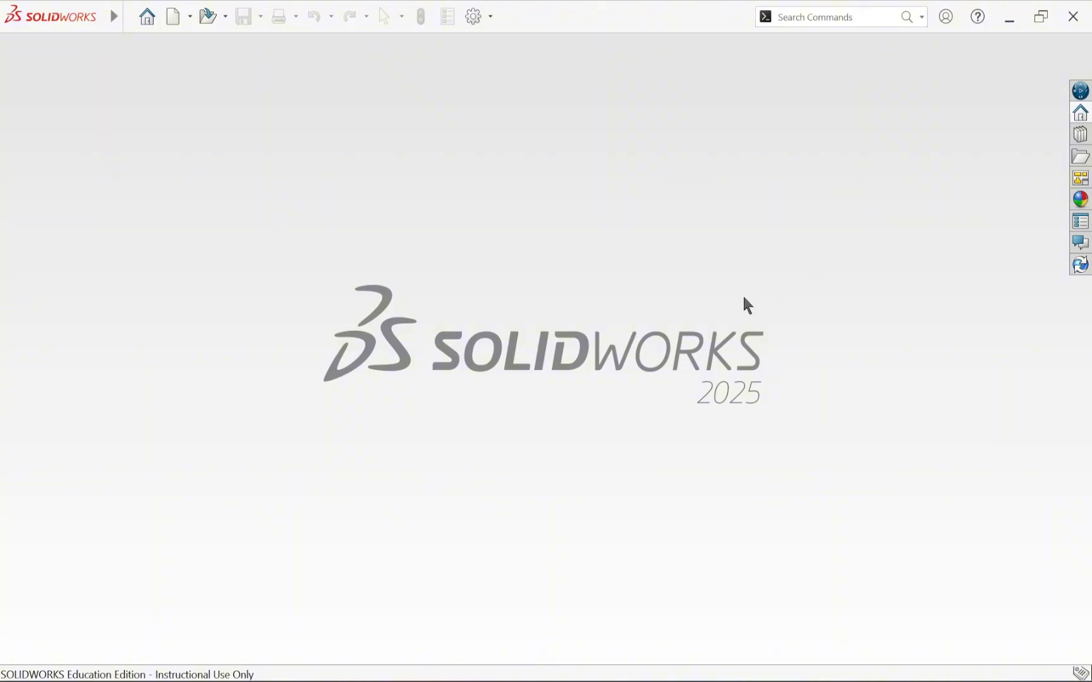
pyautogui.hotkey('ctrl', 'n')
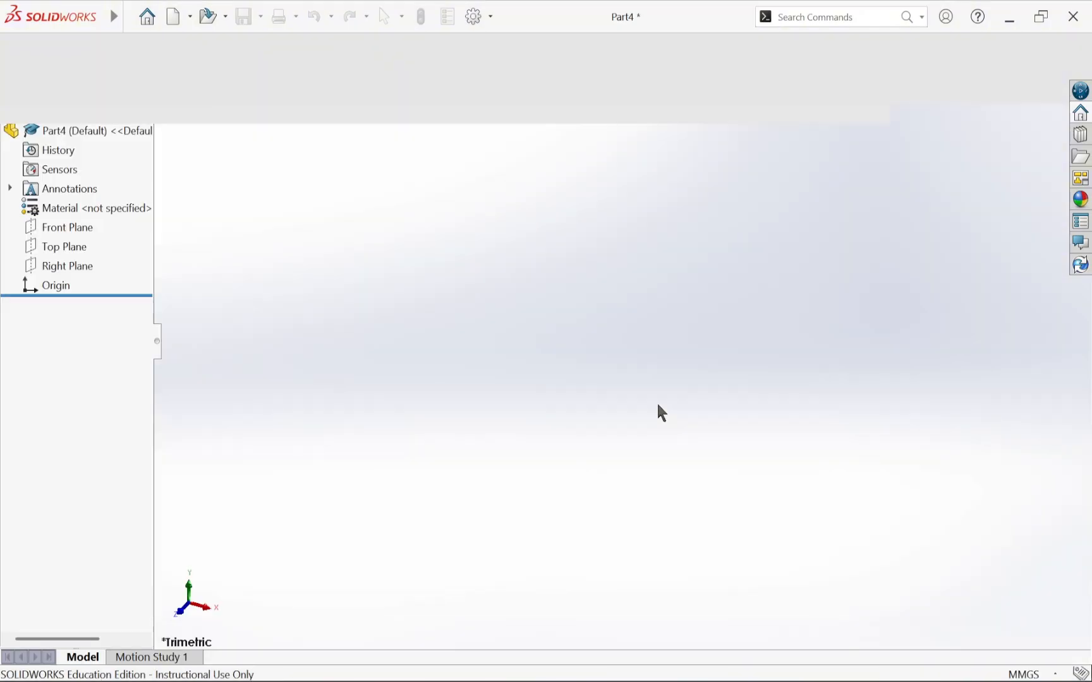
pyautogui.click(69, 336)
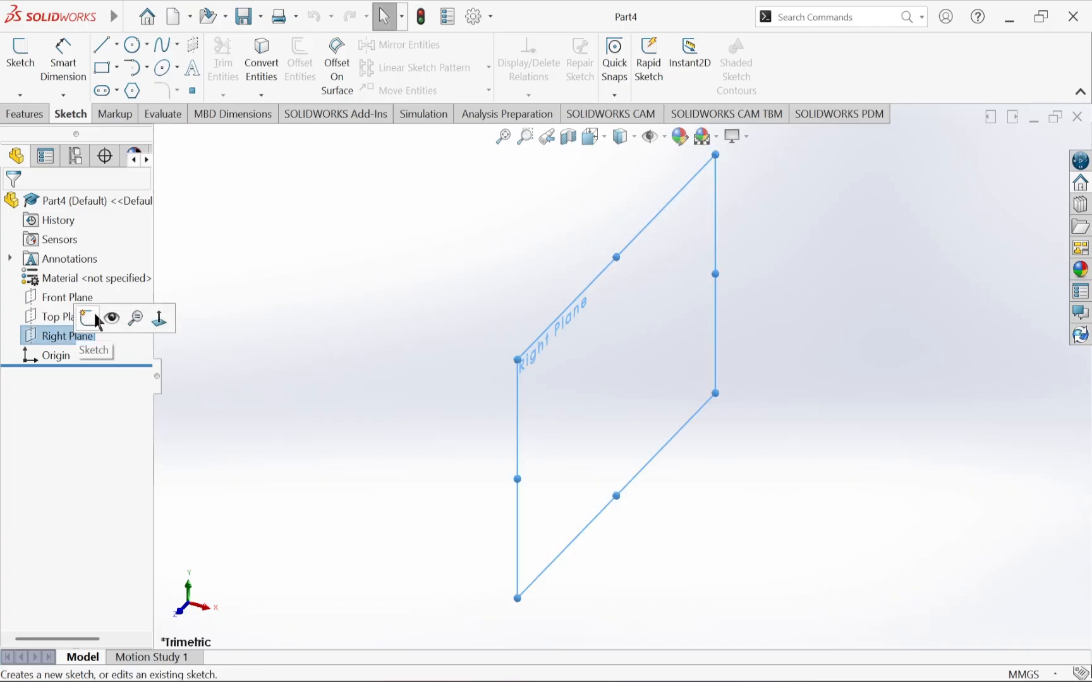
pyautogui.click(97, 321)
# Show the Right Plane in the graphics area and clear the selection.
pyautogui.rightClick(82, 337)
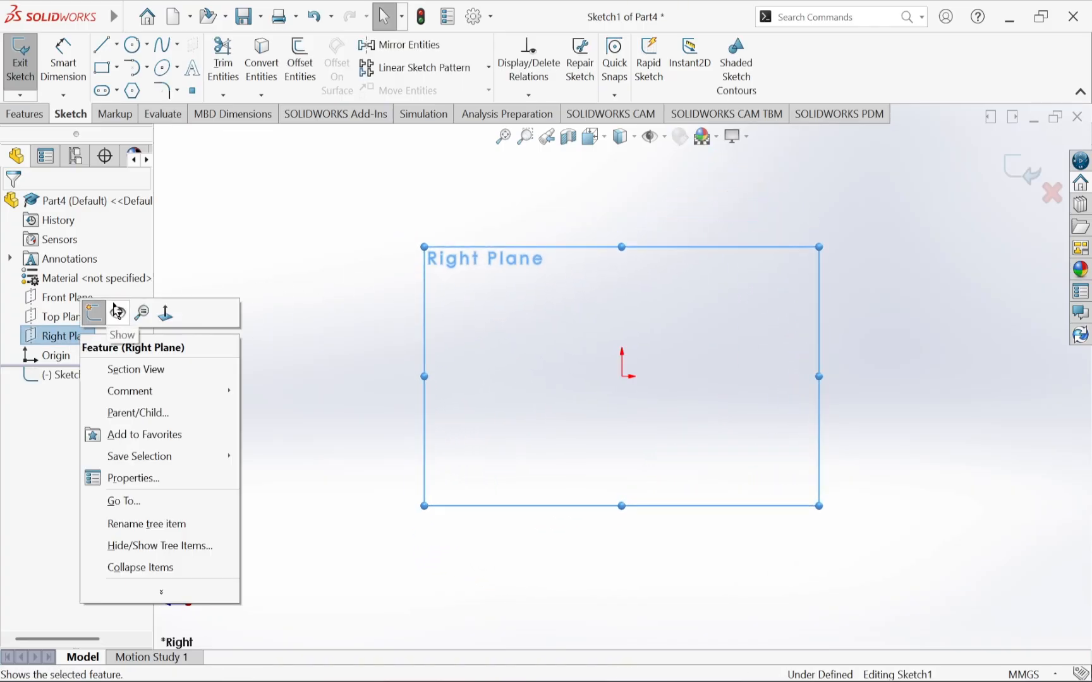
pyautogui.click(116, 311)
pyautogui.click(878, 349)
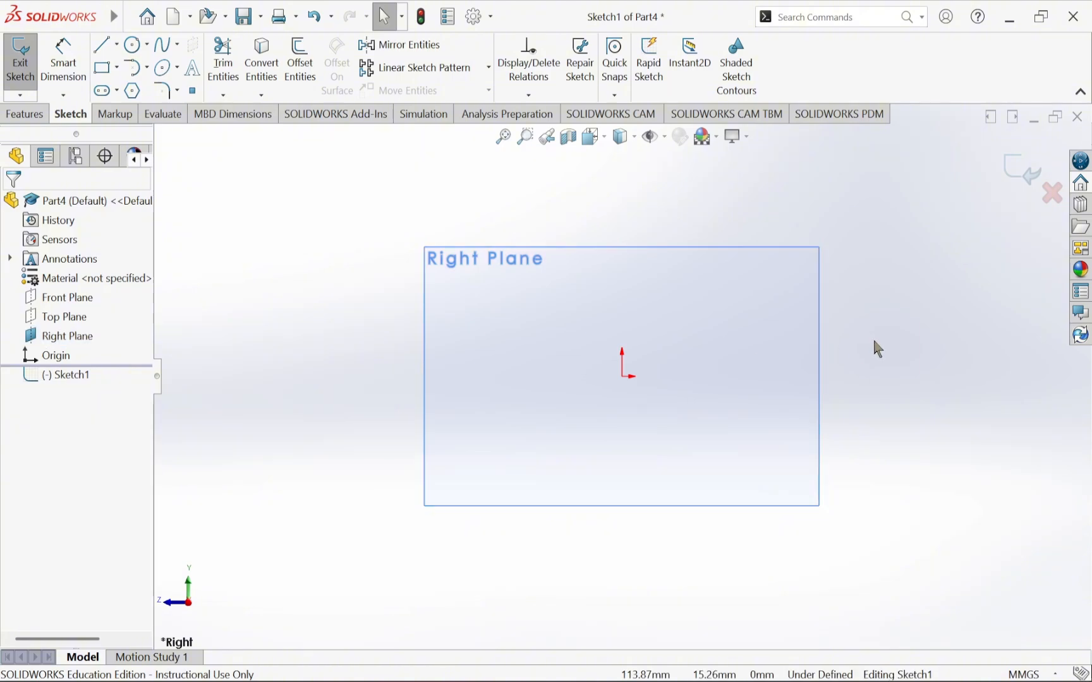
# Sketch a corner rectangle from the origin, about 72 mm wide and 15 mm high, referring to the exercise drawing.
pyautogui.click(103, 68)
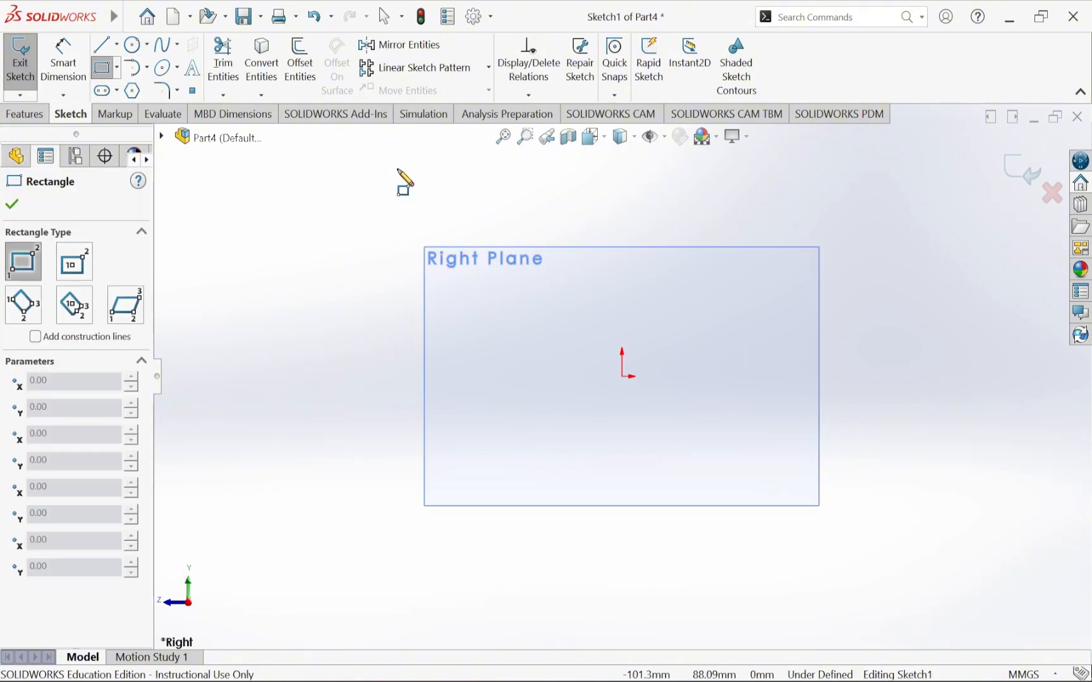
pyautogui.hotkey('alt', 'Tab')
pyautogui.hotkey('alt', 'Tab')
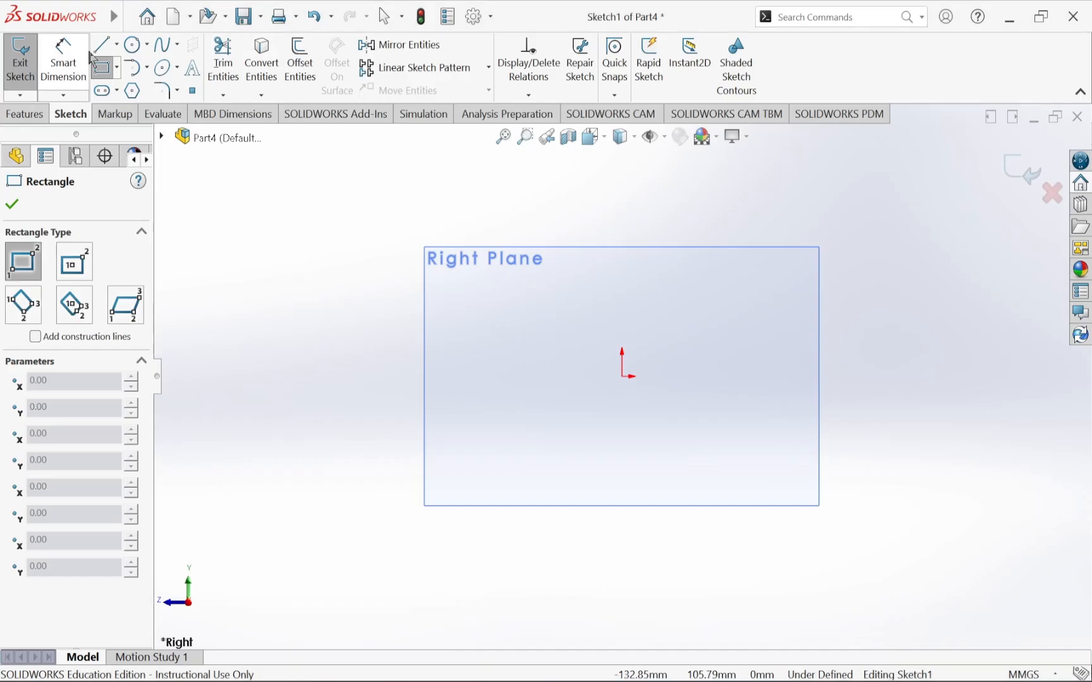
pyautogui.scroll(-2, 756, 382)
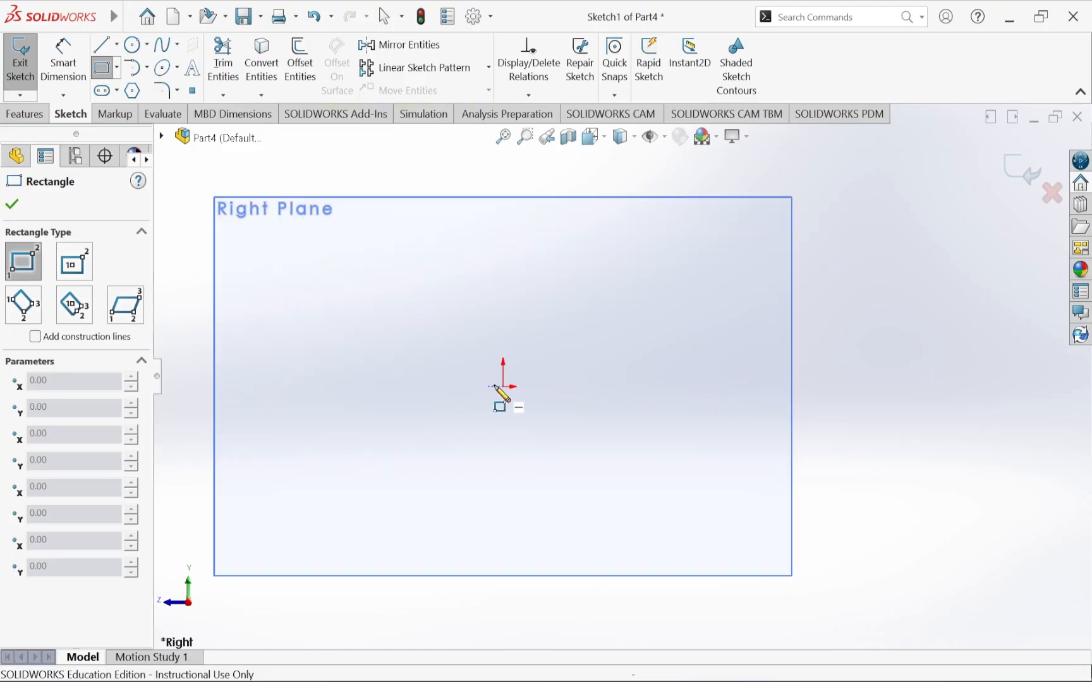
pyautogui.click(495, 387)
pyautogui.hotkey('alt', 'Tab')
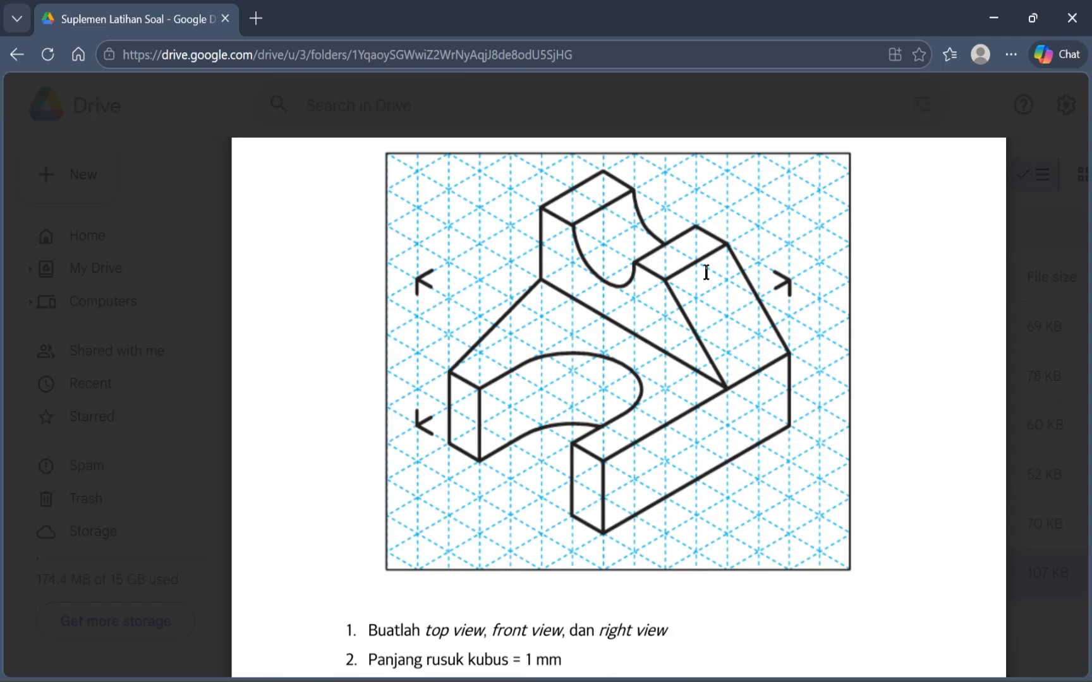
pyautogui.hotkey('alt', 'Tab')
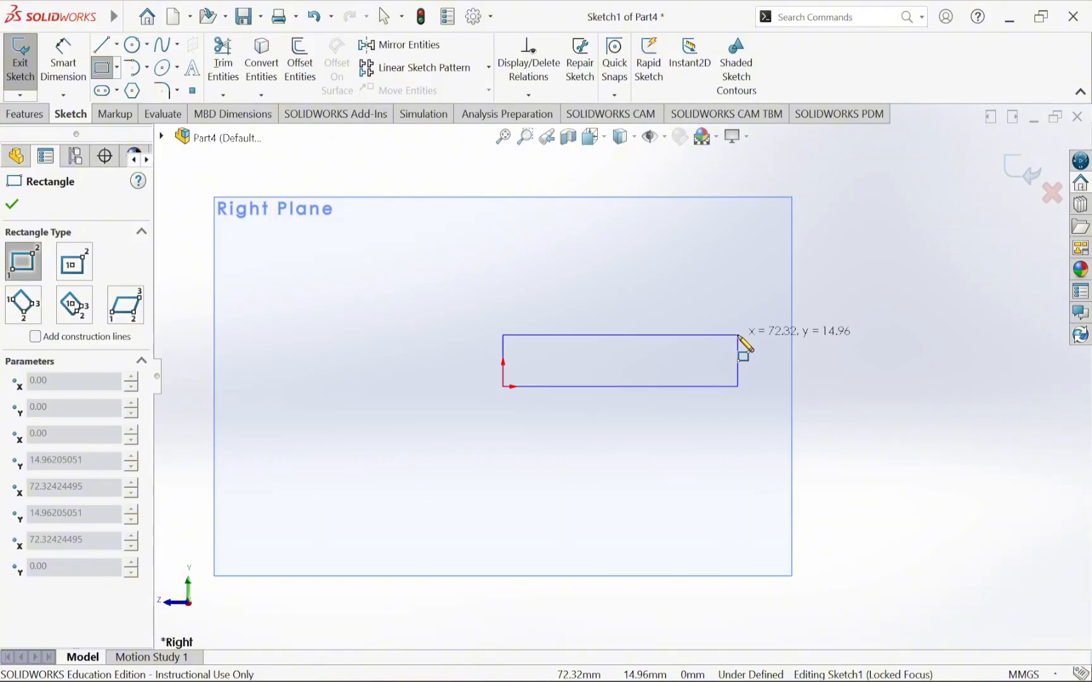
pyautogui.click(738, 335)
# Check the exercise drawing and sketch a second rectangle, about 17 by 31 mm, standing on the right end of the first one's upper edge.
pyautogui.hotkey('alt', 'Tab')
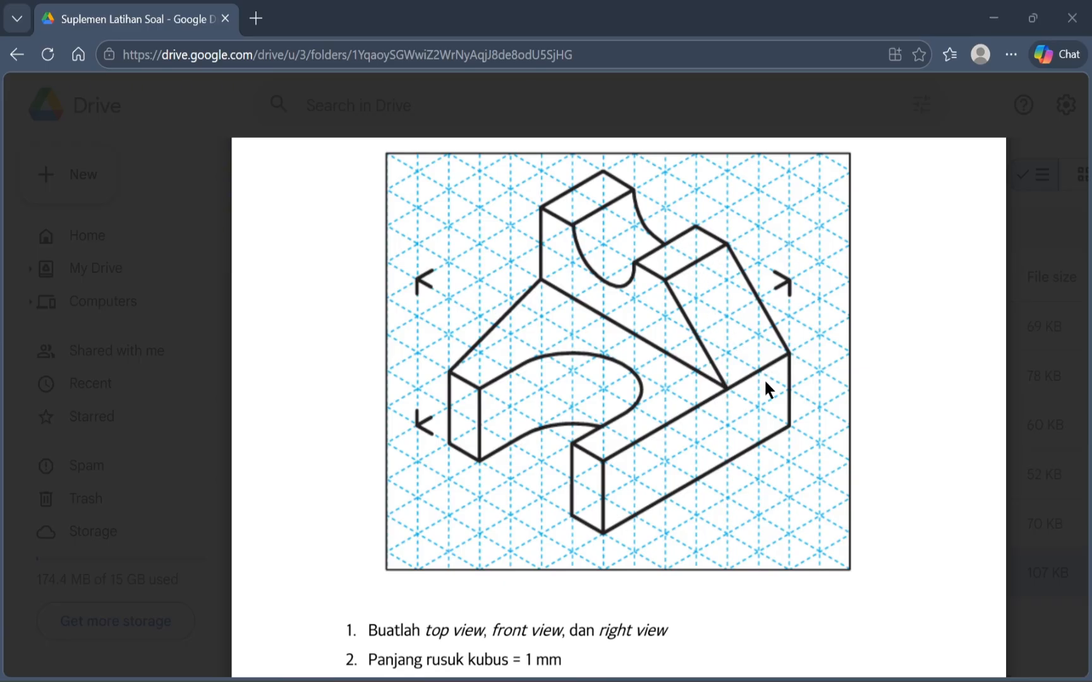
pyautogui.hotkey('alt', 'Tab')
pyautogui.hotkey('alt', 'Tab')
pyautogui.hotkey('alt', 'Tab')
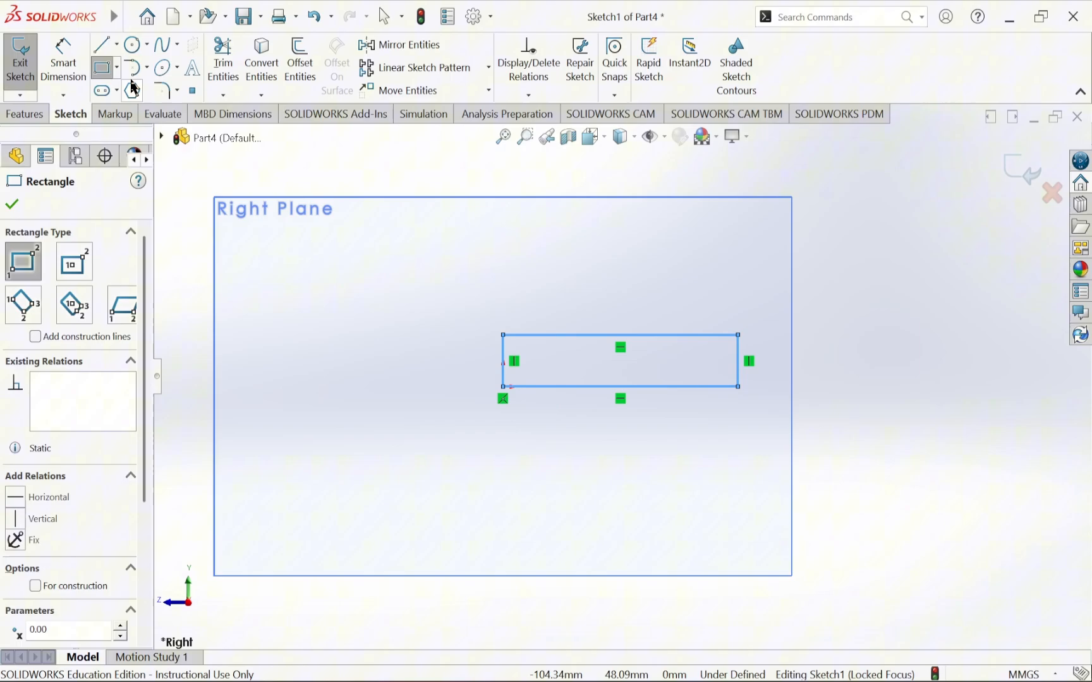
pyautogui.click(683, 335)
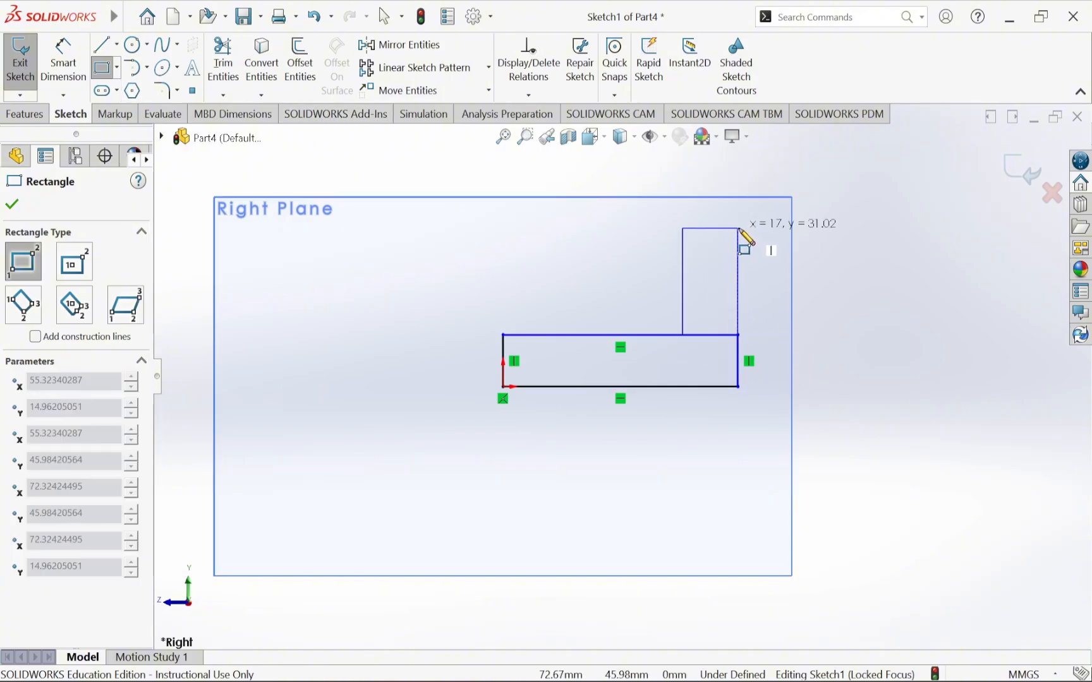
pyautogui.click(738, 227)
pyautogui.press('Escape')
# Dimension the lower rectangle to 6 mm wide and 2 mm high.
pyautogui.click(63, 56)
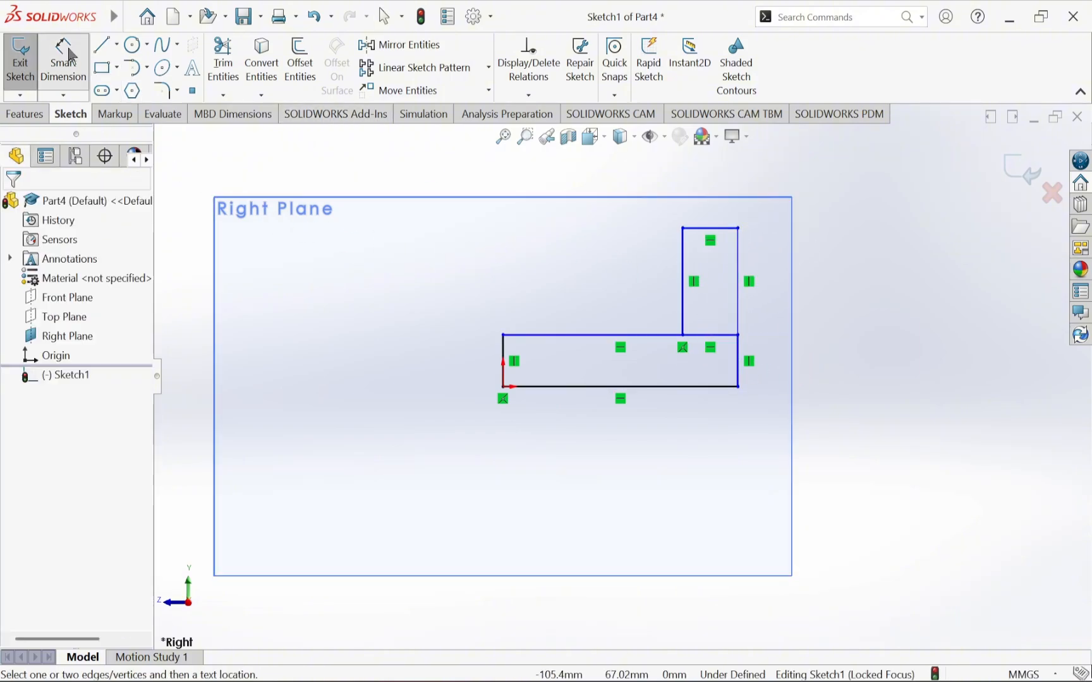
pyautogui.click(632, 387)
pyautogui.click(621, 447)
pyautogui.write('6')
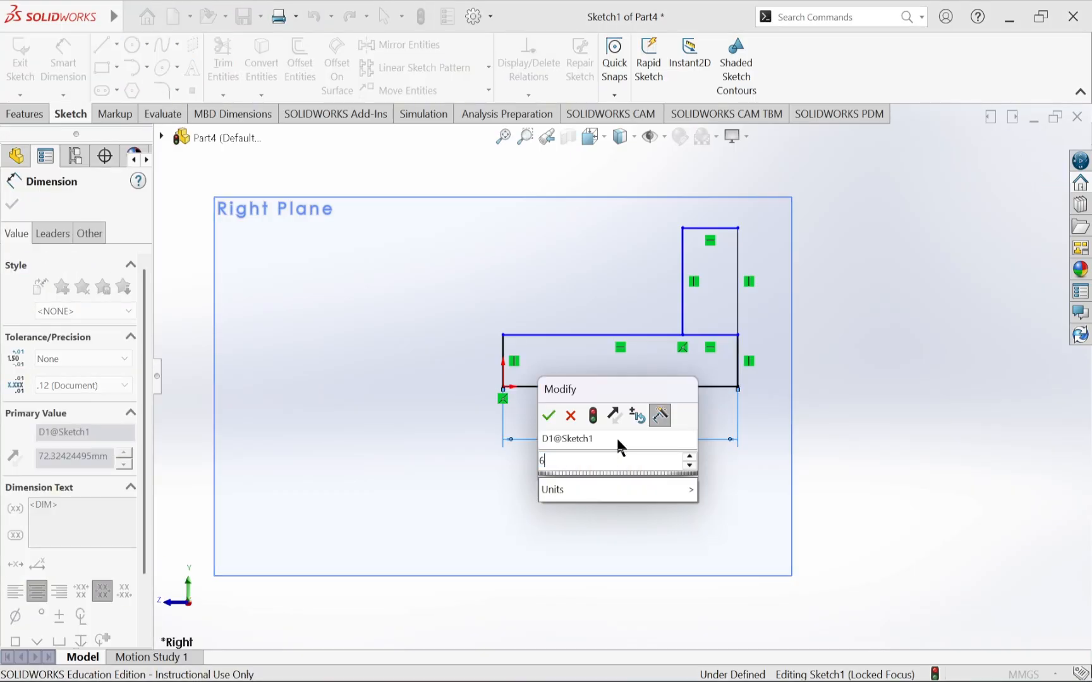
pyautogui.press('Return')
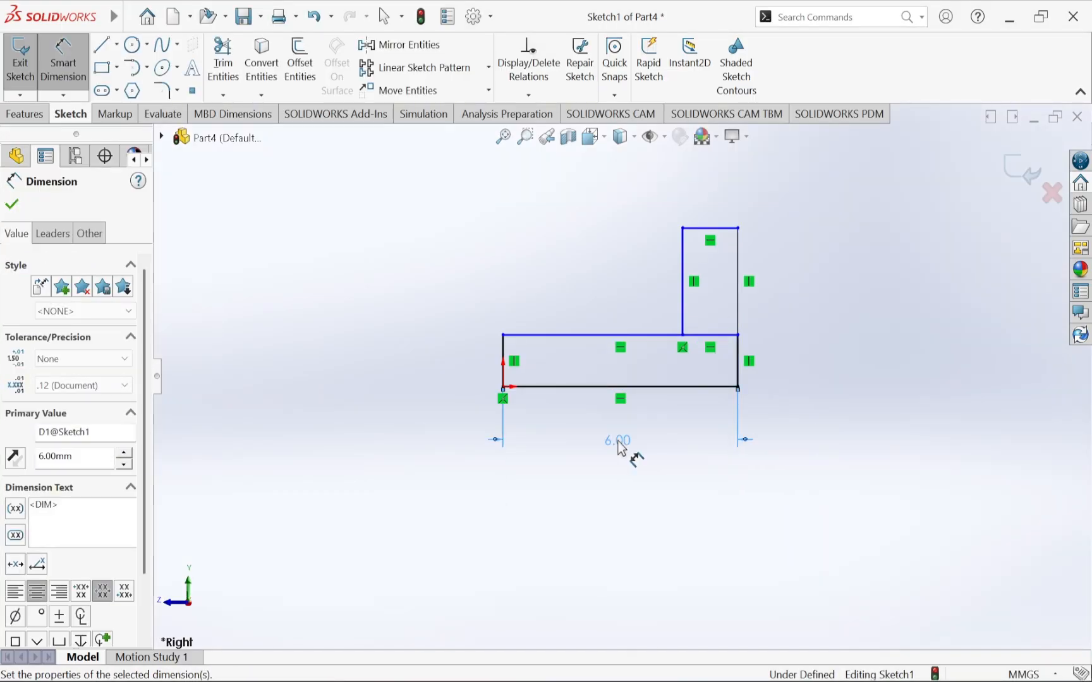
pyautogui.click(742, 360)
pyautogui.click(774, 364)
pyautogui.write('2')
pyautogui.press('Return')
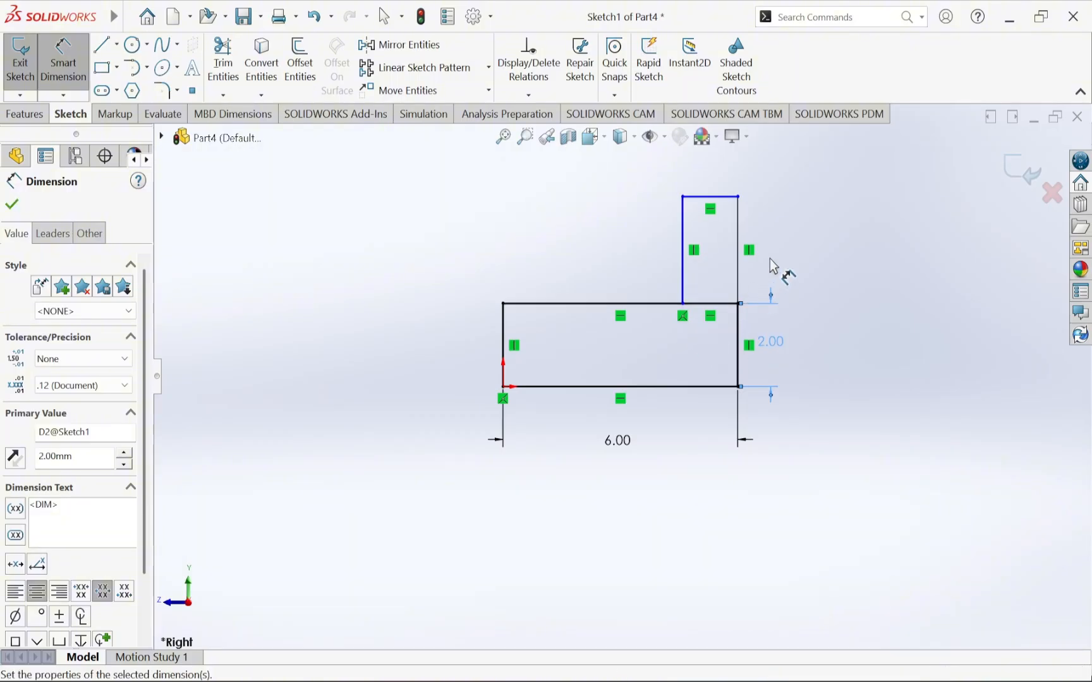
# Dimension the upper rectangle to 2 mm high and 2 mm wide.
pyautogui.click(739, 268)
pyautogui.click(776, 255)
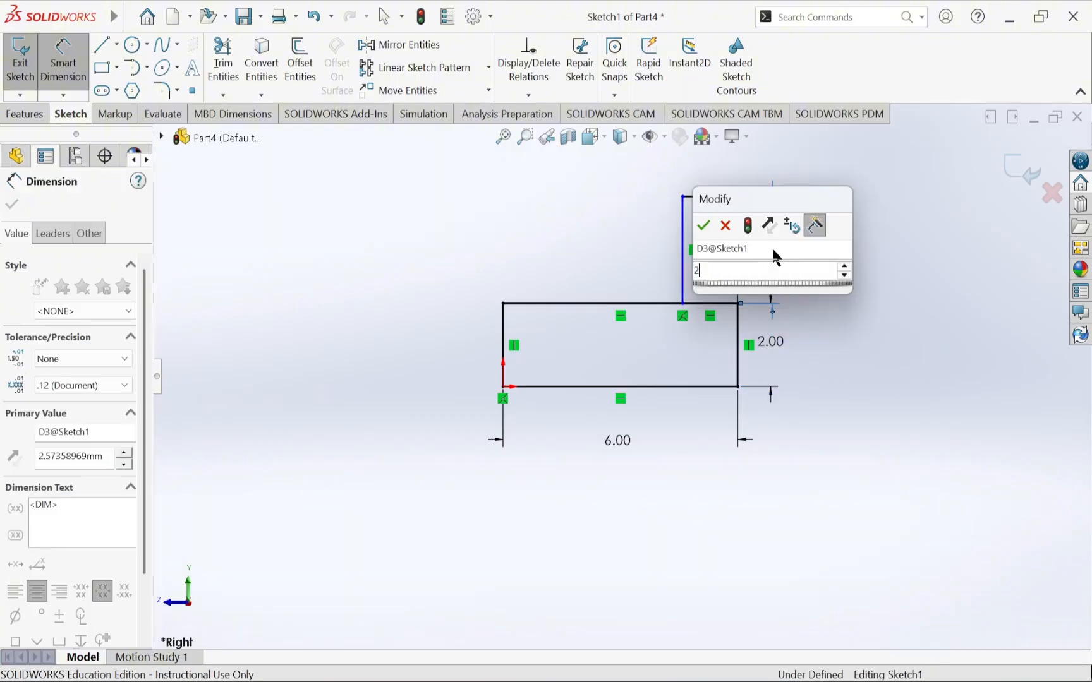
pyautogui.write('2')
pyautogui.press('Return')
pyautogui.click(707, 220)
pyautogui.click(706, 198)
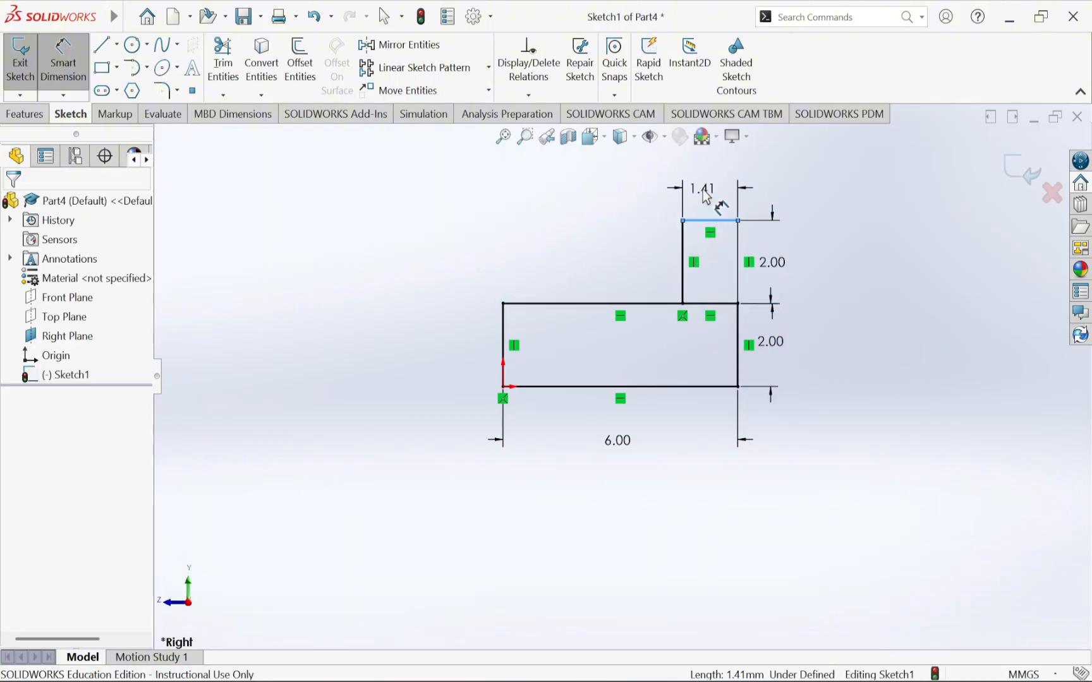
pyautogui.write('2')
pyautogui.press('Return')
pyautogui.press('Escape')
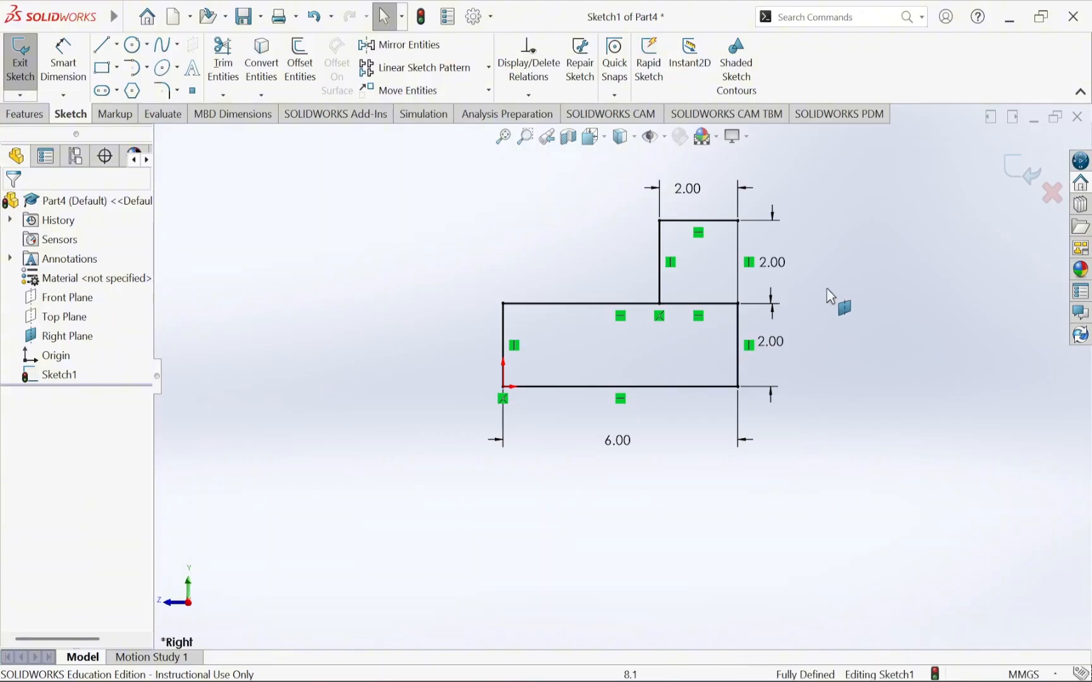
# Turn Shaded Sketch Contours on and back off for the two-rectangle profile.
pyautogui.rightClick(804, 103)
pyautogui.click(801, 66)
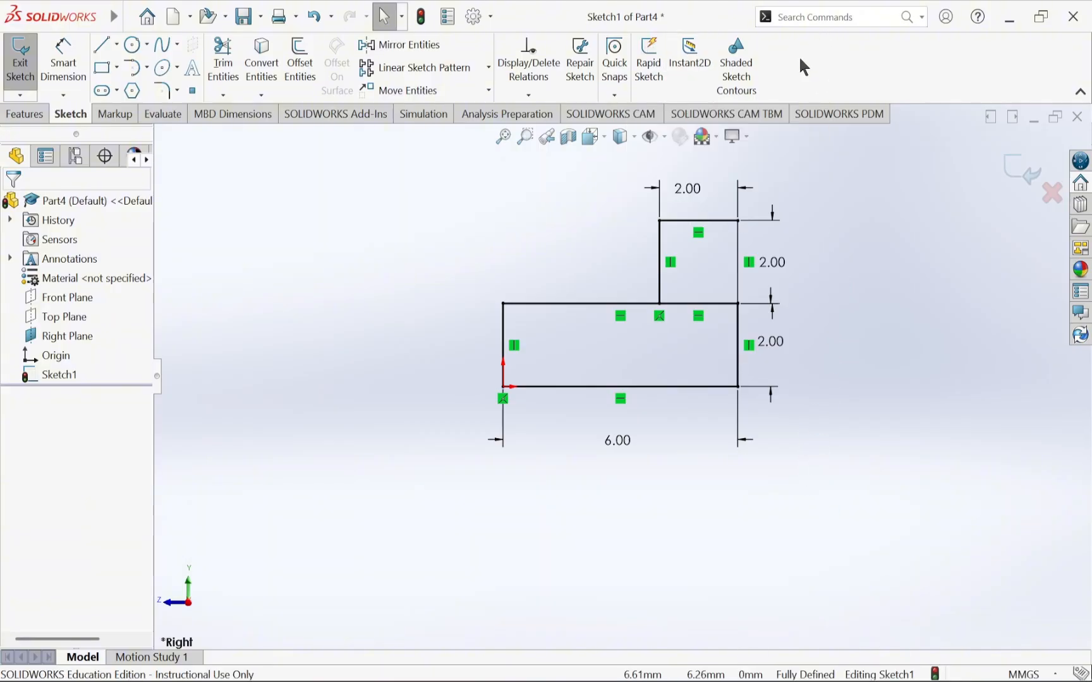
pyautogui.click(736, 63)
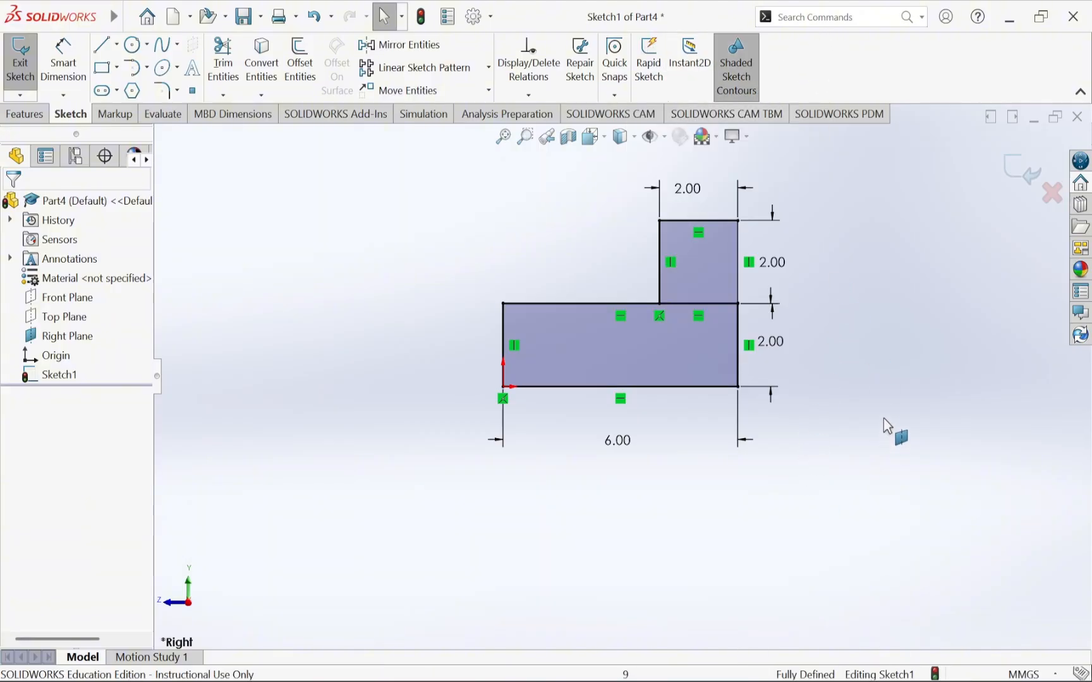
pyautogui.click(736, 61)
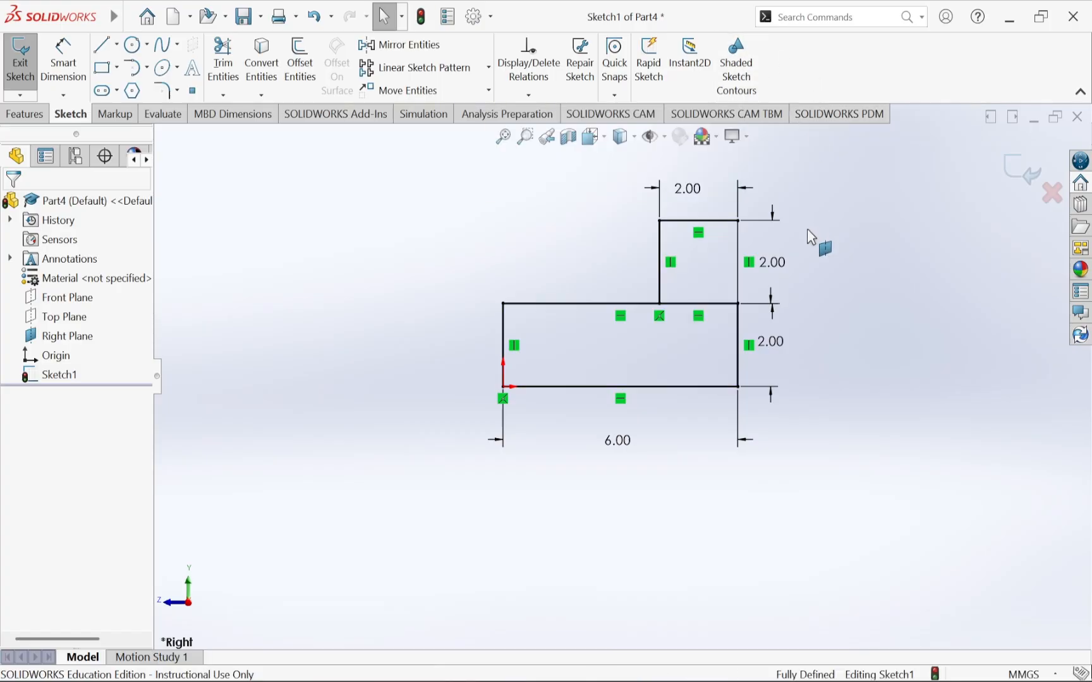
# Finish the two-rectangle sketch and hide it.
pyautogui.scroll(-3, 779, 278)
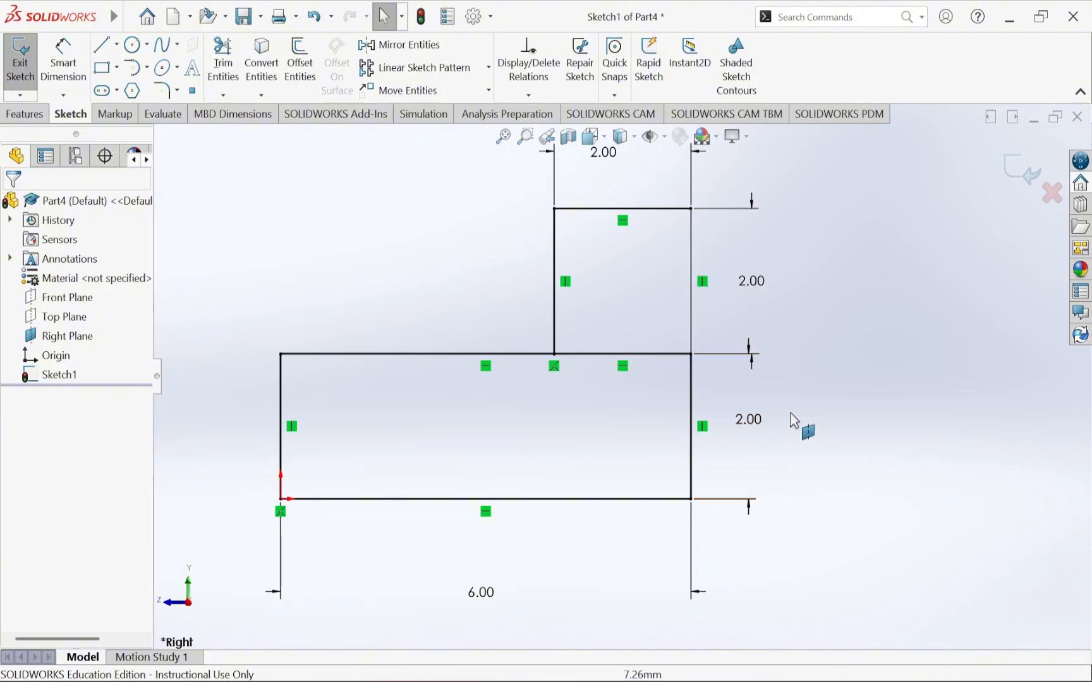
pyautogui.press('z')
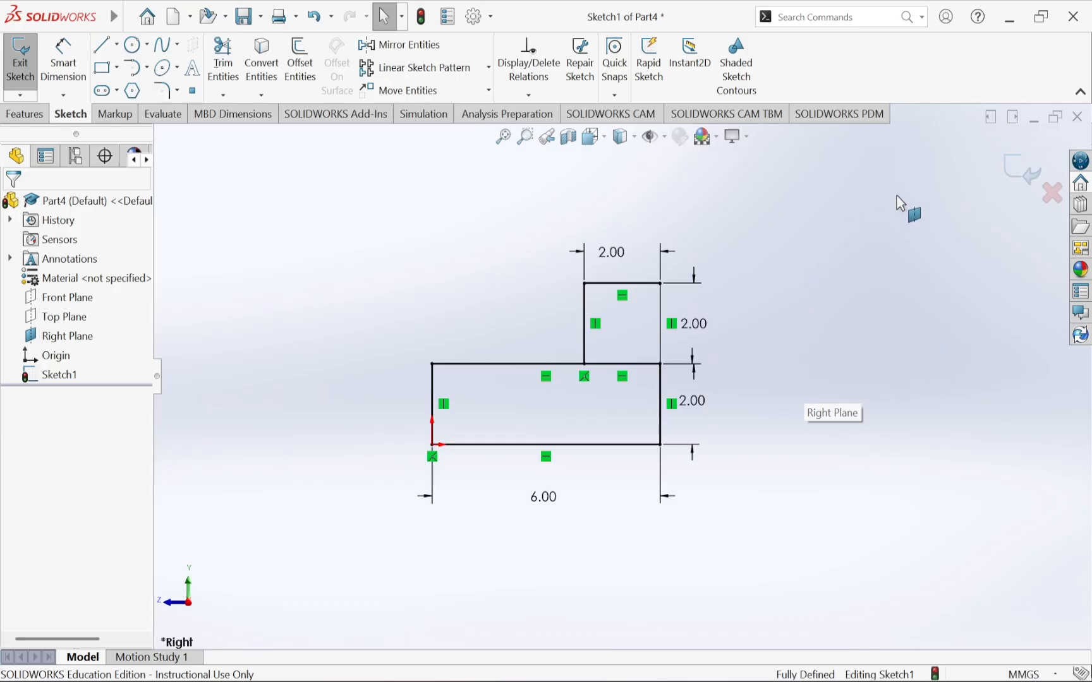
pyautogui.click(1016, 167)
pyautogui.rightClick(48, 370)
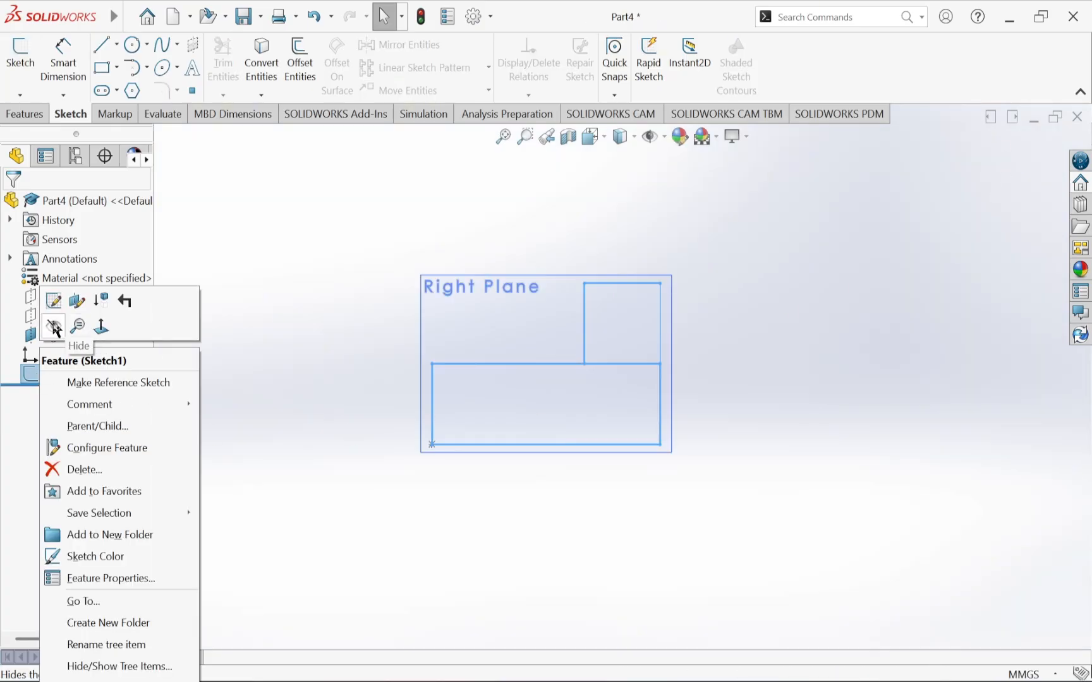
pyautogui.click(51, 328)
# Recheck the exercise drawing, start another sketch on the Right Plane and draw a large corner rectangle from the origin.
pyautogui.hotkey('alt', 'Tab')
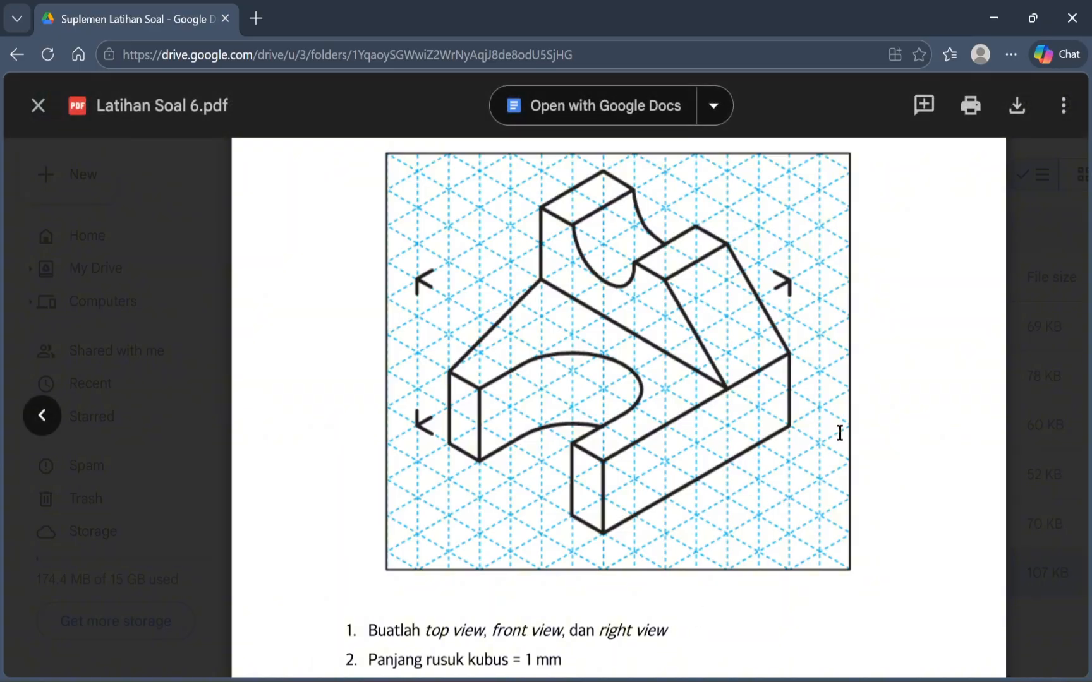
pyautogui.hotkey('alt', 'Tab')
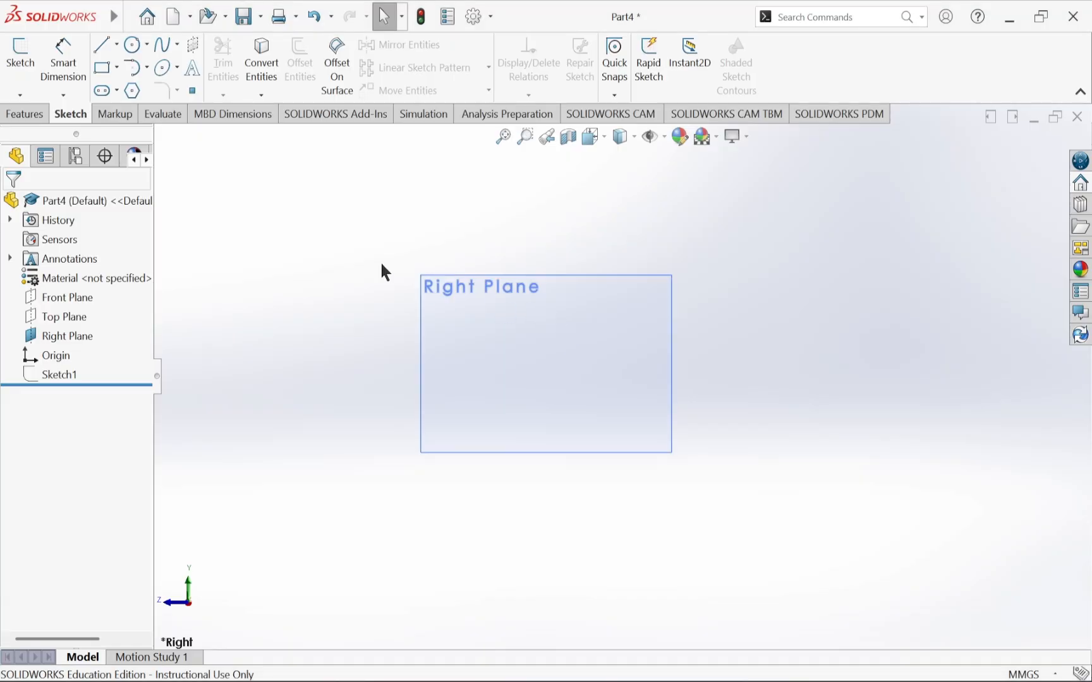
pyautogui.click(60, 338)
pyautogui.click(71, 311)
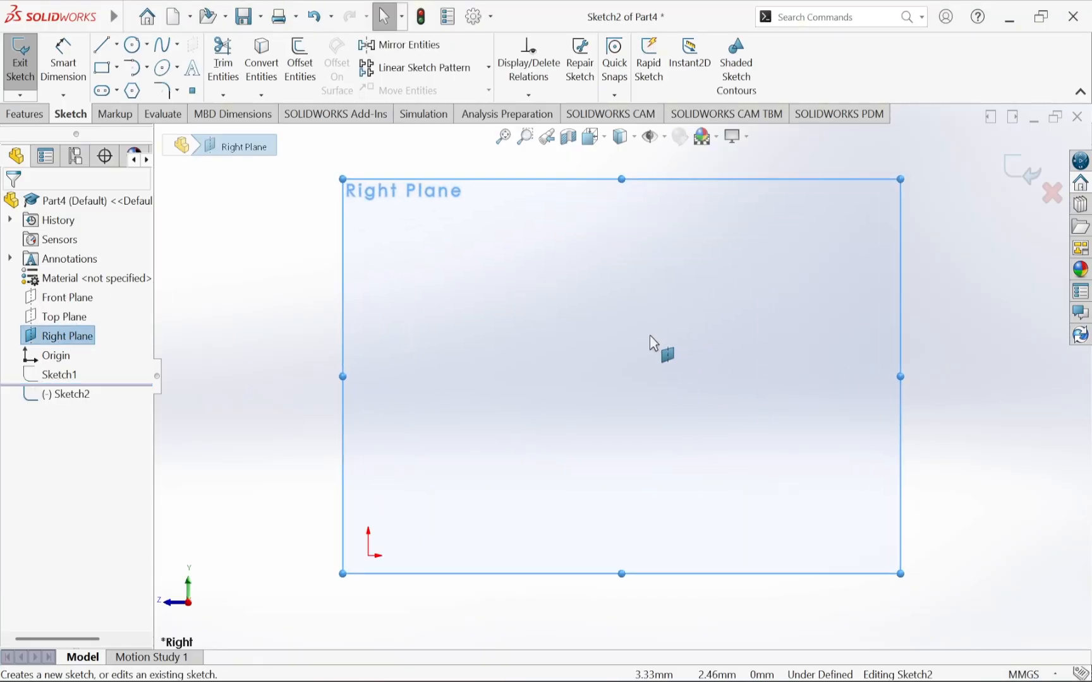
pyautogui.click(103, 67)
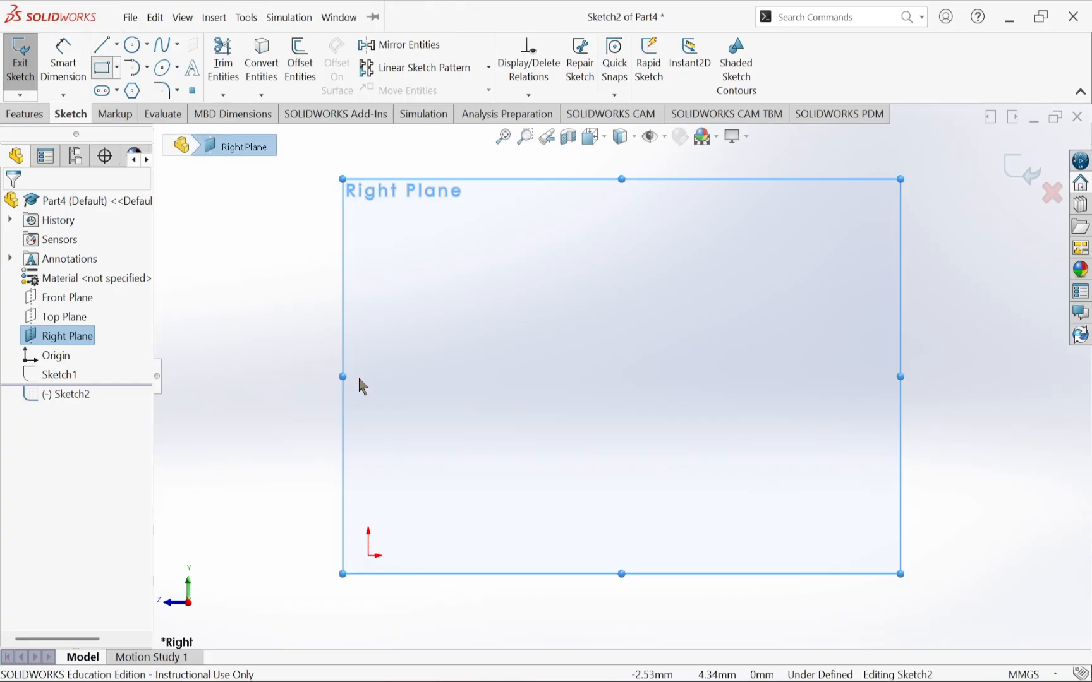
pyautogui.moveTo(368, 556); pyautogui.dragTo(756, 244)
# Dimension the new rectangle's vertical side to 6 mm.
pyautogui.click(58, 60)
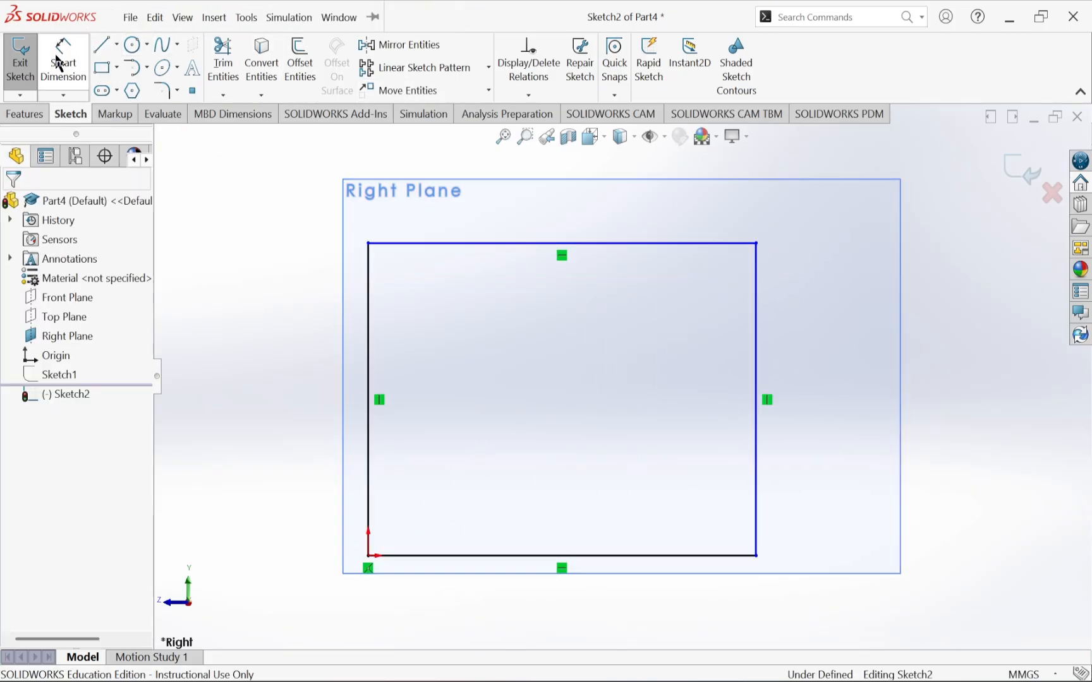
pyautogui.click(758, 329)
pyautogui.click(841, 387)
pyautogui.write('6mm')
pyautogui.press('Return')
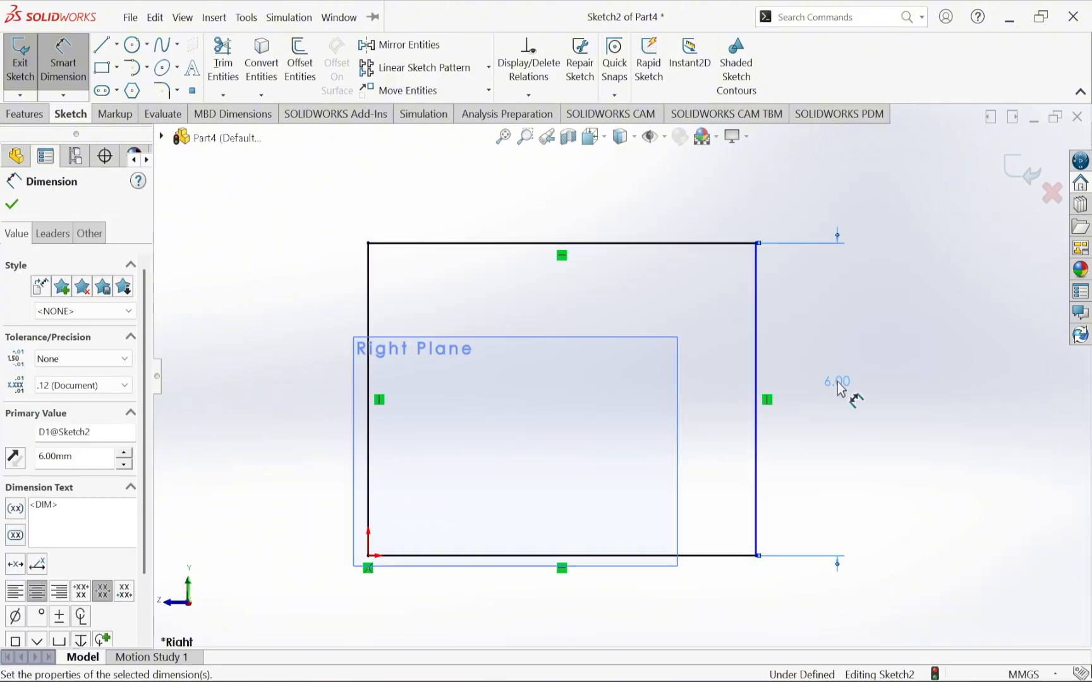
# Dimension the rectangle's horizontal side to 6 mm.
pyautogui.click(542, 244)
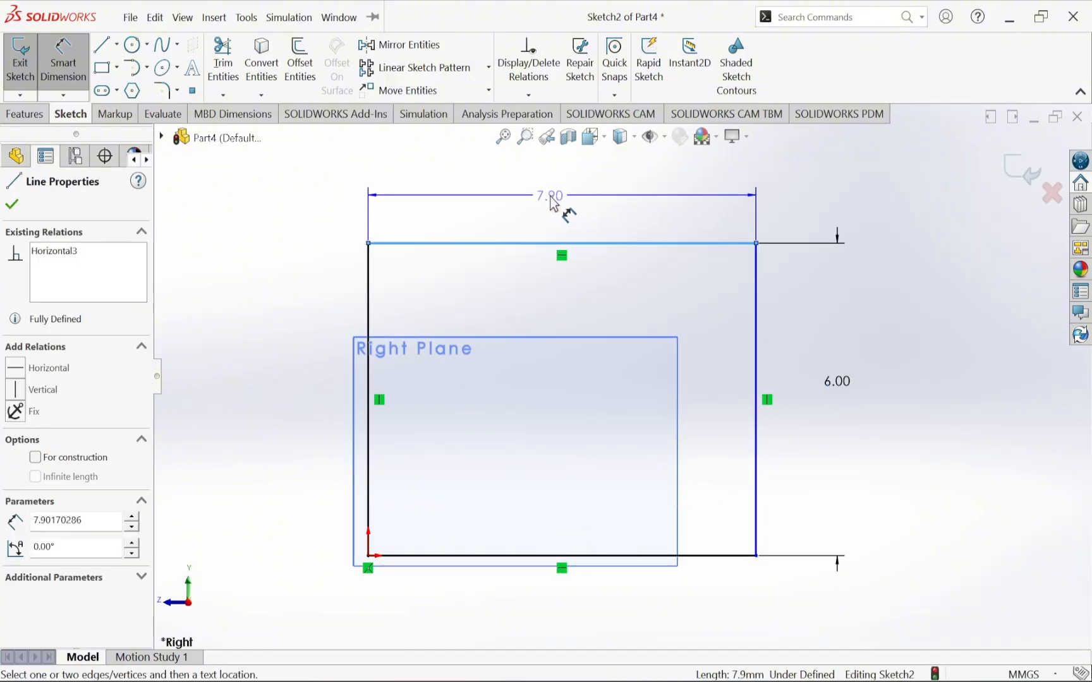
pyautogui.click(553, 203)
pyautogui.write('6')
pyautogui.press('Return')
pyautogui.press('Escape')
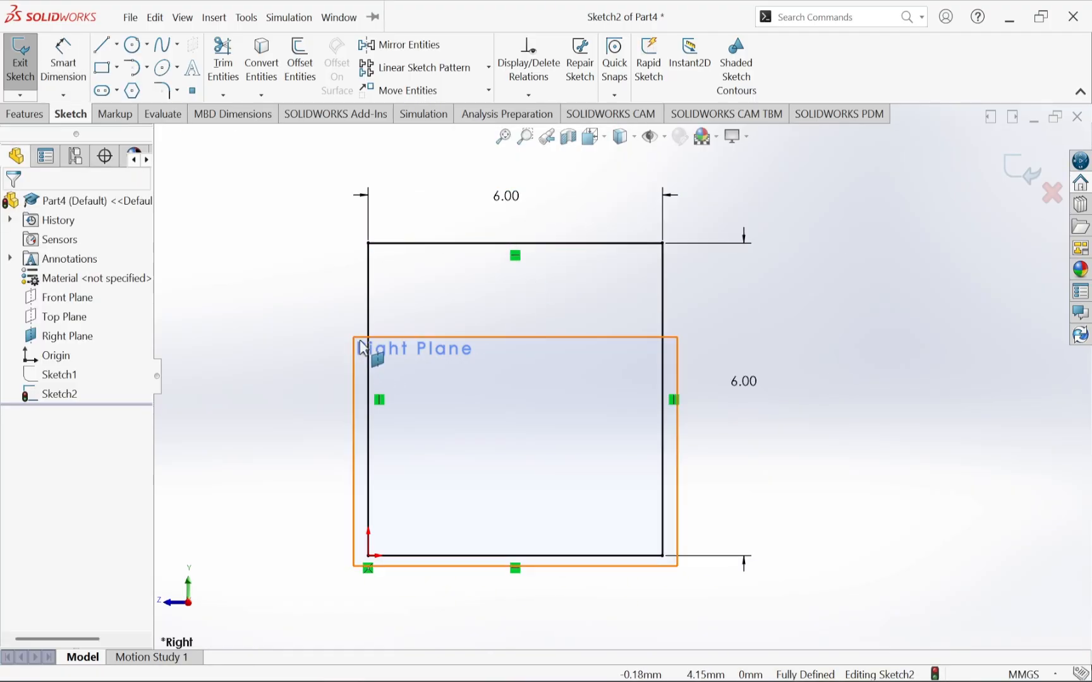
# Hide the Right Plane while keeping the rectangle sketch open.
pyautogui.click(367, 340)
pyautogui.rightClick(352, 335)
pyautogui.click(117, 365)
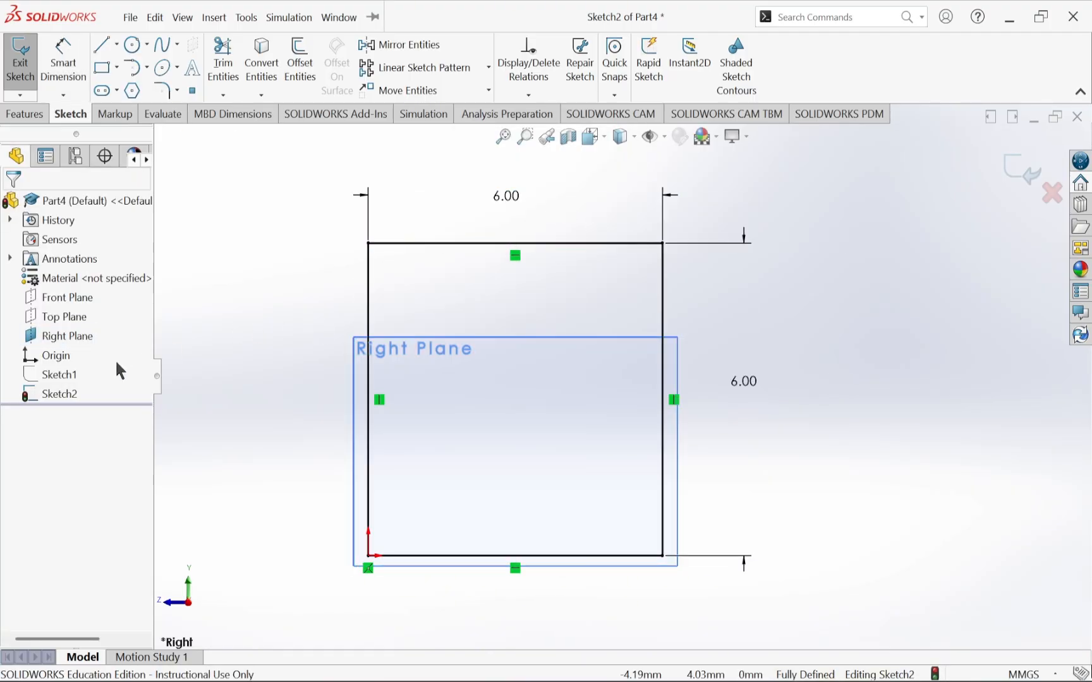
pyautogui.click(84, 332)
pyautogui.click(117, 312)
pyautogui.press('f')
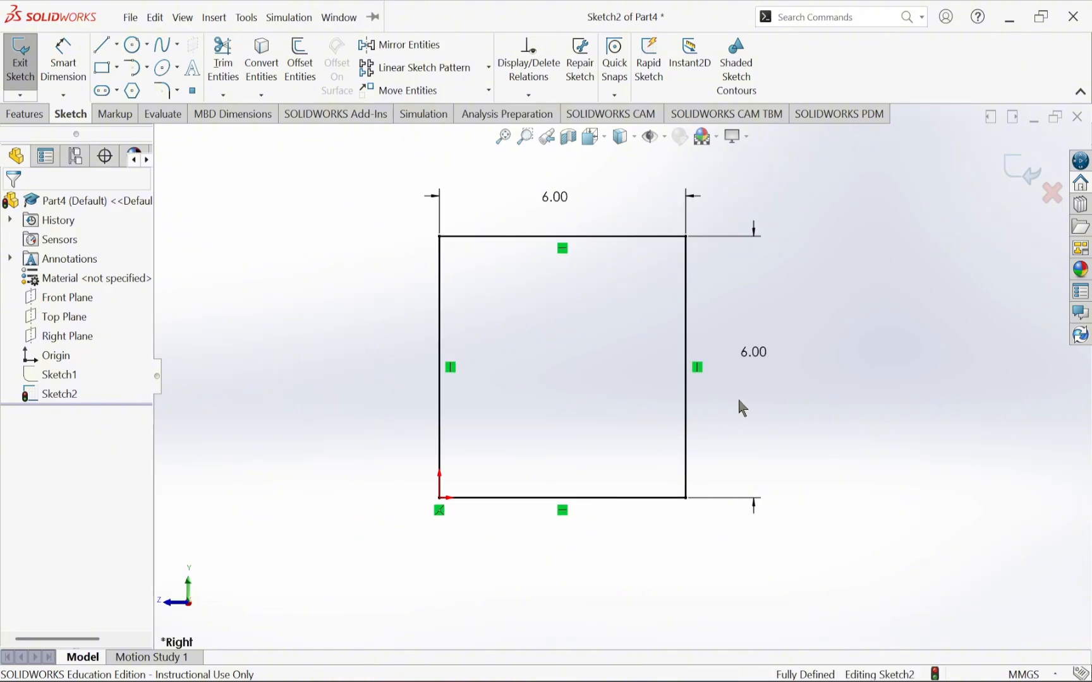
# Recheck the exercise drawing and sketch a slanted line about 4.2 mm long from the rectangle's left side to its bottom side.
pyautogui.hotkey('alt', 'Tab')
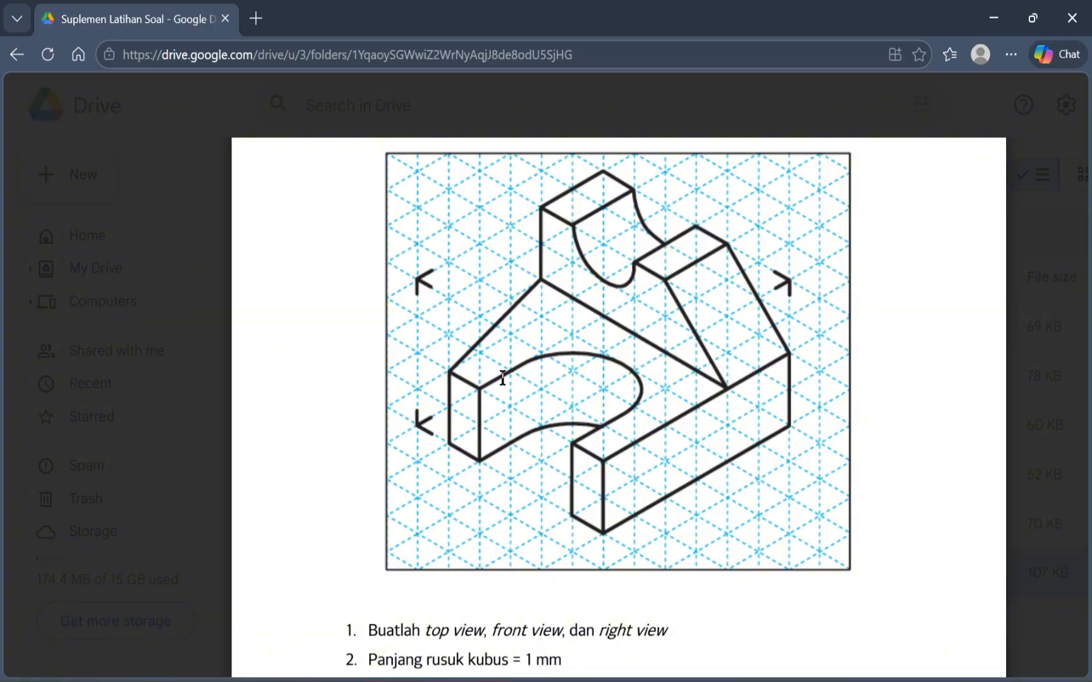
pyautogui.hotkey('alt', 'Tab')
pyautogui.click(103, 48)
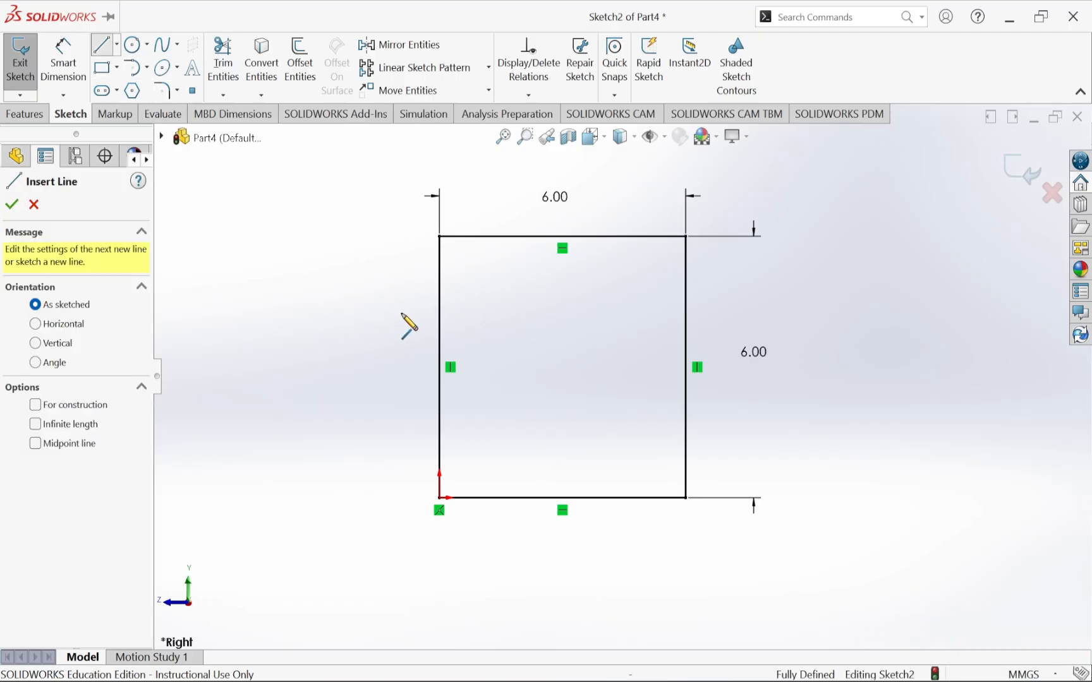
pyautogui.click(441, 320)
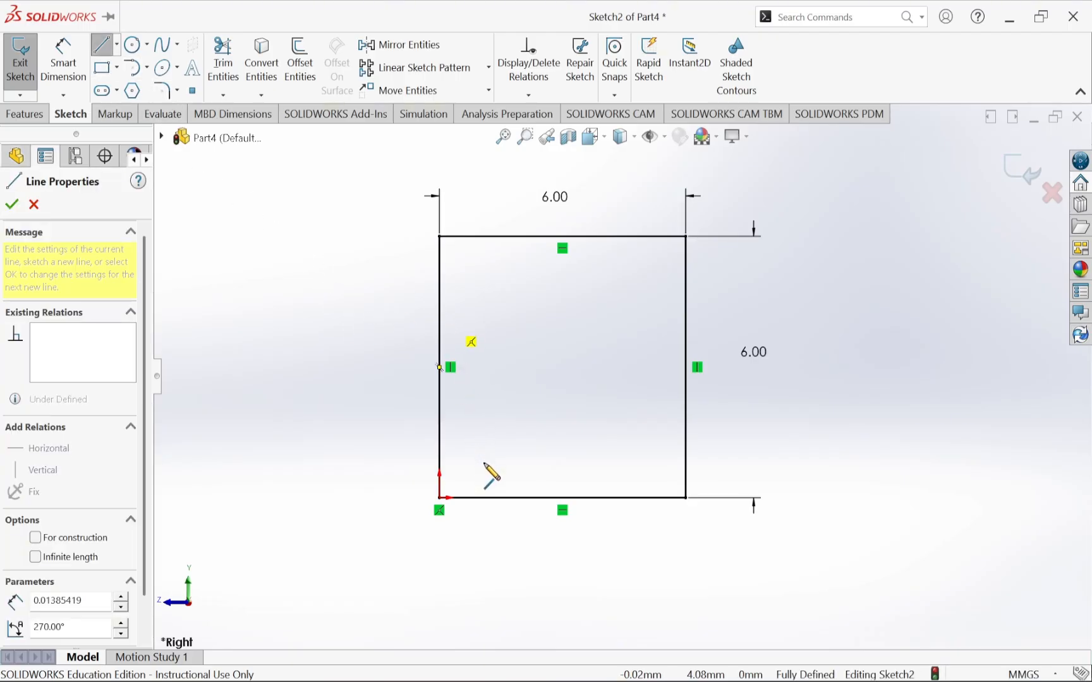
pyautogui.click(480, 499)
pyautogui.press('Escape')
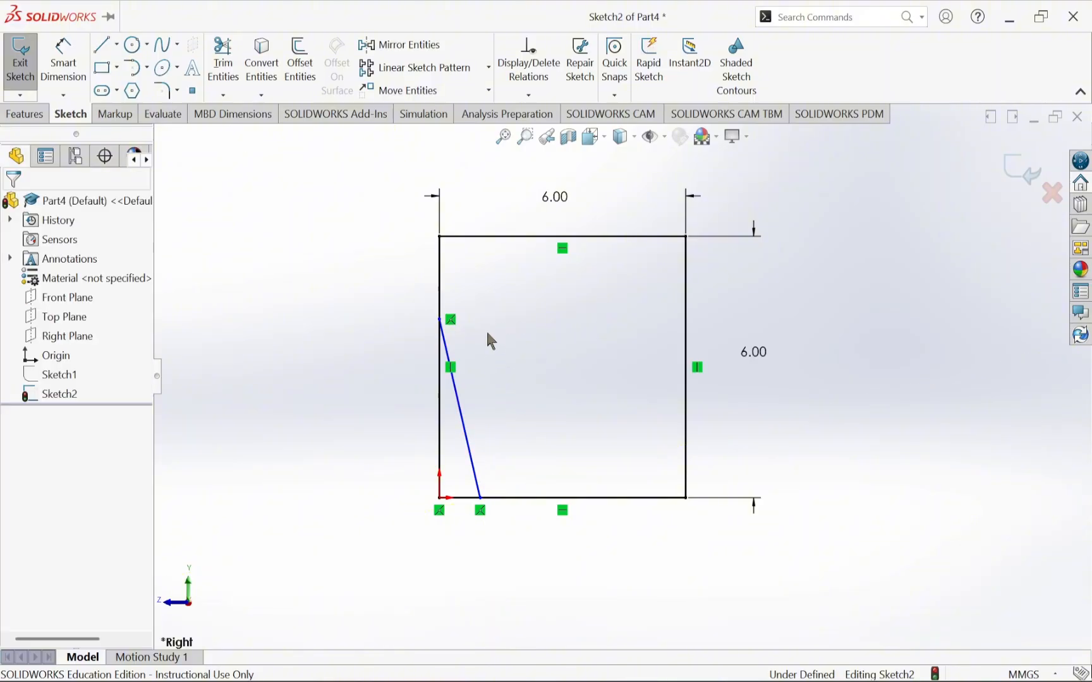
# Draw a horizontal line from the slanted line's upper end across to the rectangle's right side.
pyautogui.click(101, 44)
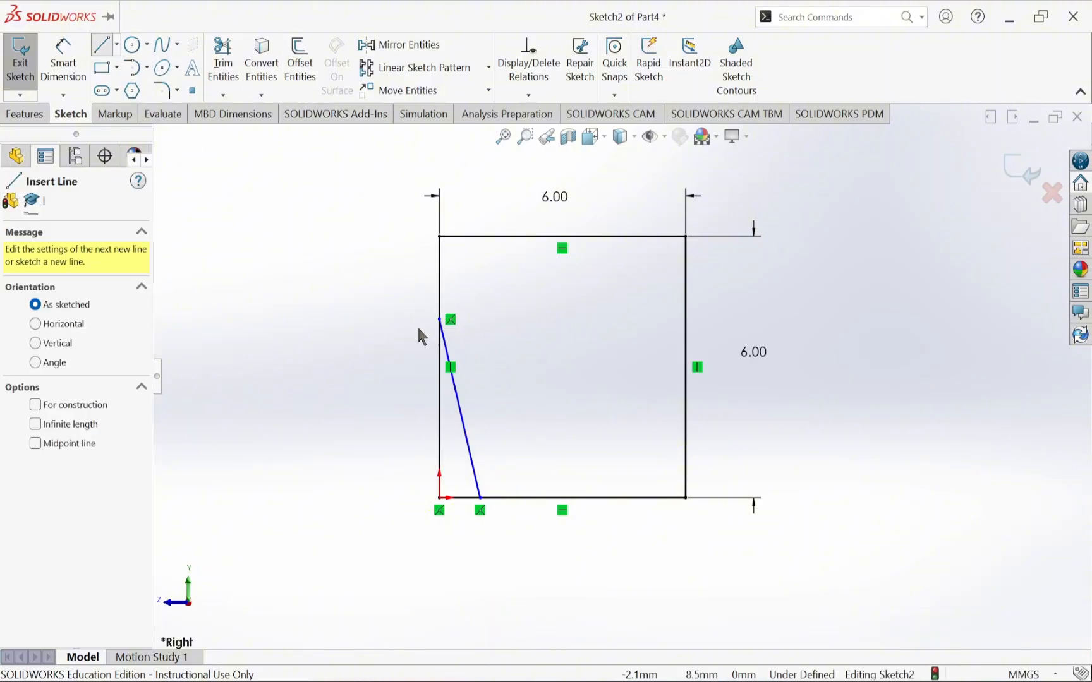
pyautogui.click(441, 321)
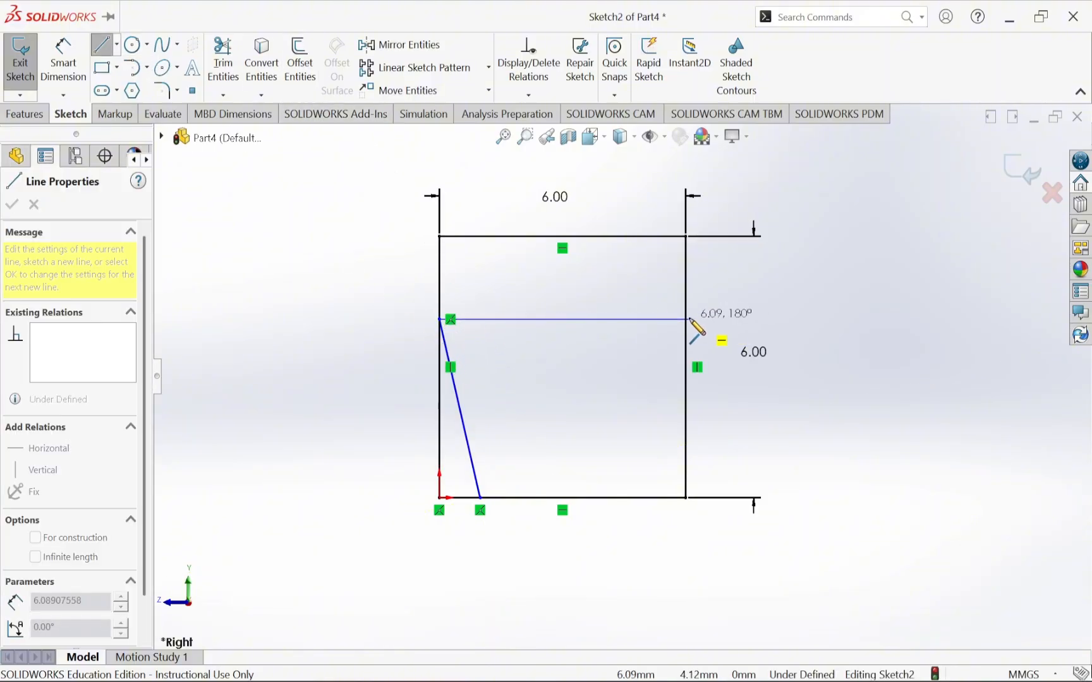
pyautogui.click(686, 320)
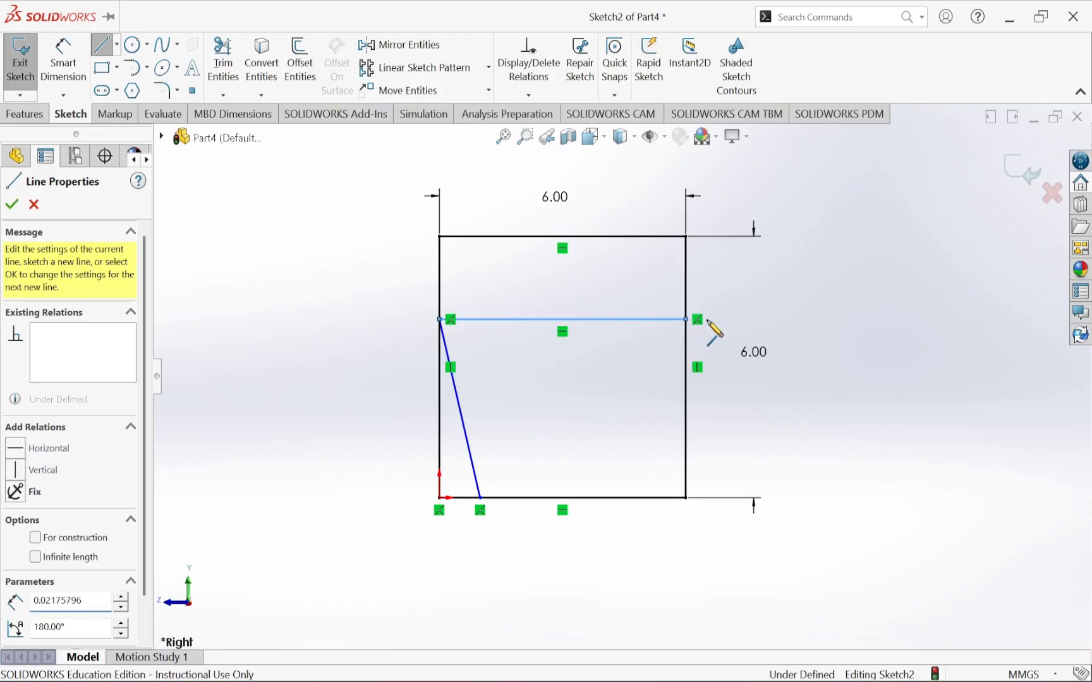
pyautogui.press('Escape')
# Study the exercise drawing's rounded cutout and draw a vertical line about 1.4 mm long upward from the rectangle's bottom side.
pyautogui.hotkey('alt', 'Tab')
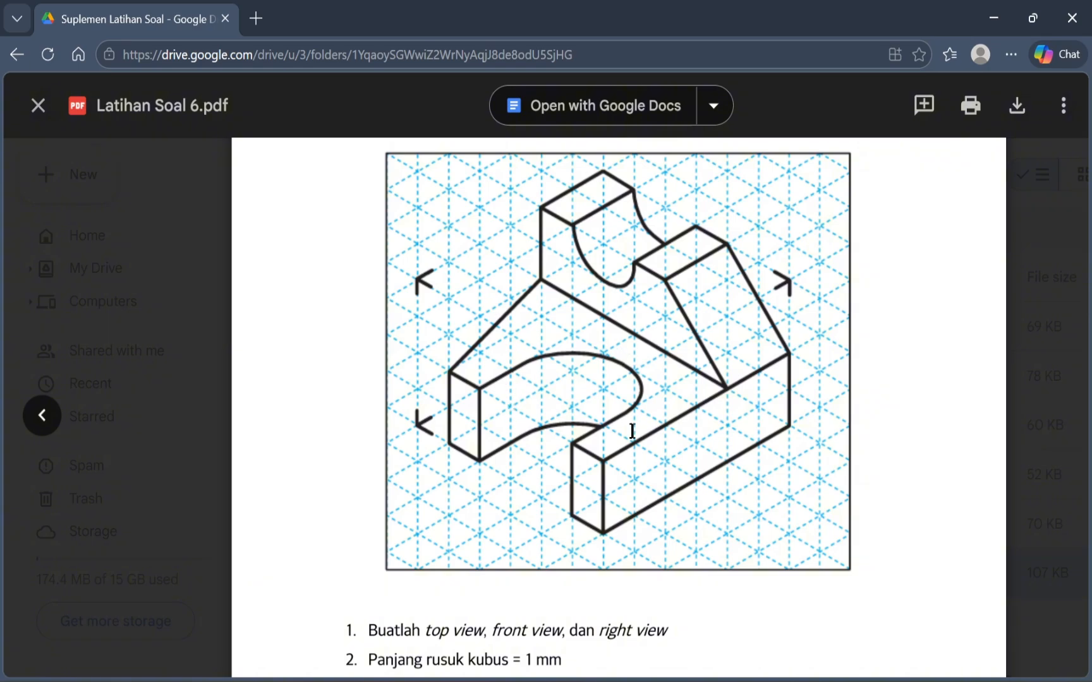
pyautogui.keyDown('ctrl'); pyautogui.scroll(3, 569, 376); pyautogui.keyUp('ctrl')
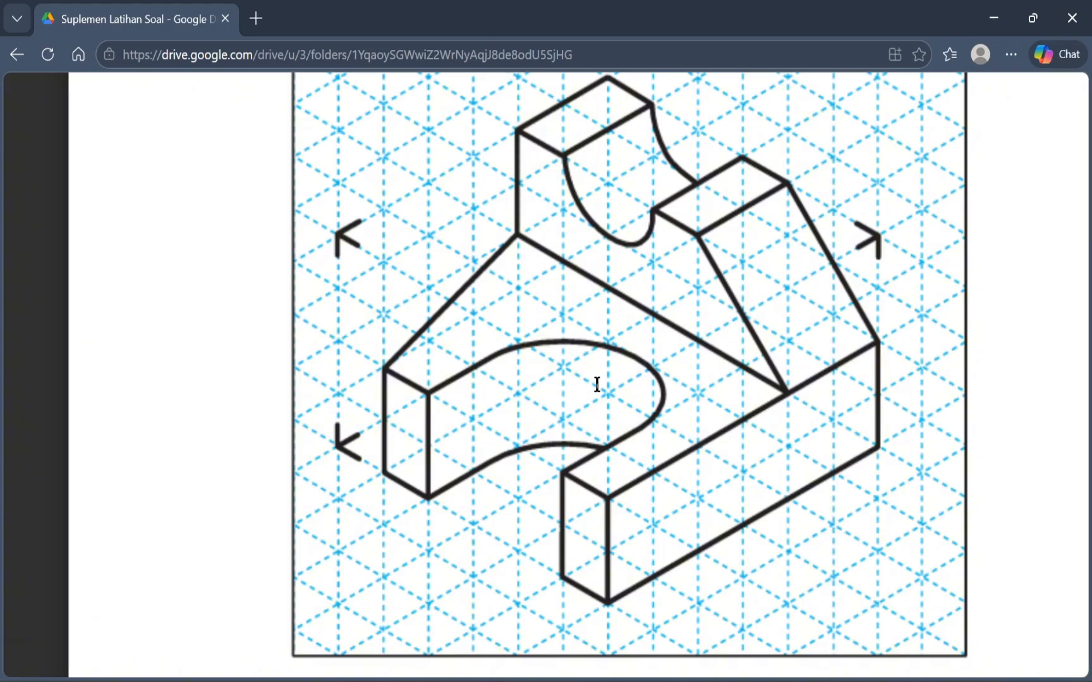
pyautogui.keyDown('ctrl'); pyautogui.scroll(2, 618, 370); pyautogui.keyUp('ctrl')
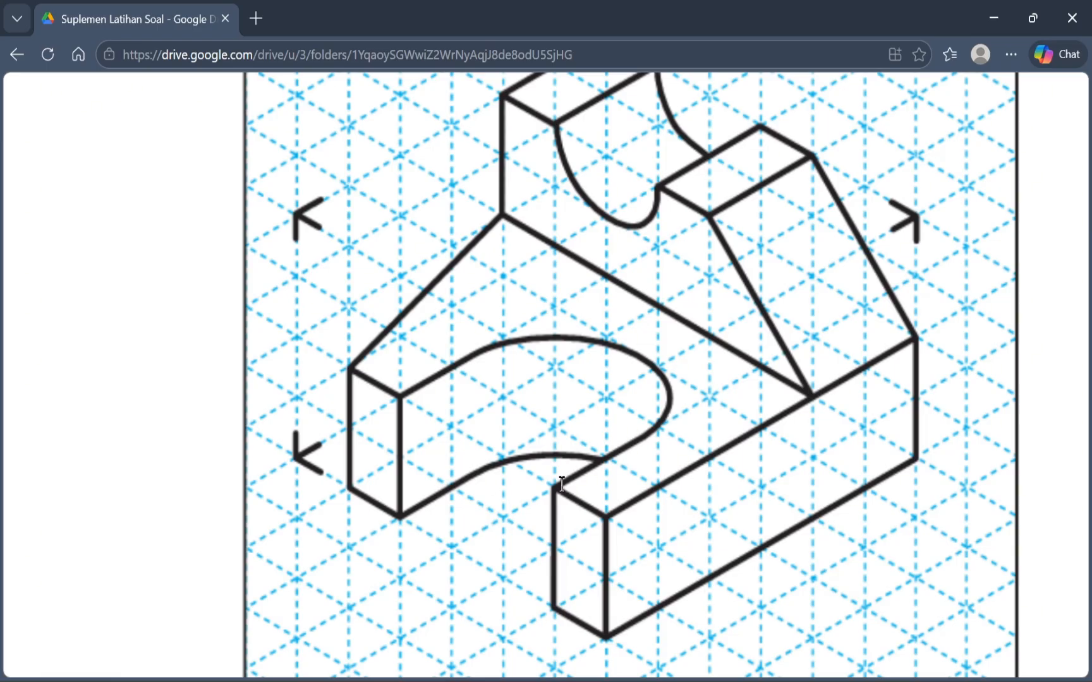
pyautogui.press('alt')
pyautogui.hotkey('alt', 'Tab')
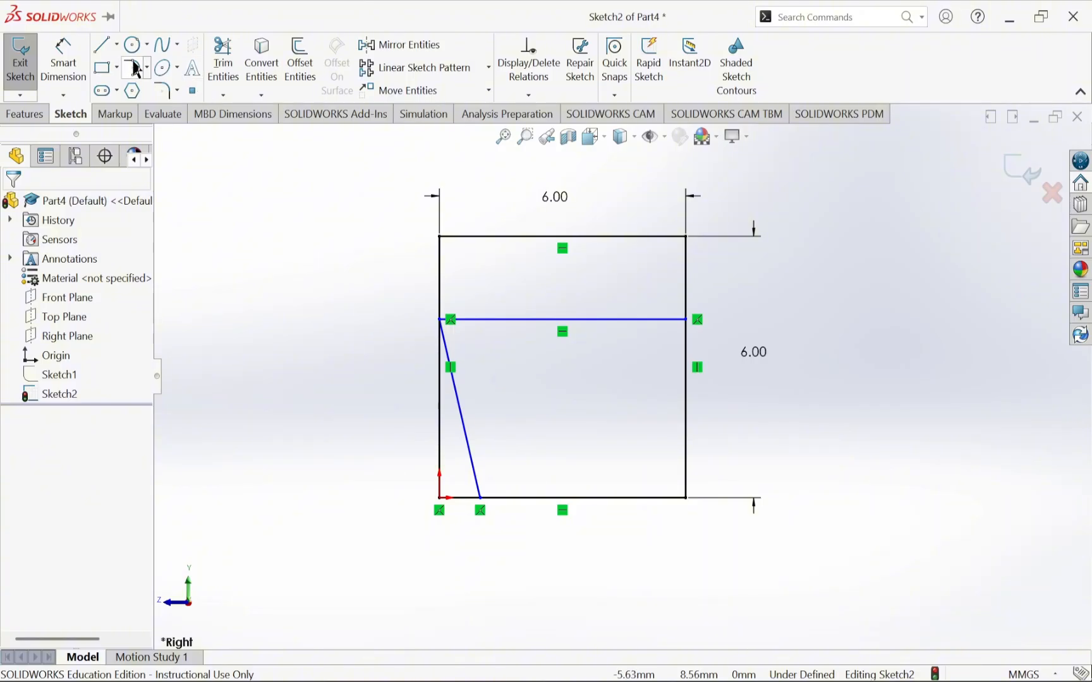
pyautogui.click(103, 45)
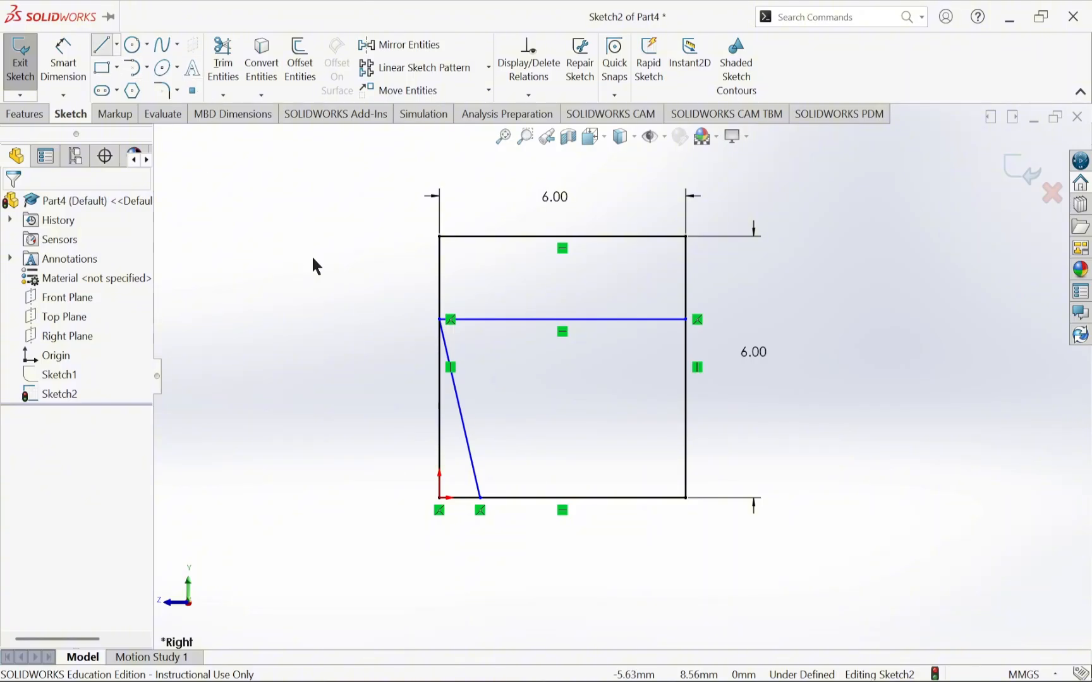
pyautogui.click(519, 498)
pyautogui.click(519, 436)
pyautogui.press('Escape')
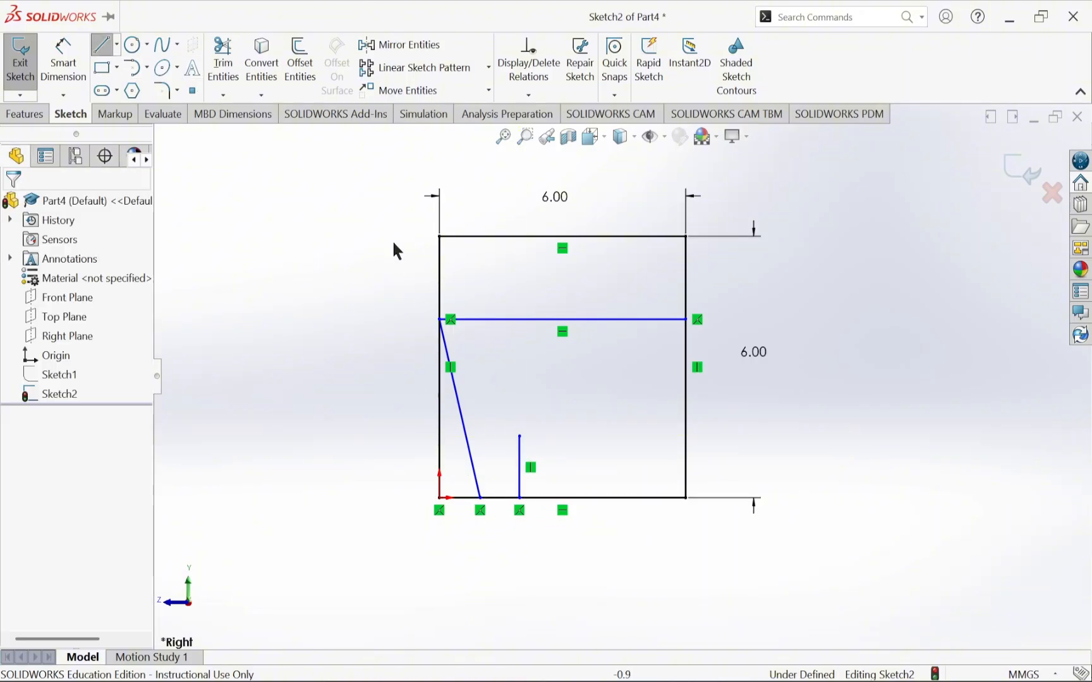
pyautogui.click(147, 67)
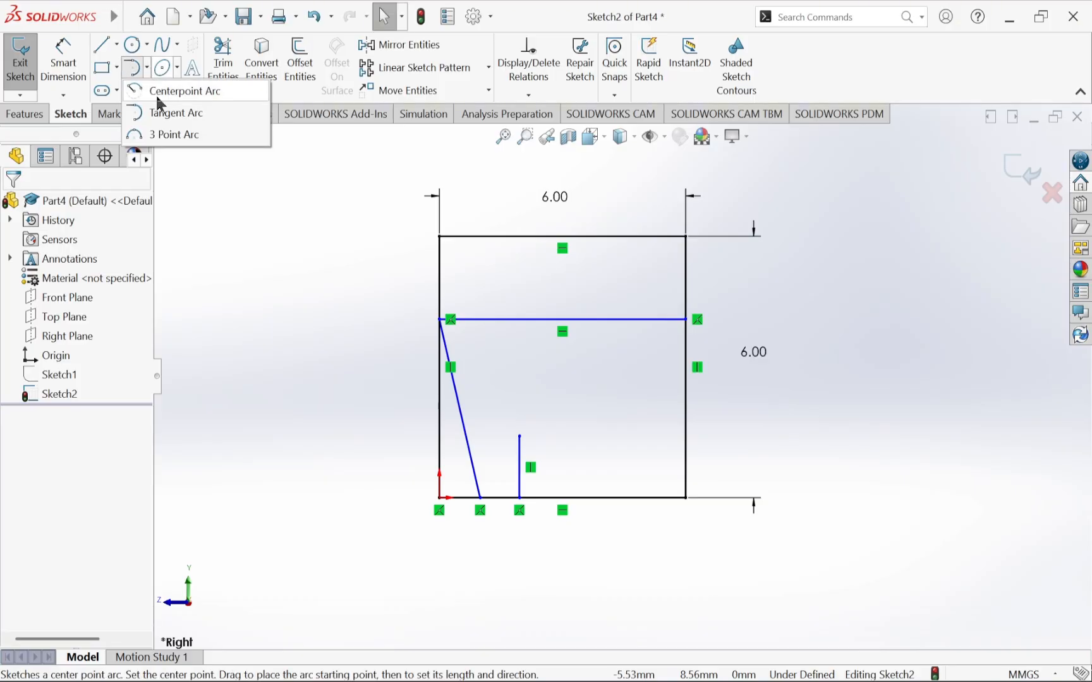
pyautogui.click(155, 112)
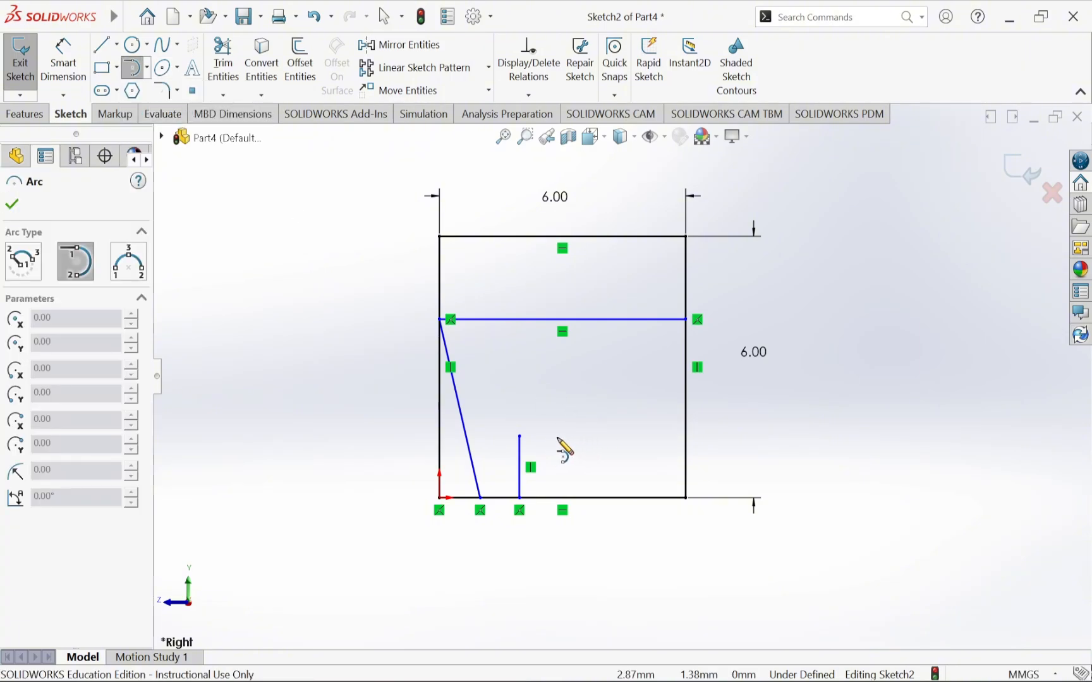
pyautogui.click(520, 436)
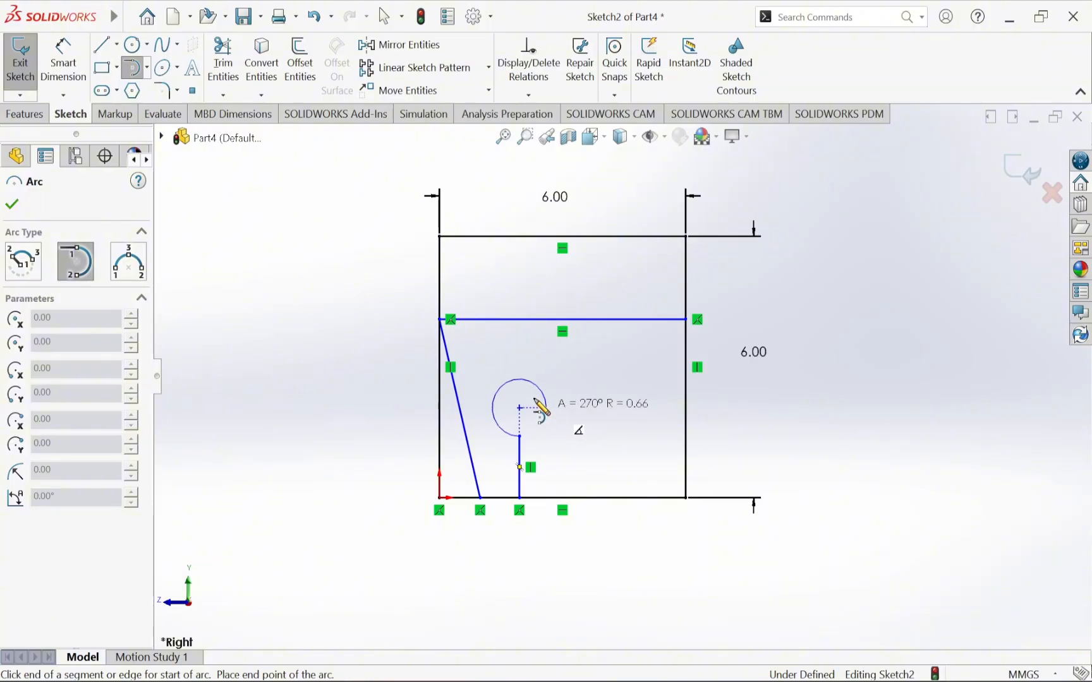
pyautogui.press('Escape')
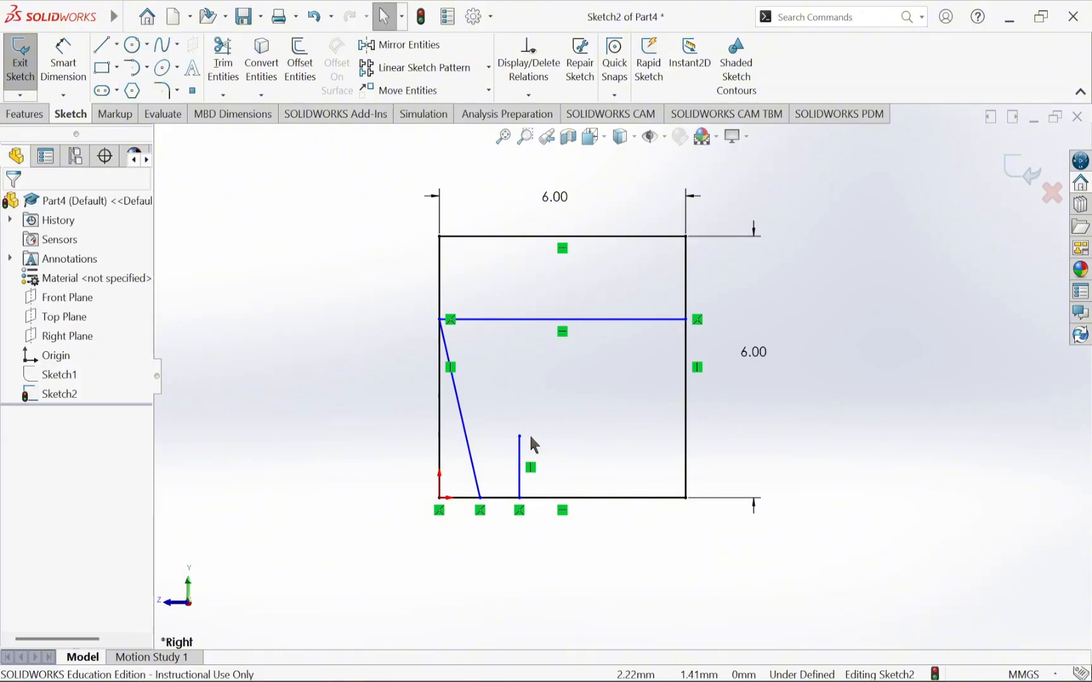
pyautogui.click(163, 67)
# Draw a tangent semicircular arc from the short vertical line's upper end, ending level with its start point.
pyautogui.click(147, 68)
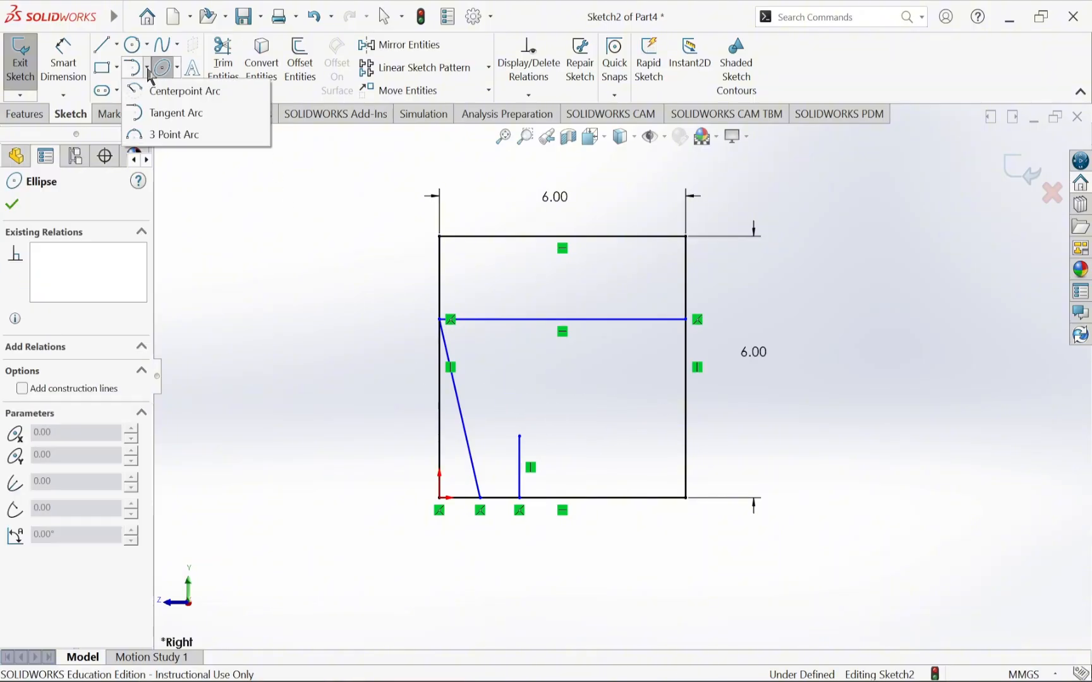
pyautogui.click(176, 112)
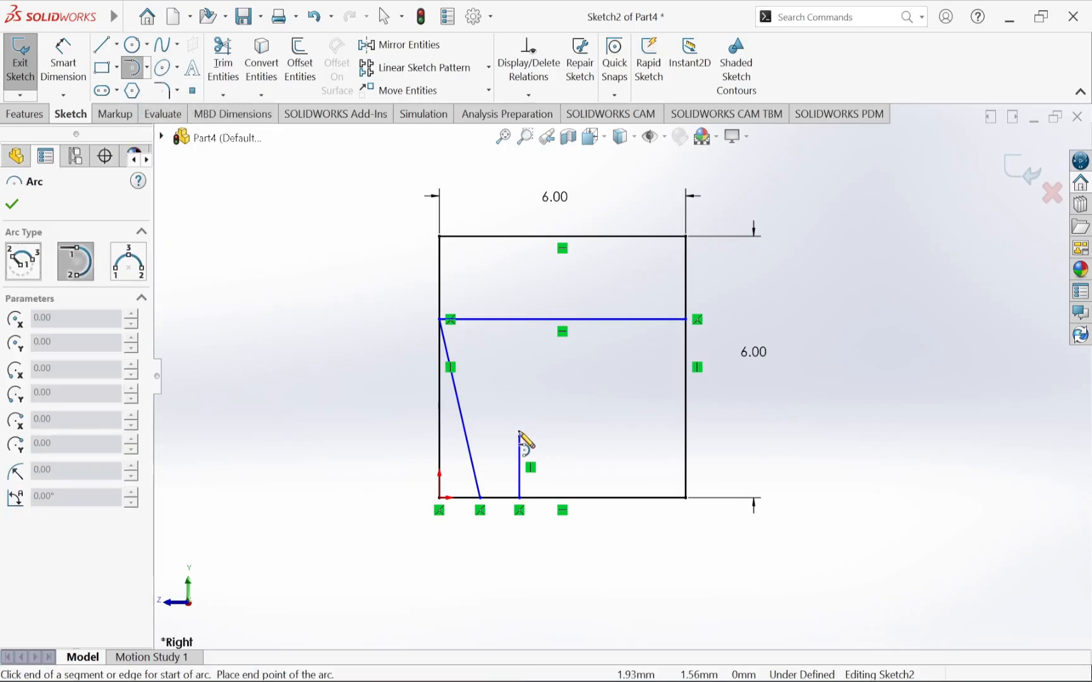
pyautogui.click(520, 436)
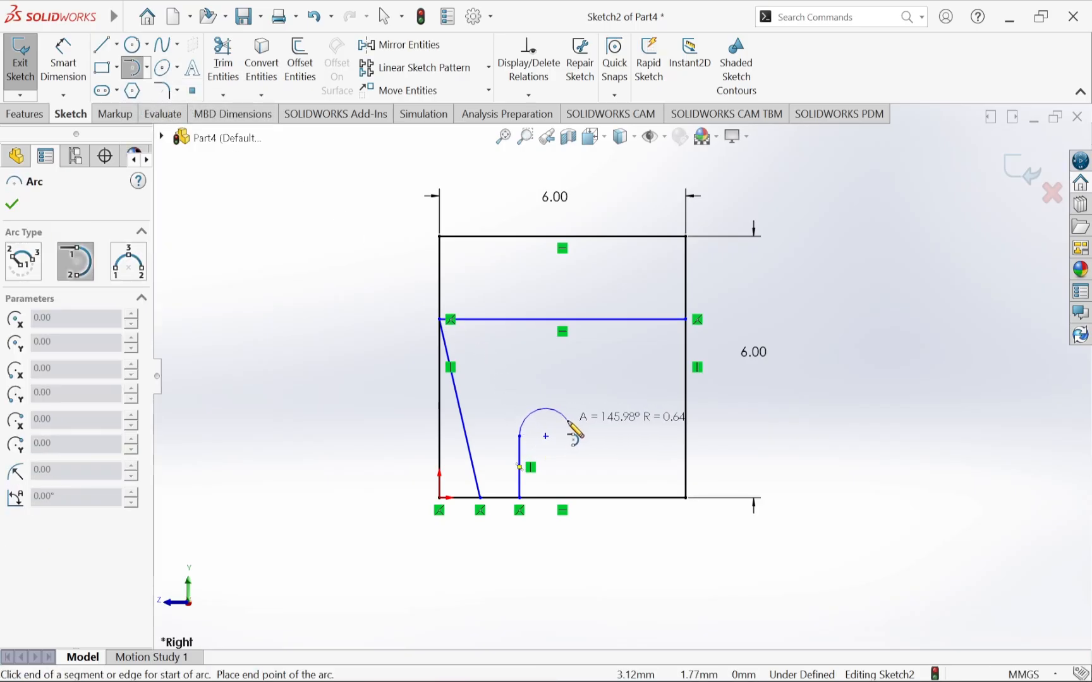
pyautogui.click(582, 437)
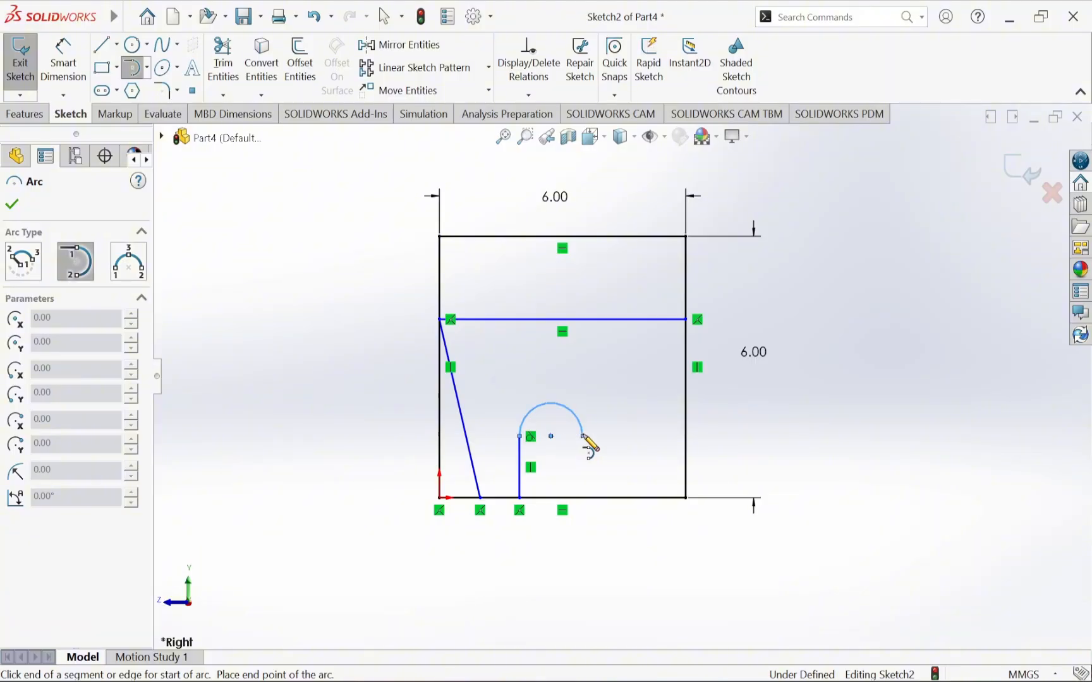
pyautogui.press('Escape')
# Close the rounded slot with a vertical line about 1.4 mm long from the arc's free end to the rectangle's bottom side.
pyautogui.scroll(-2, 556, 464)
pyautogui.click(503, 424)
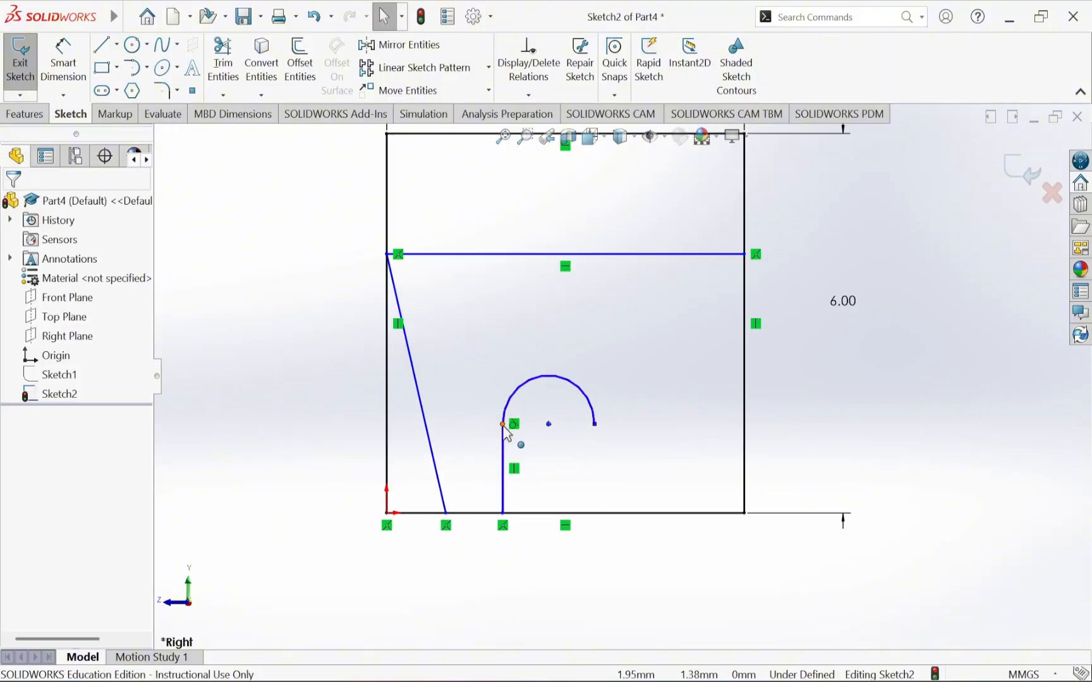
pyautogui.click(597, 428)
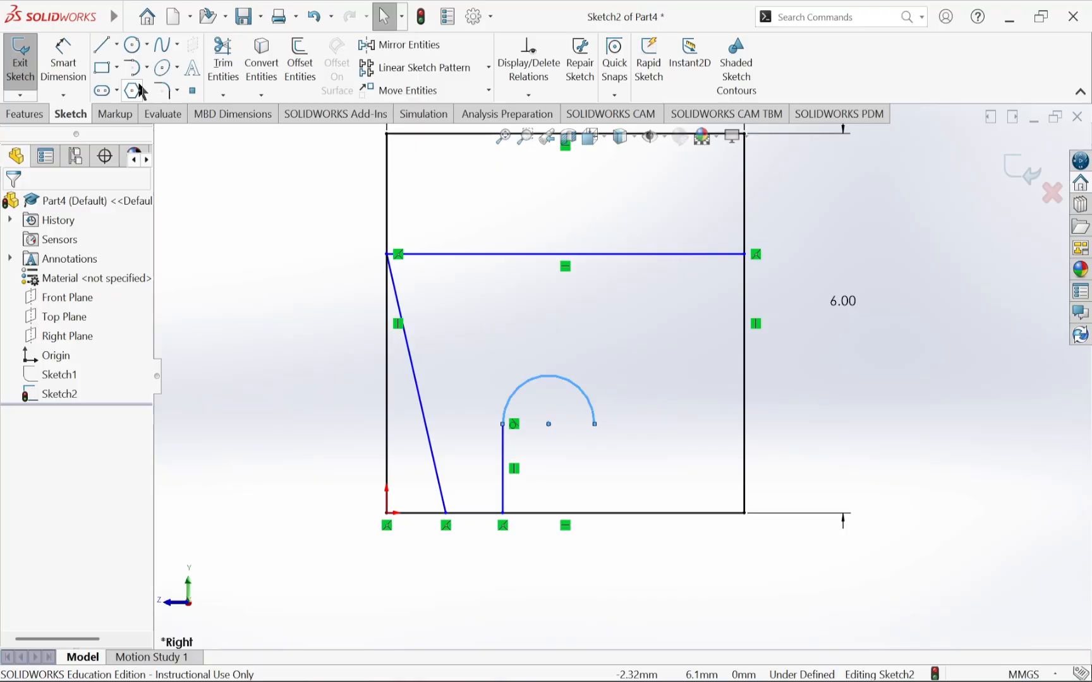
pyautogui.click(108, 47)
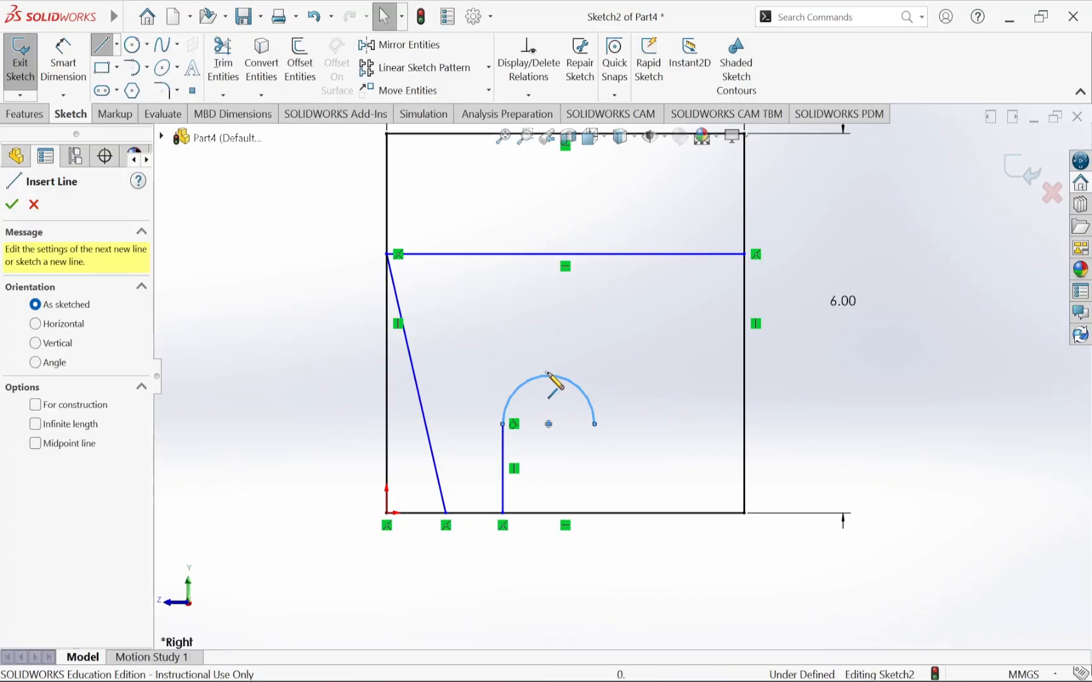
pyautogui.click(595, 425)
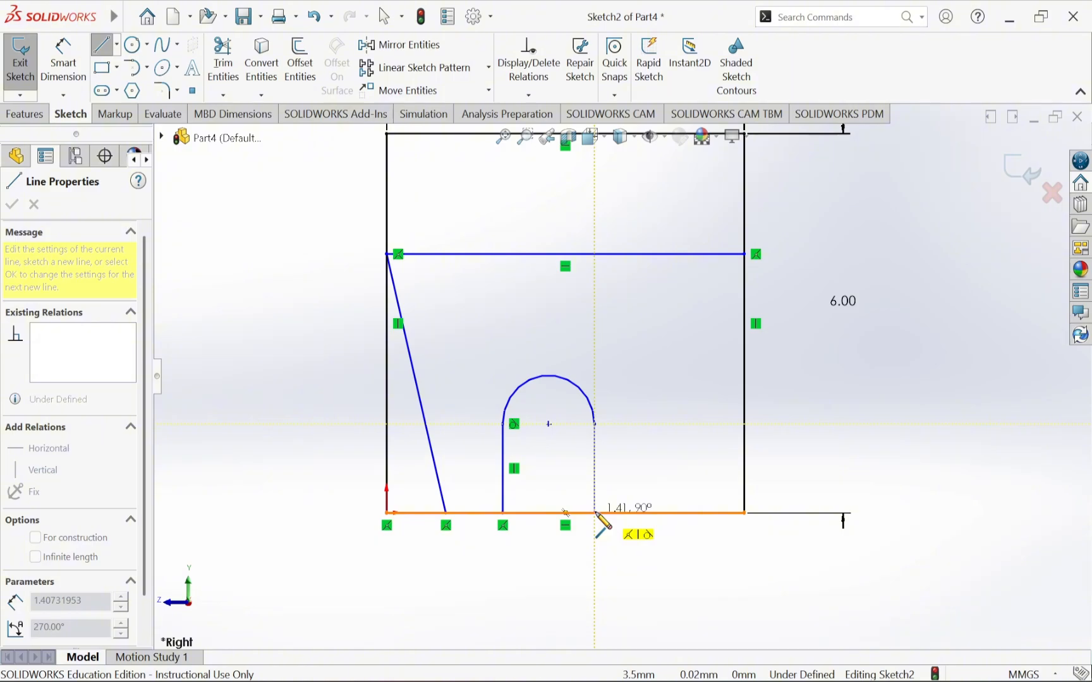
pyautogui.click(594, 513)
pyautogui.press('Escape')
pyautogui.press('f')
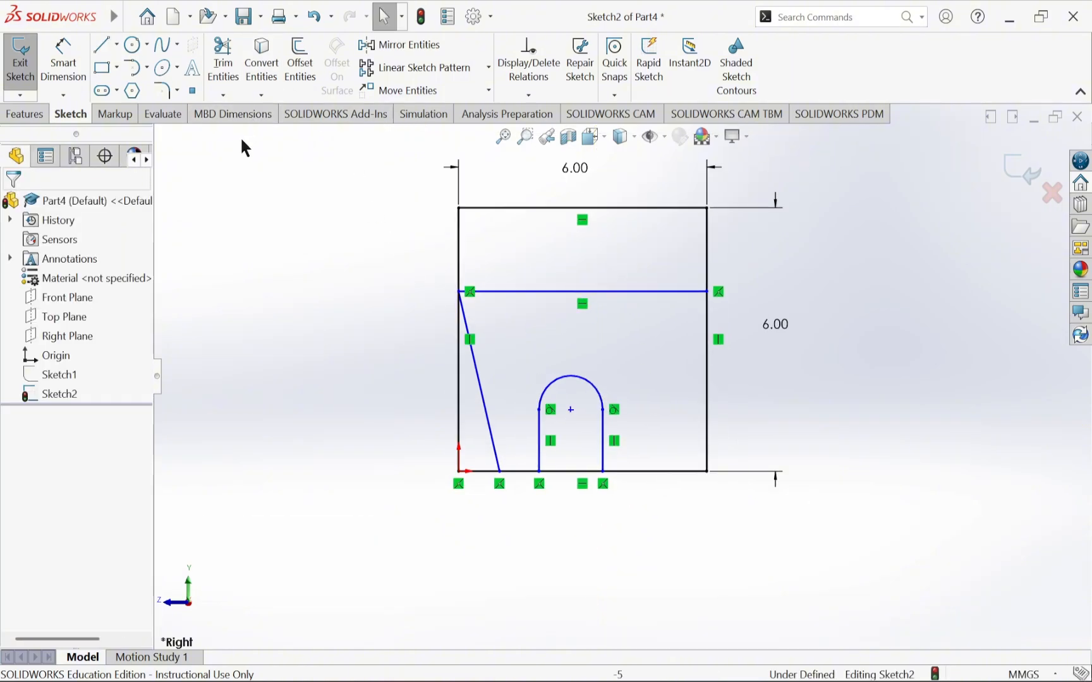
# Dimension the horizontal distance between the slanted line's two endpoints to 1 mm.
pyautogui.click(61, 60)
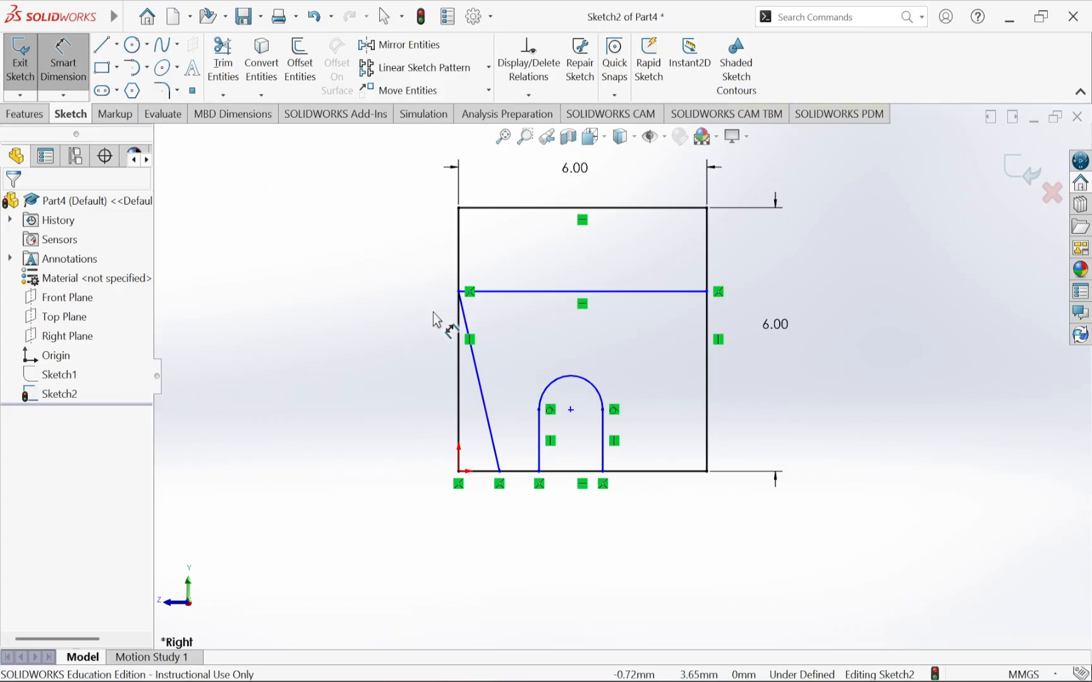
pyautogui.scroll(-2, 430, 294)
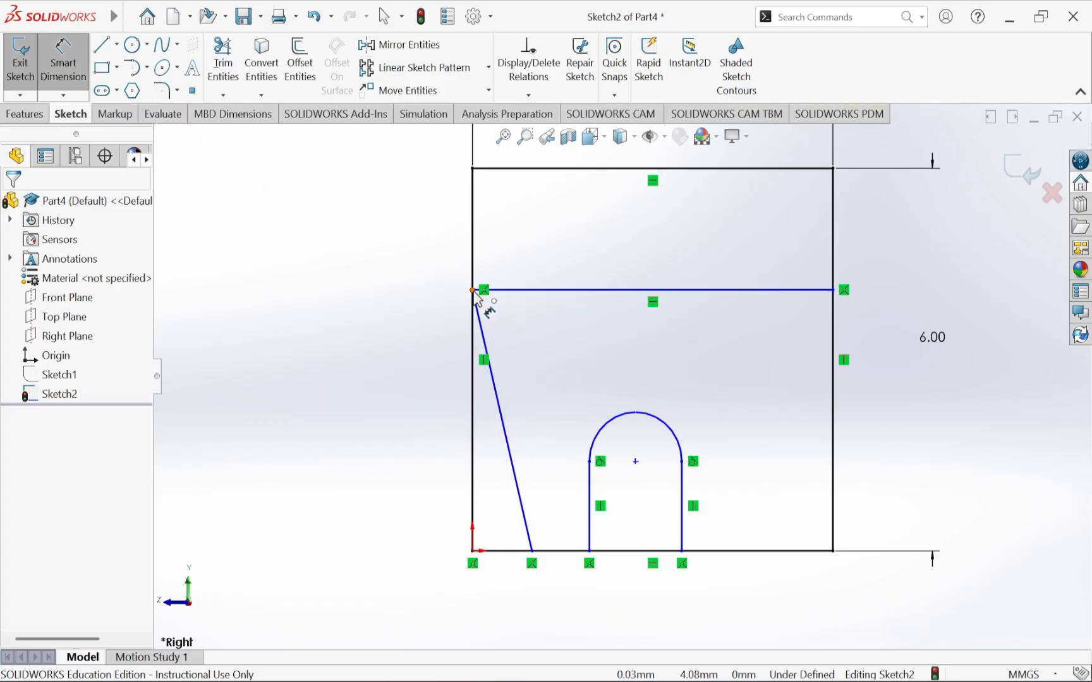
pyautogui.click(473, 291)
pyautogui.click(533, 552)
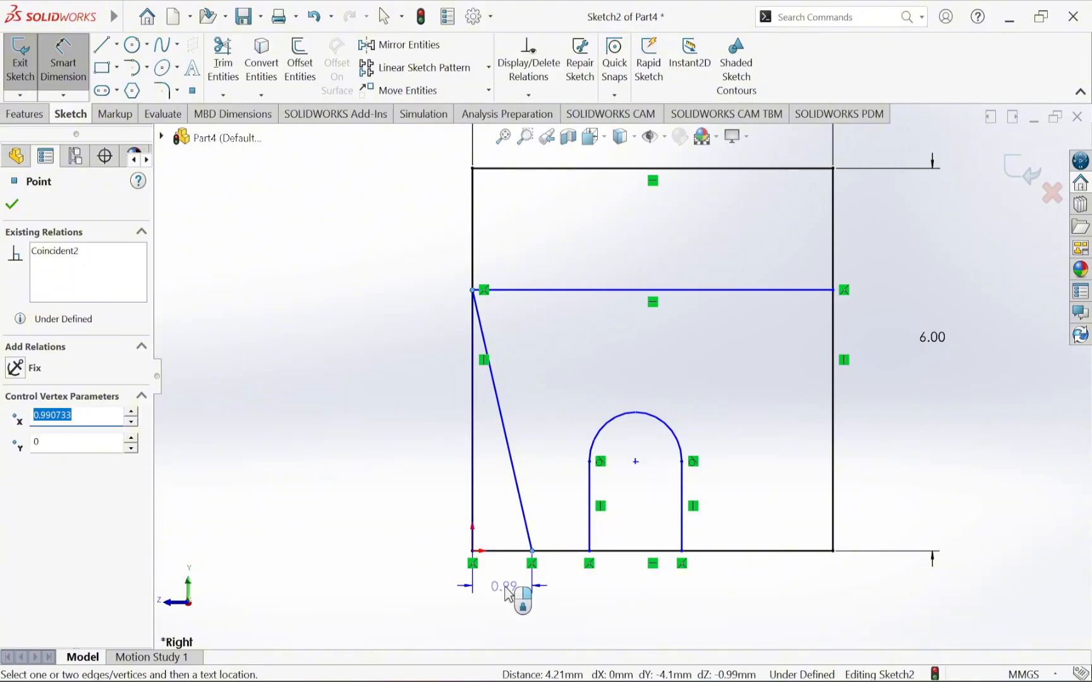
pyautogui.click(513, 597)
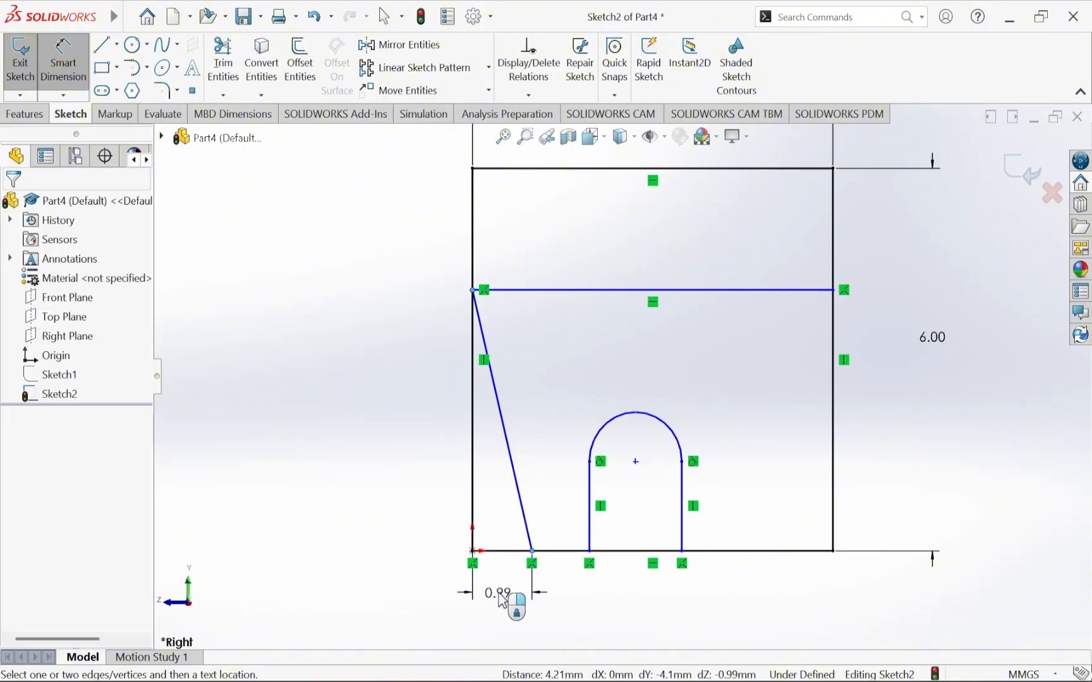
pyautogui.write('1')
pyautogui.press('Return')
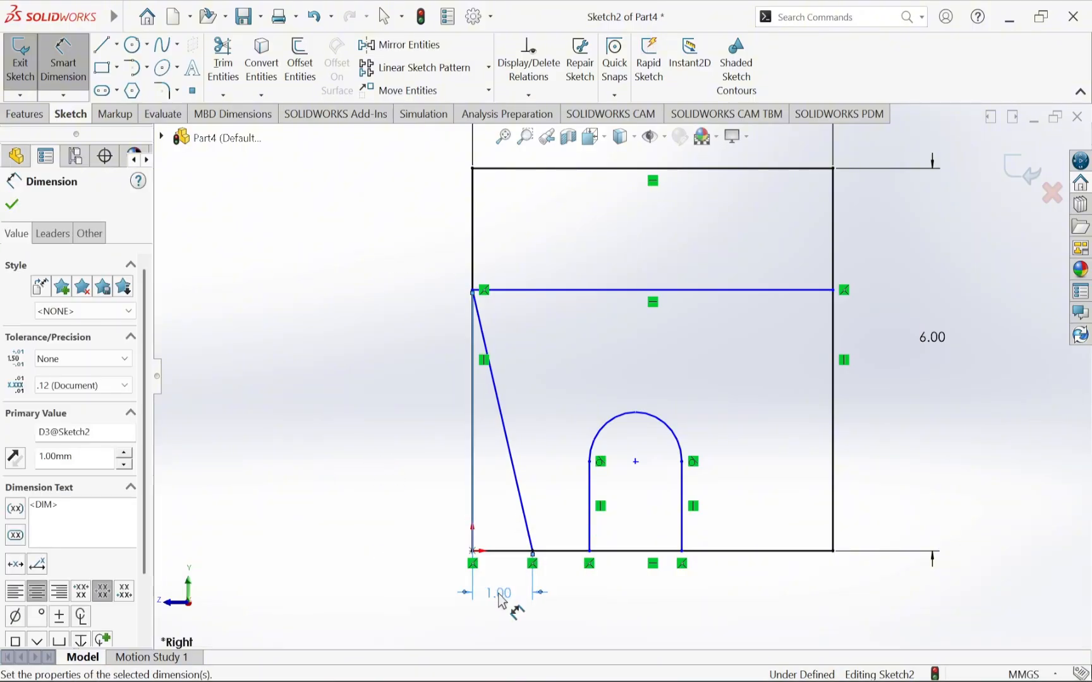
# Dimension the horizontal distance from the slanted line's lower endpoint to the rounded slot's nearest bottom corner to 1 mm.
pyautogui.click(533, 553)
pyautogui.click(590, 553)
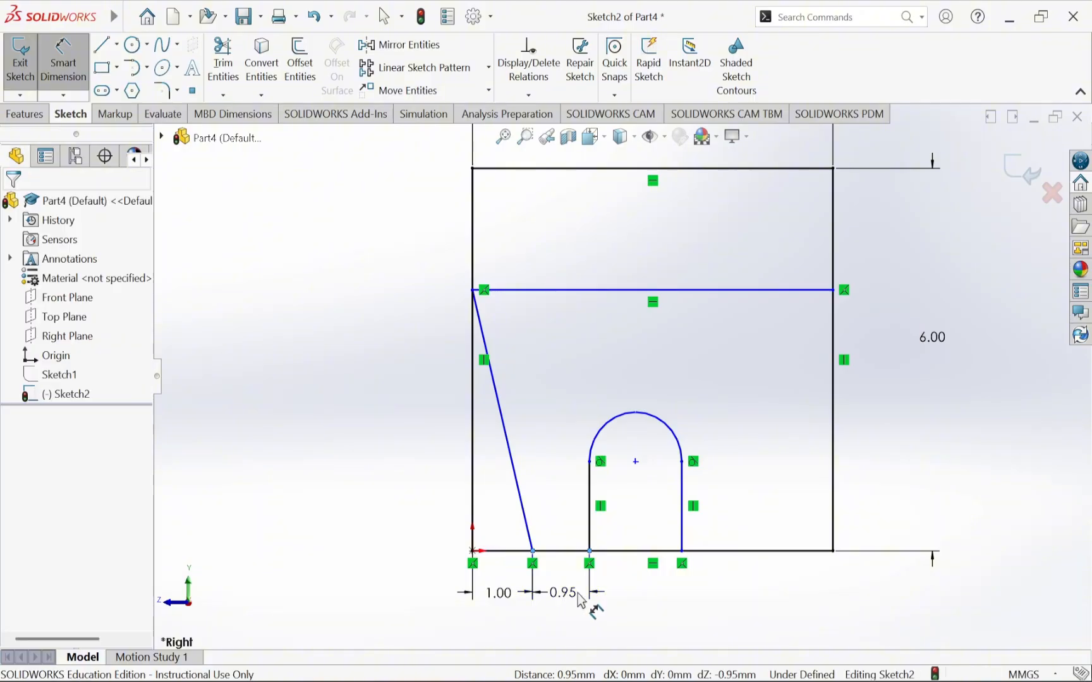
pyautogui.click(578, 598)
pyautogui.write('1')
pyautogui.press('Return')
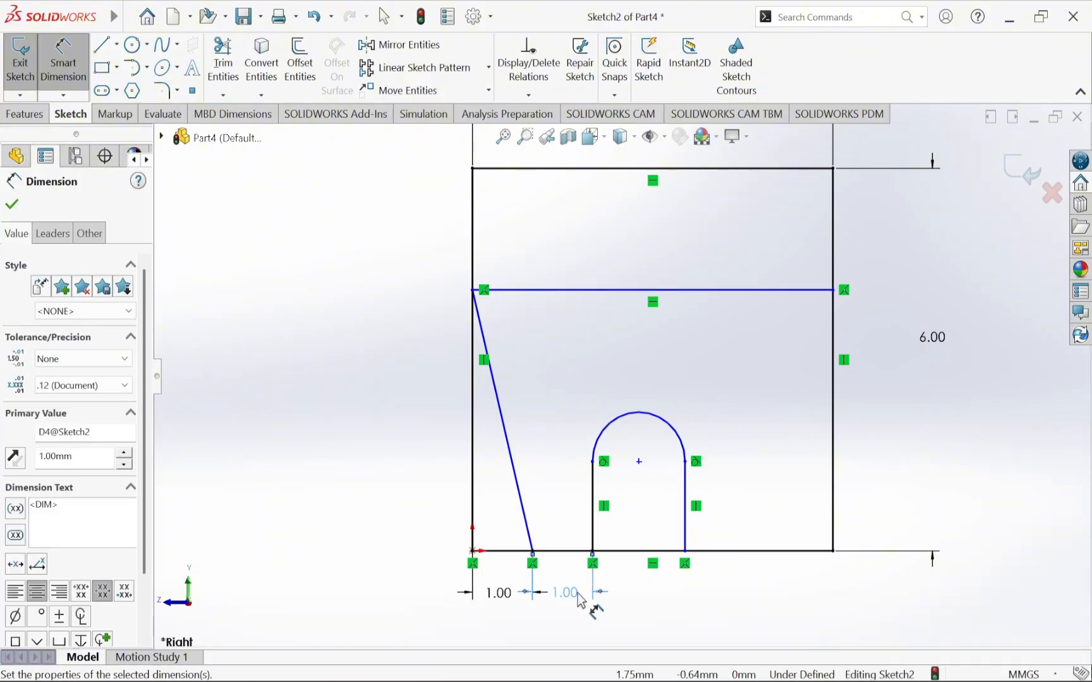
# Dimension the rounded slot's straight vertical side to 1.5 mm and its arc radius to 1.5 mm.
pyautogui.click(592, 518)
pyautogui.click(566, 505)
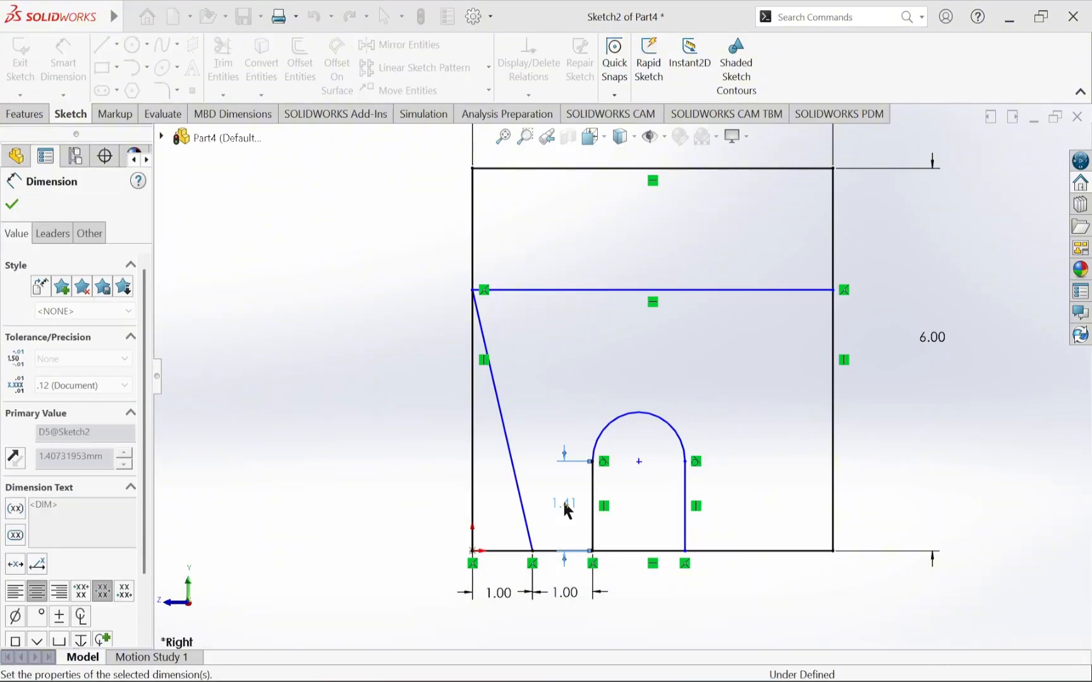
pyautogui.write('1.5')
pyautogui.press('Return')
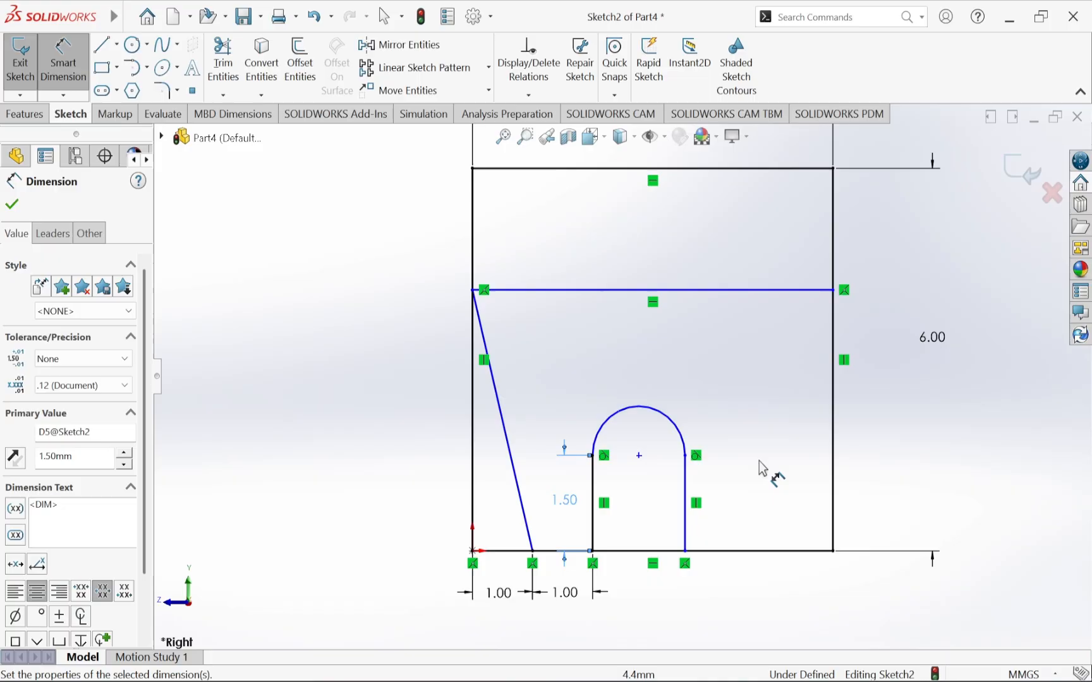
pyautogui.click(638, 409)
pyautogui.click(583, 353)
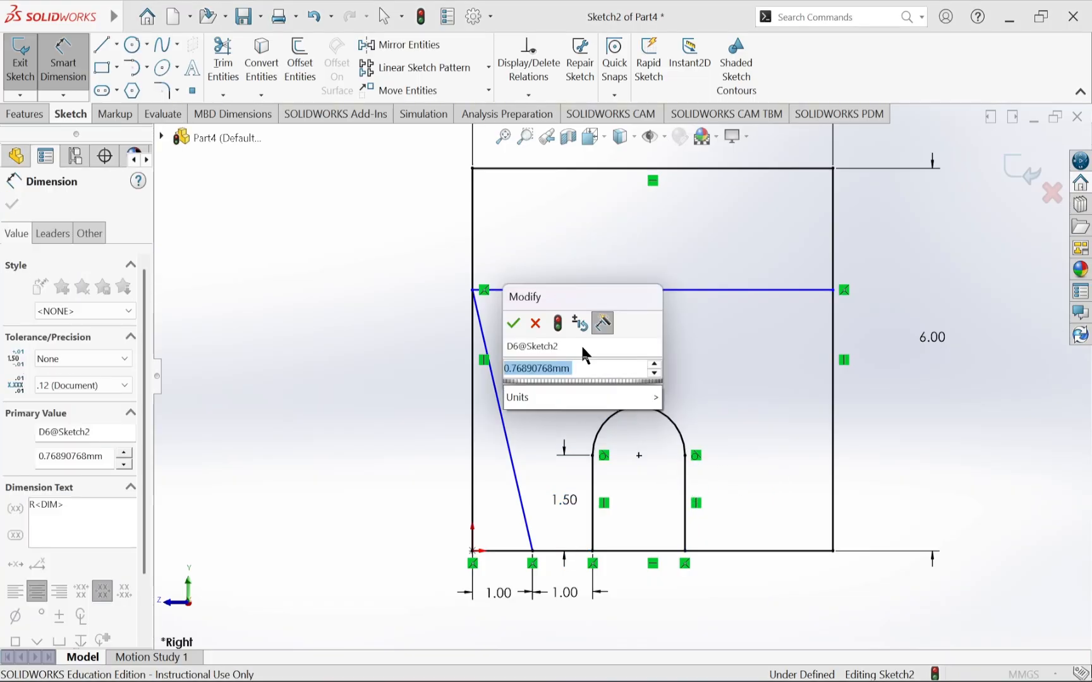
pyautogui.write('1.5')
pyautogui.press('Return')
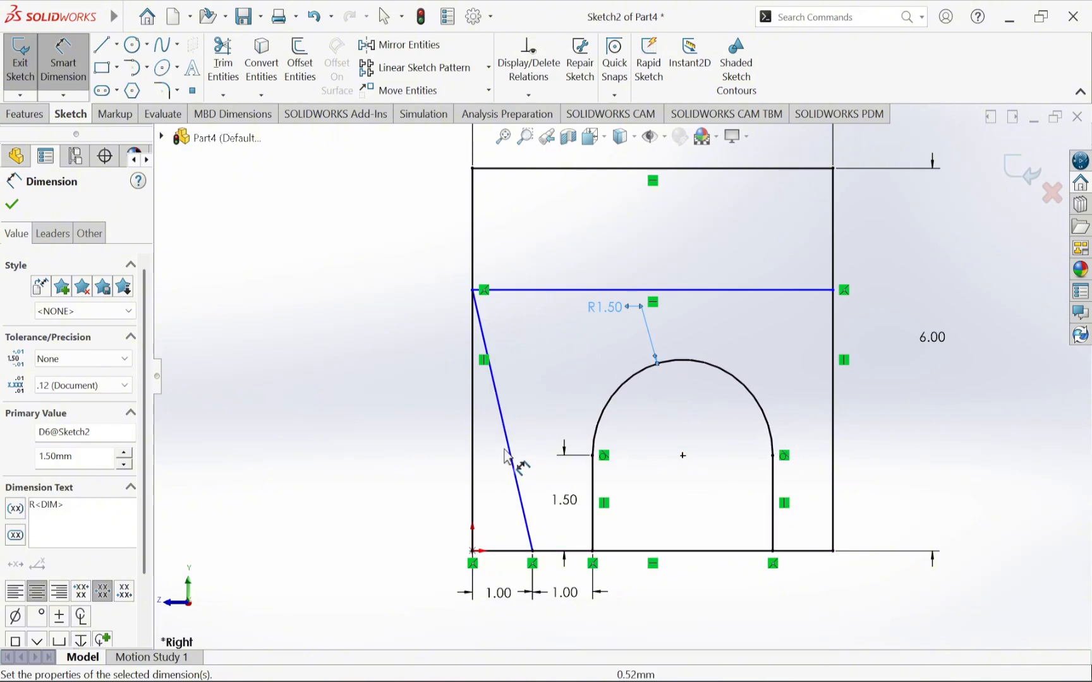
# Check the exercise drawing's upper step and dimension the distance from the rectangle's top side to the inner horizontal line to 2 mm.
pyautogui.scroll(2, 581, 262)
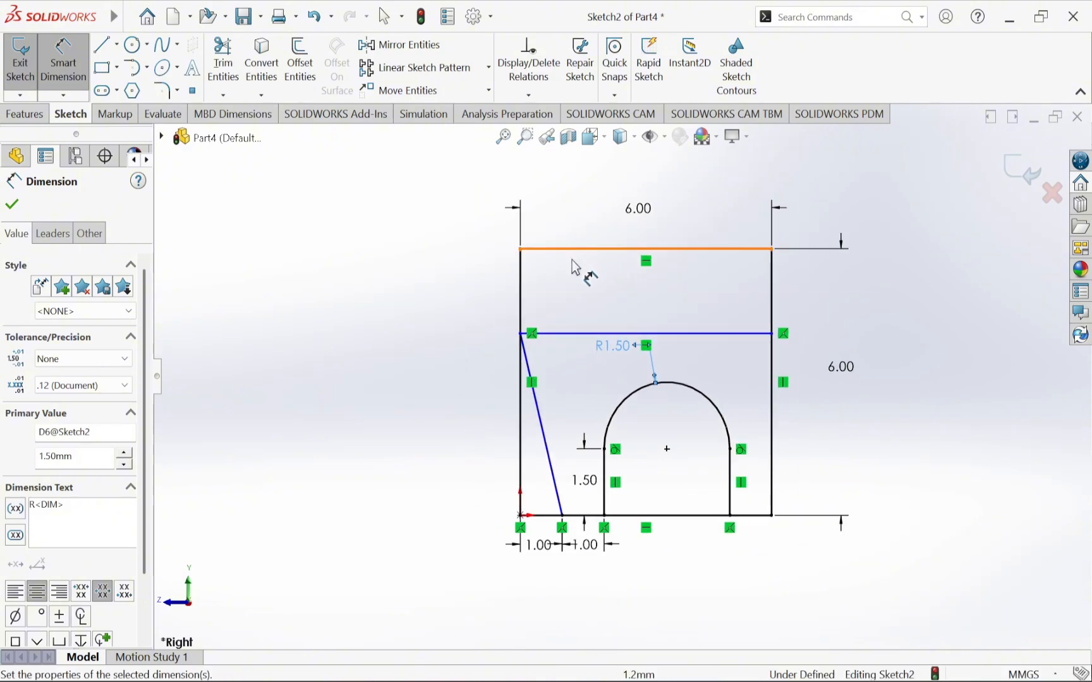
pyautogui.hotkey('alt', 'Tab')
pyautogui.scroll(2, 615, 177)
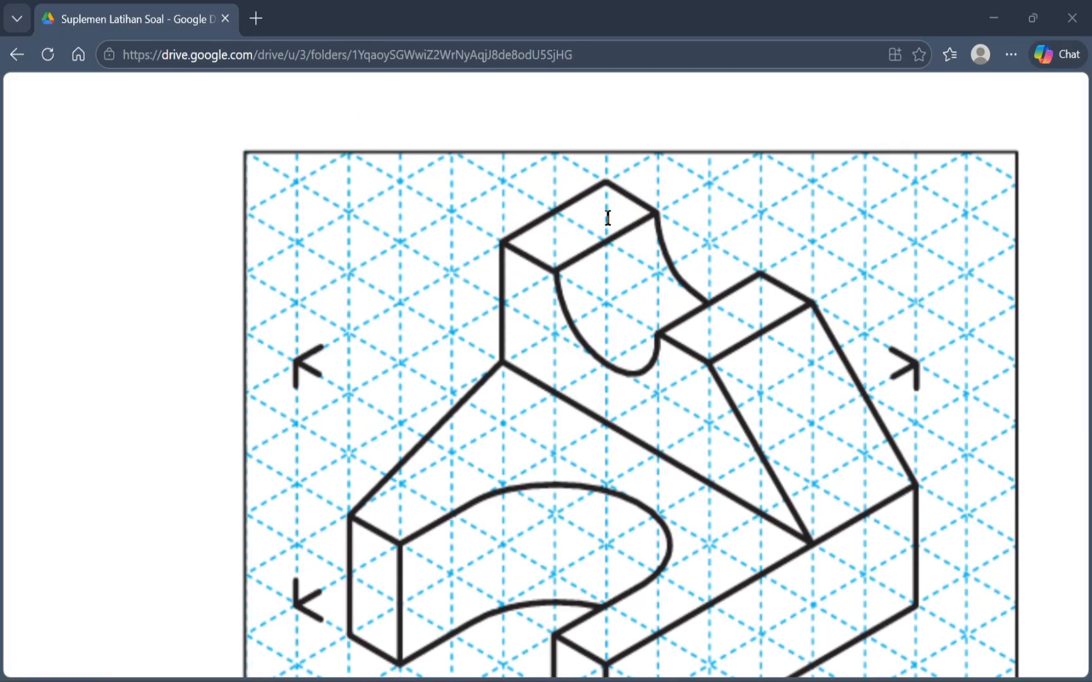
pyautogui.hotkey('alt', 'Tab')
pyautogui.click(585, 250)
pyautogui.click(589, 333)
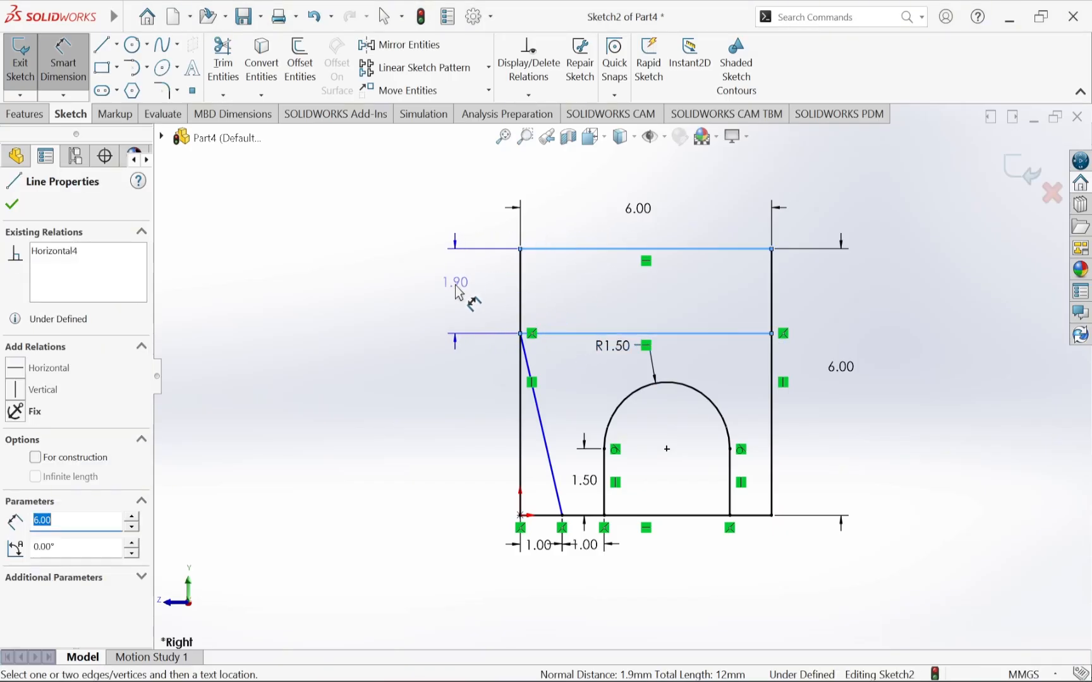
pyautogui.click(459, 292)
pyautogui.write('2')
pyautogui.press('Return')
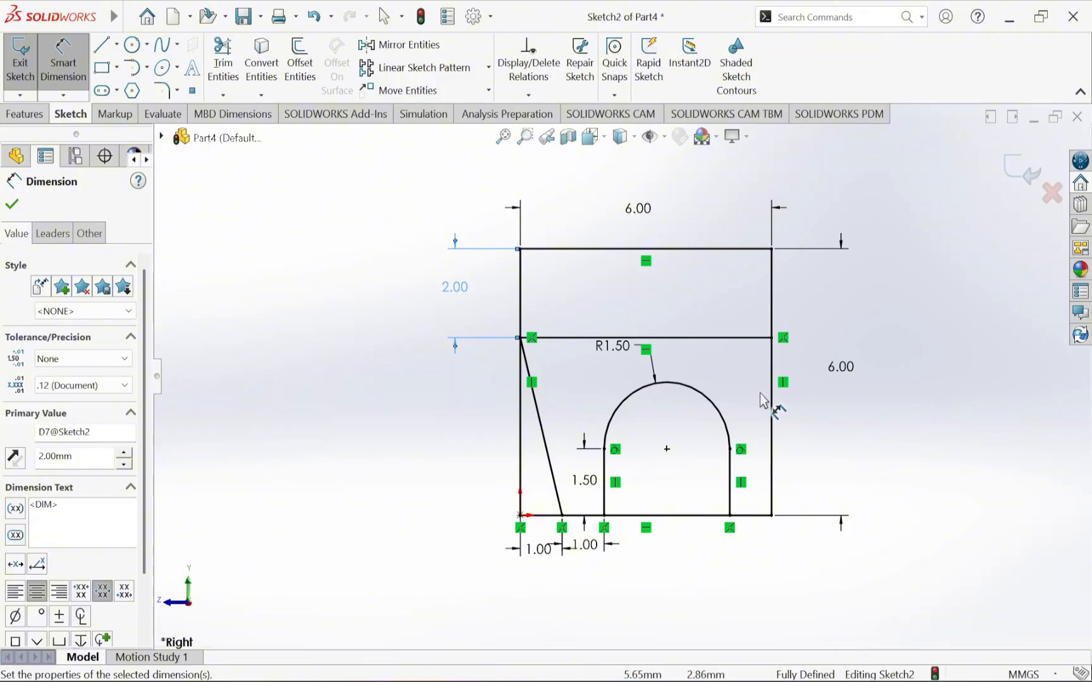
pyautogui.press('Escape')
# Draw a 2 mm vertical line from the top side to the inner horizontal line, aligned with the slanted line's lower endpoint.
pyautogui.hotkey('alt', 'Tab')
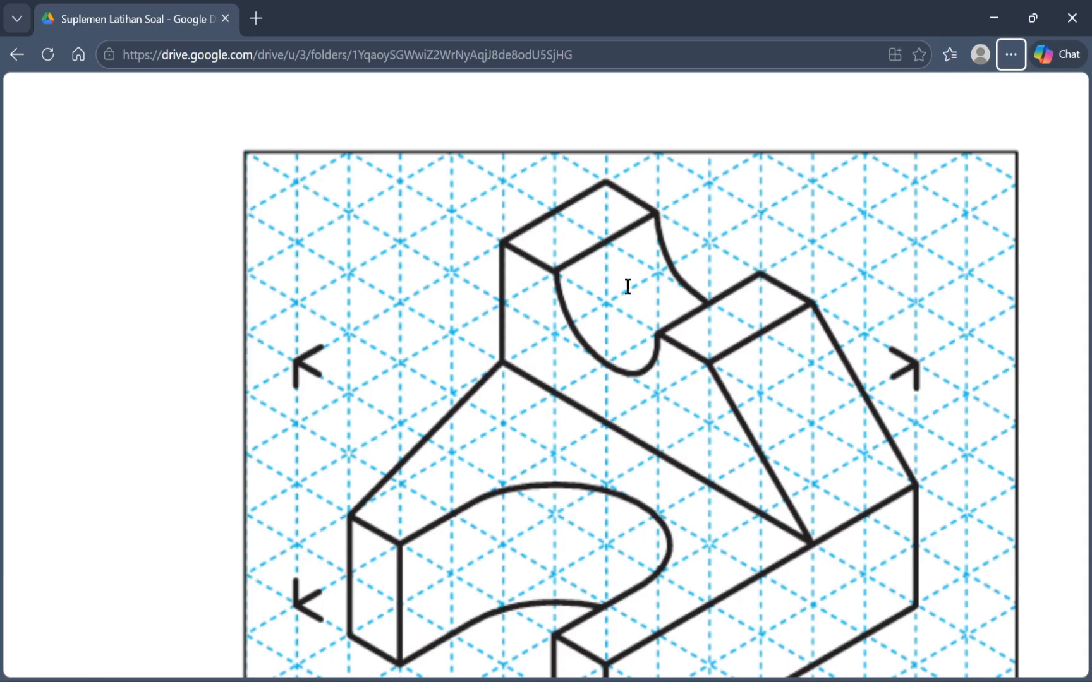
pyautogui.hotkey('alt', 'Tab')
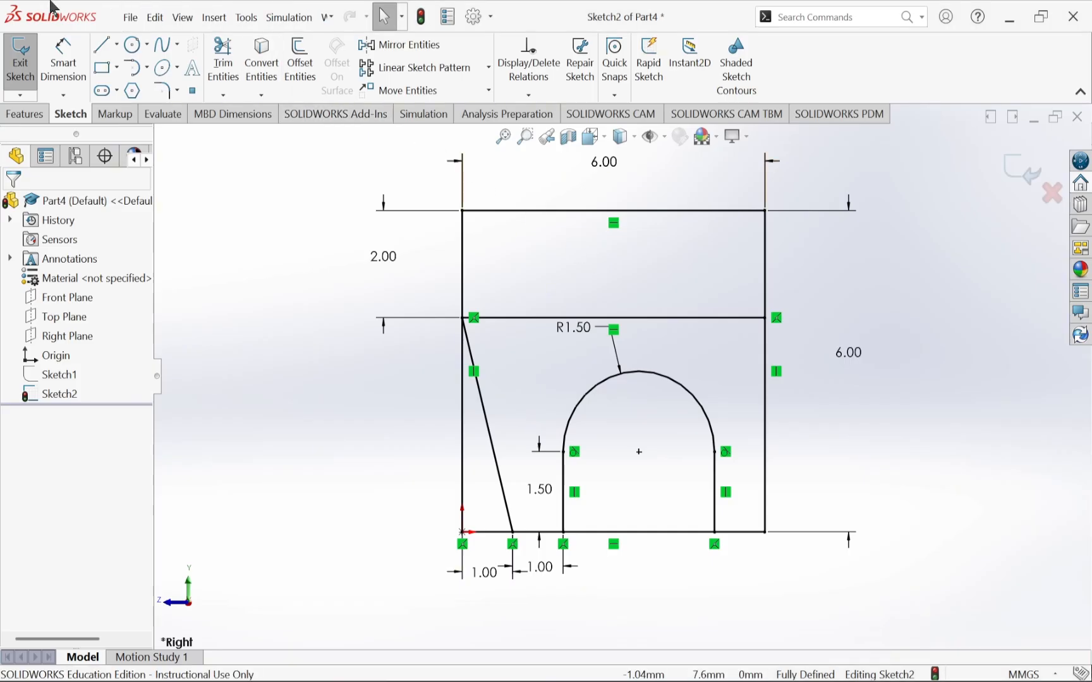
pyautogui.click(101, 44)
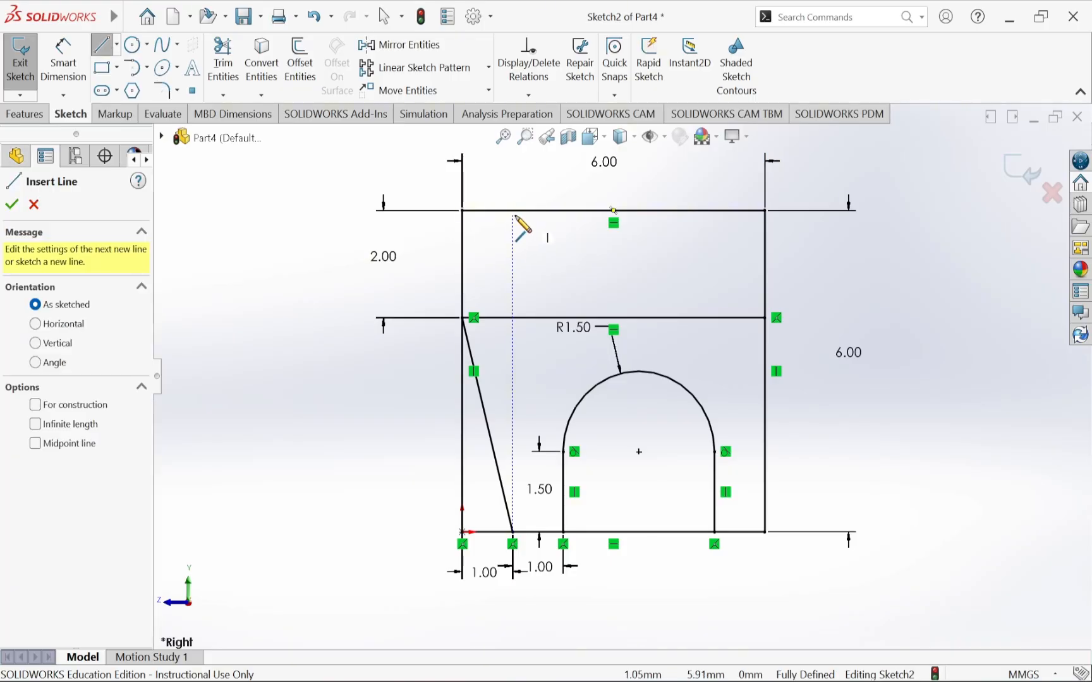
pyautogui.hotkey('alt', 'Tab')
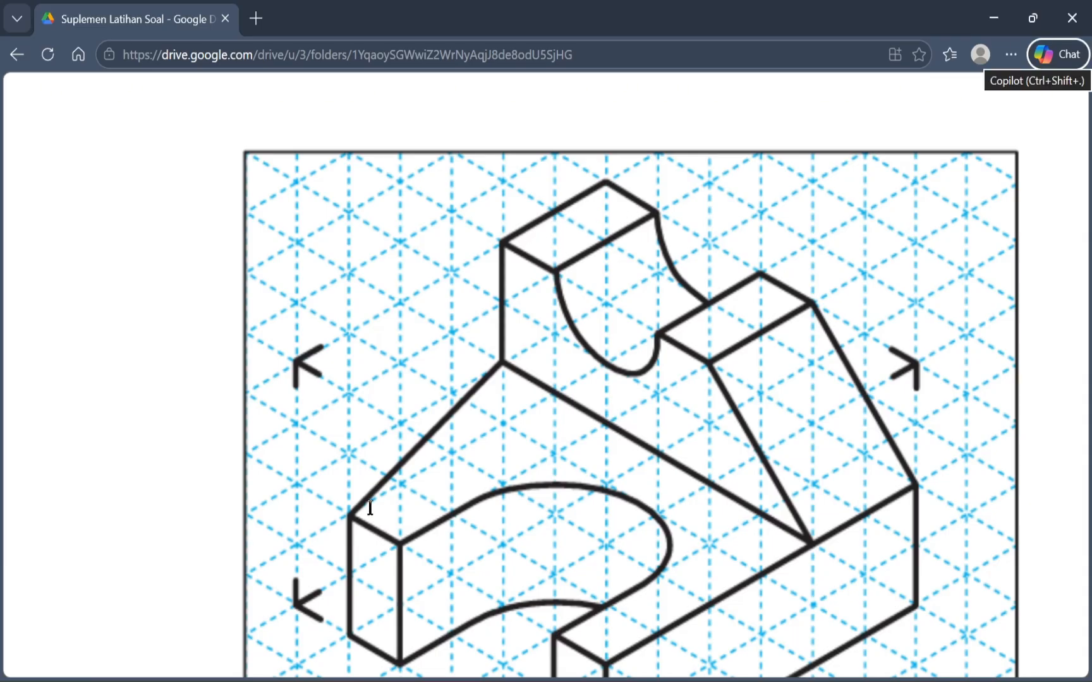
pyautogui.hotkey('alt', 'Tab')
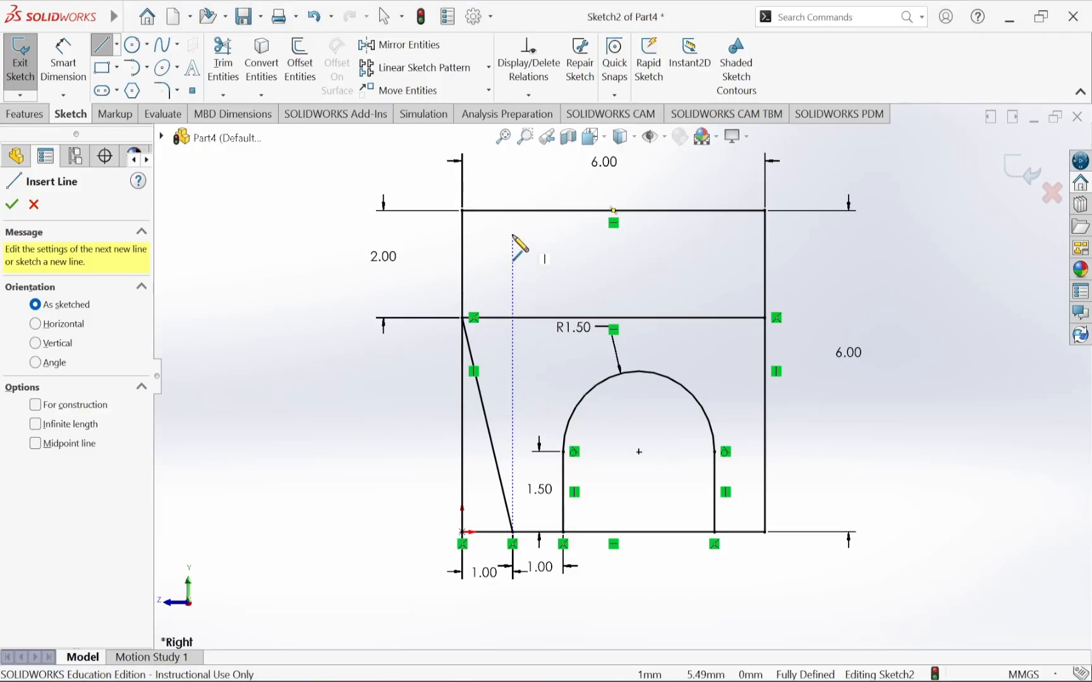
pyautogui.click(512, 211)
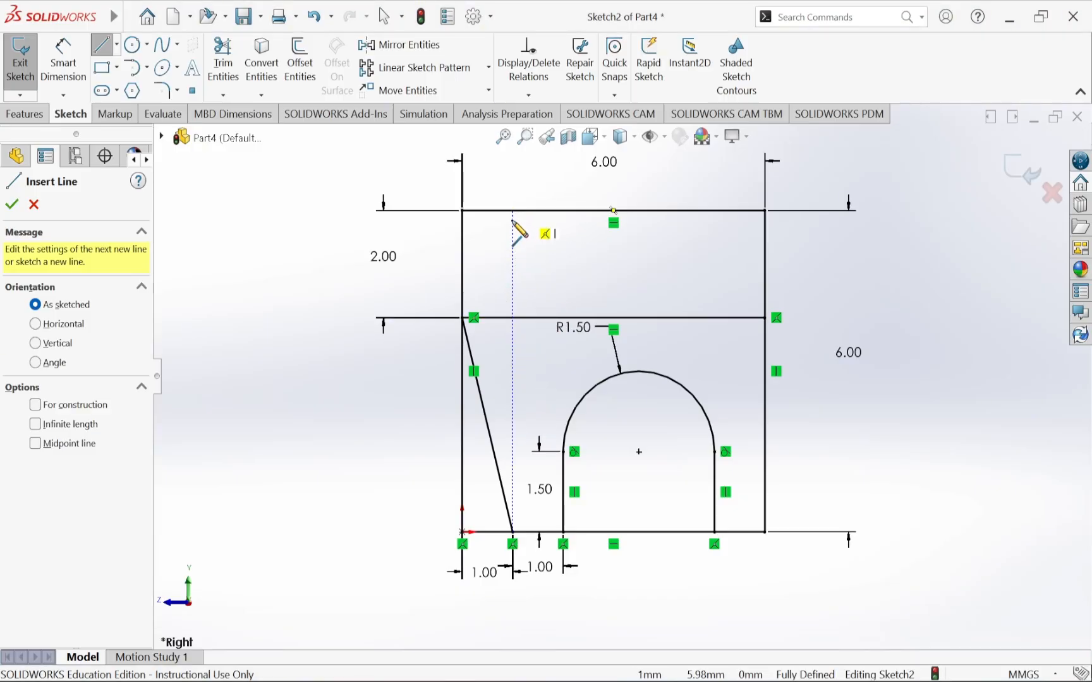
pyautogui.click(513, 318)
pyautogui.press('Escape')
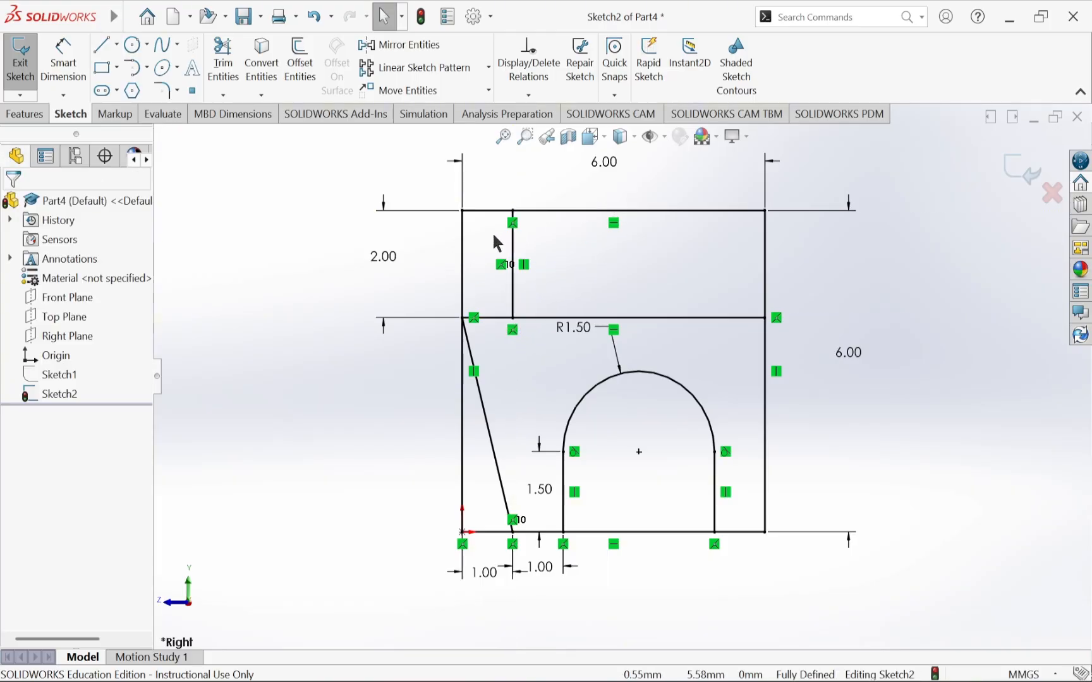
# Consult the exercise drawing and draw a second vertical line from the top side to the inner horizontal line, about 1.8 mm right of the first.
pyautogui.hotkey('alt', 'Tab')
pyautogui.hotkey('alt', 'Tab')
pyautogui.hotkey('alt', 'Tab')
pyautogui.keyDown('ctrl'); pyautogui.scroll(-1, 655, 282); pyautogui.keyUp('ctrl')
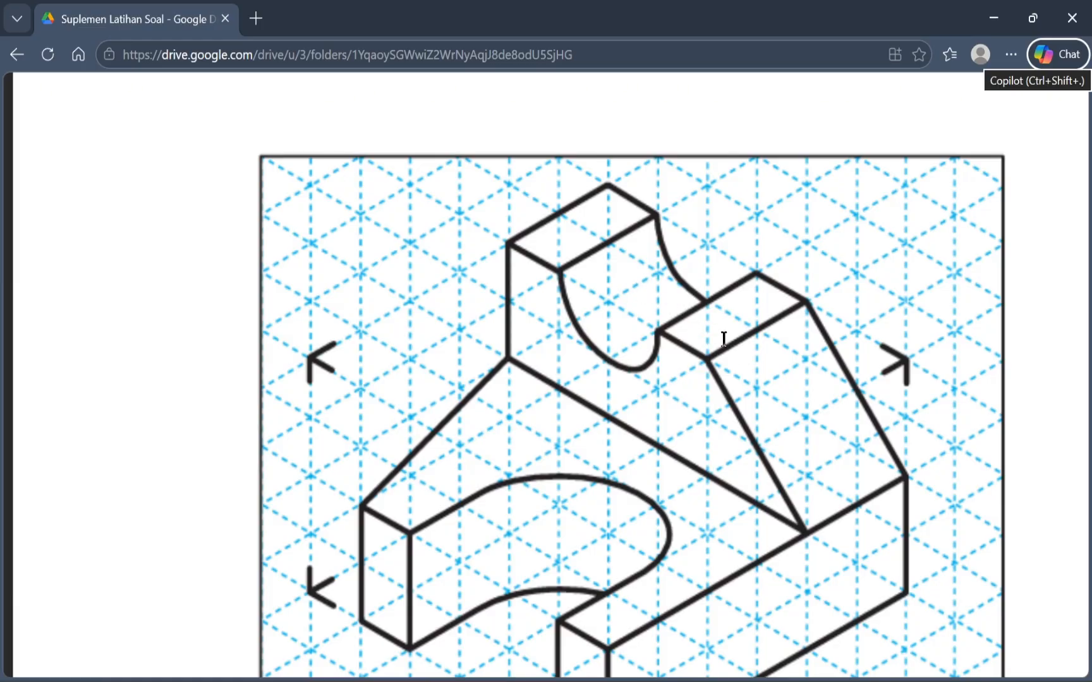
pyautogui.hotkey('alt', 'Tab')
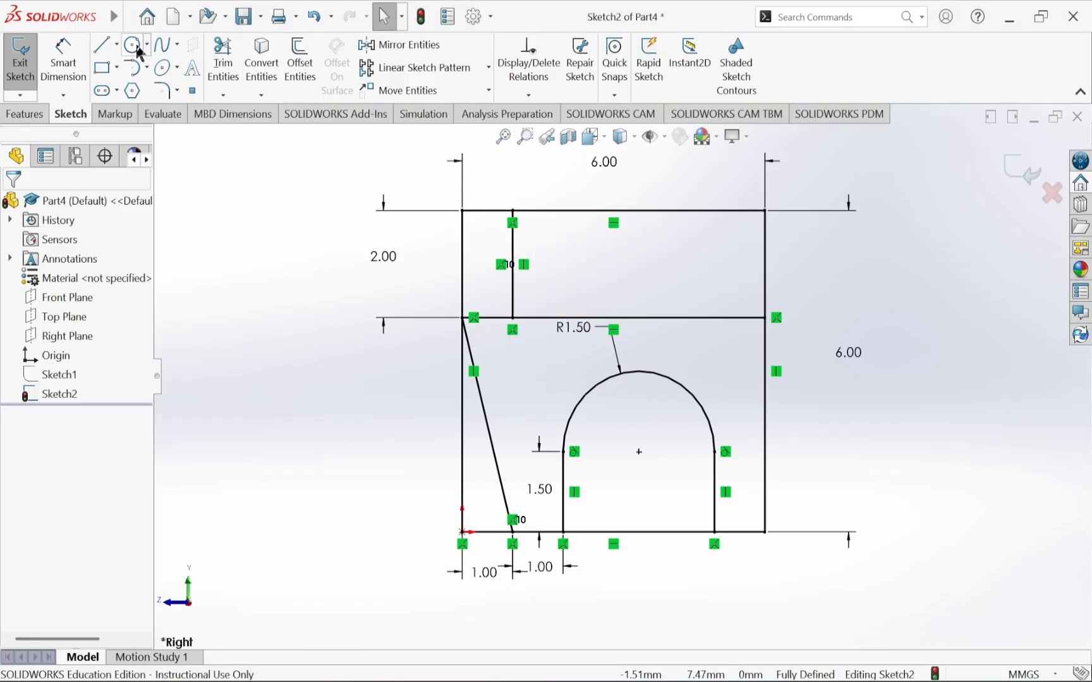
pyautogui.click(102, 45)
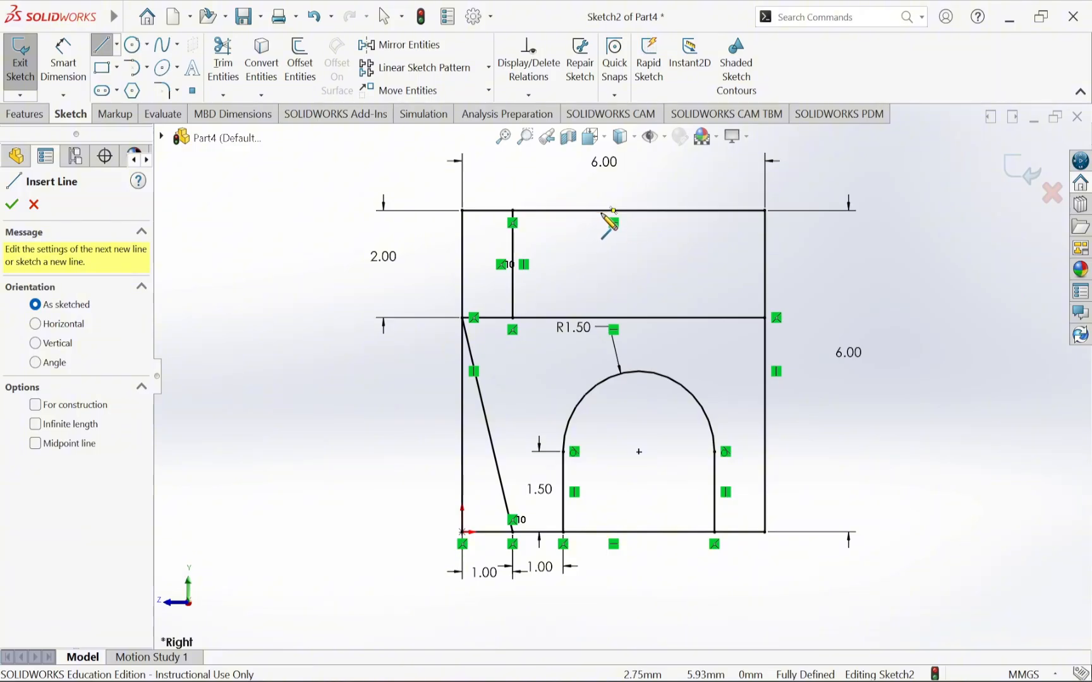
pyautogui.moveTo(604, 211)
pyautogui.mouseDown()
pyautogui.moveTo(611, 311)
pyautogui.moveTo(602, 318)
pyautogui.mouseUp()
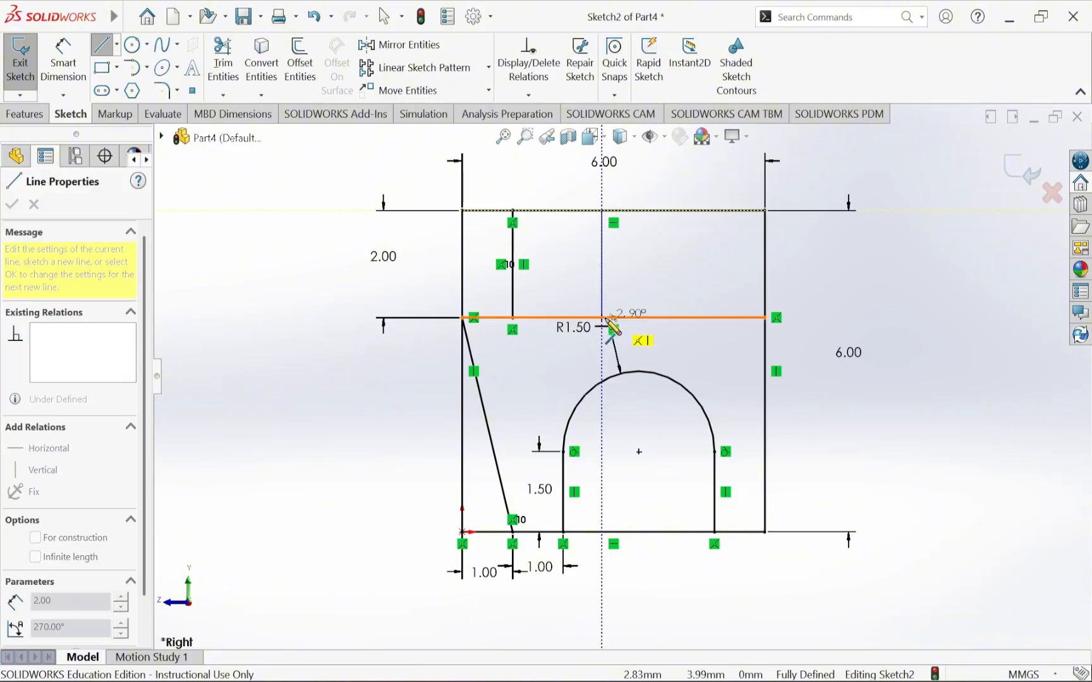
pyautogui.press('Escape')
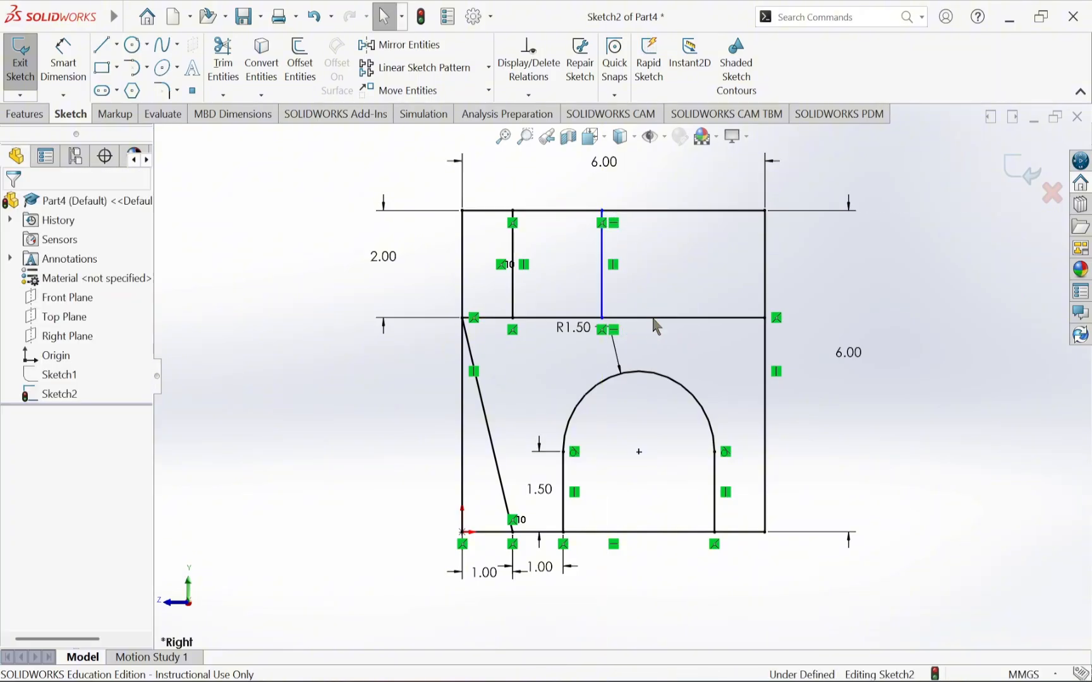
# Draw a third vertical line between the inner horizontal line and the top side, to the right of the second one.
pyautogui.press('l')
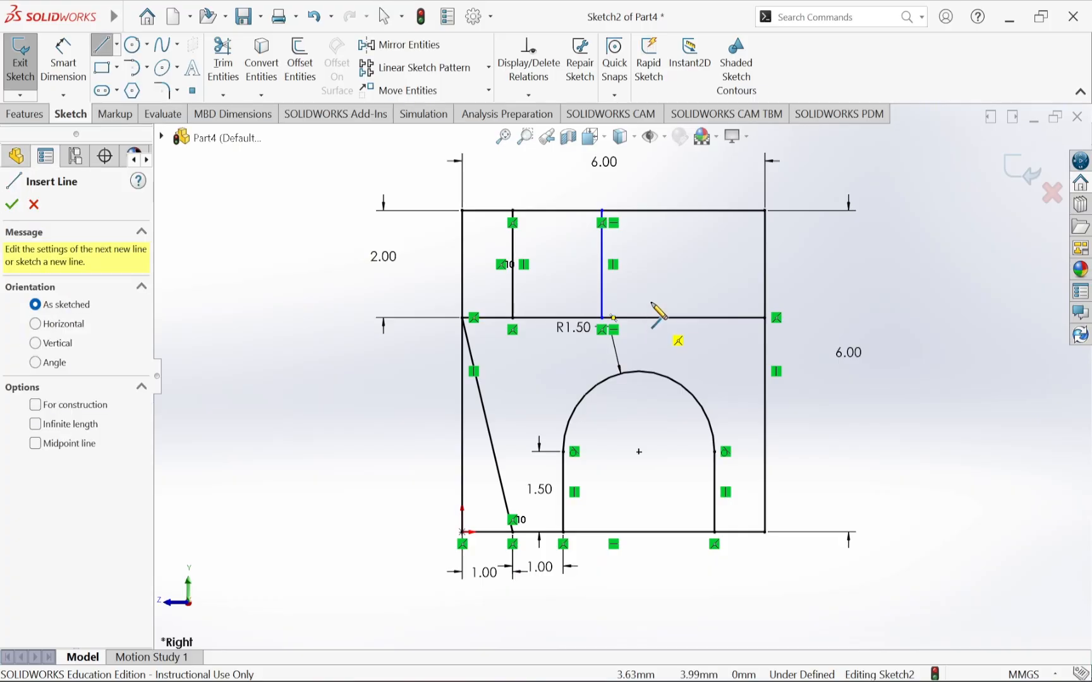
pyautogui.moveTo(646, 318)
pyautogui.mouseDown()
pyautogui.moveTo(658, 214)
pyautogui.moveTo(646, 212)
pyautogui.mouseUp()
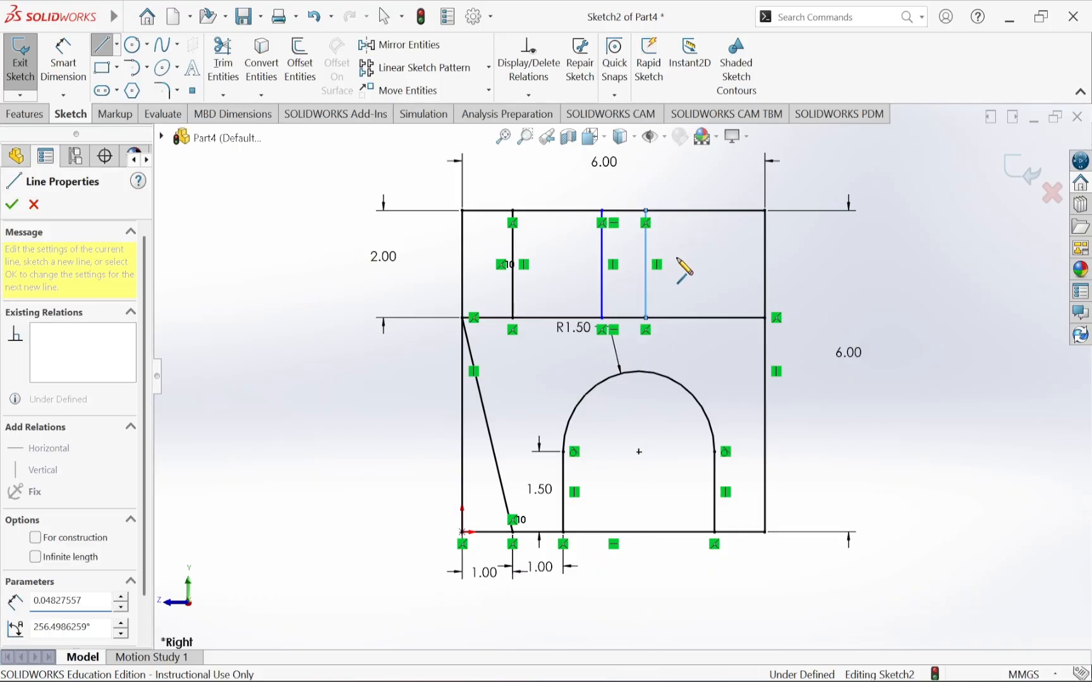
pyautogui.press('Escape')
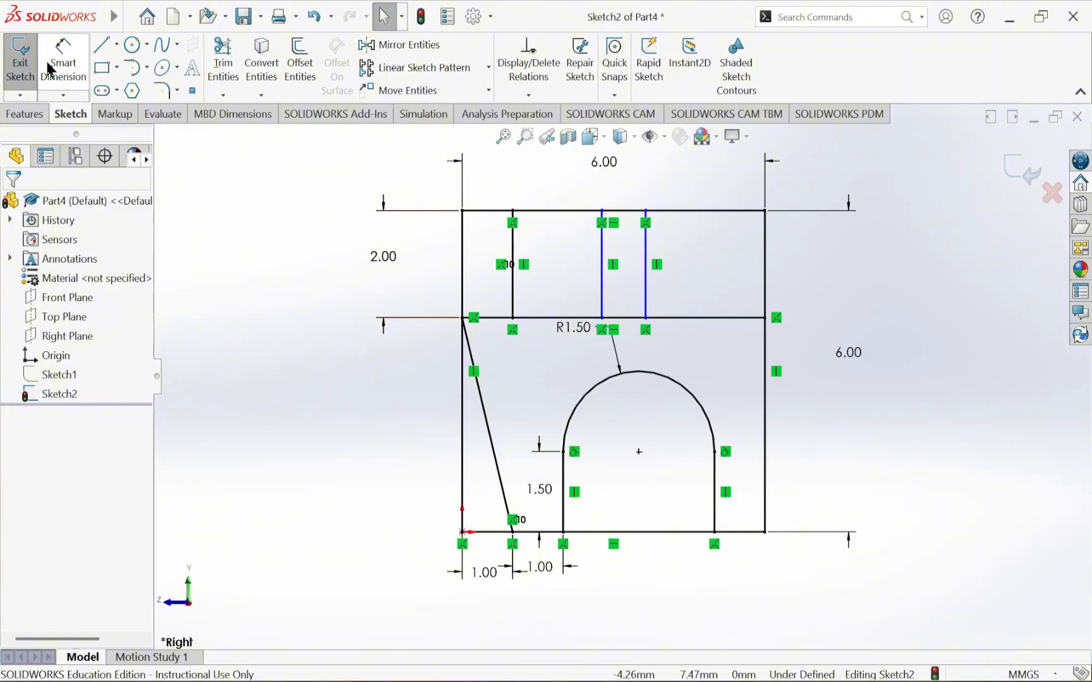
# Dimension the spacing between the first and second upper vertical lines to 2 mm.
pyautogui.click(63, 63)
pyautogui.click(514, 227)
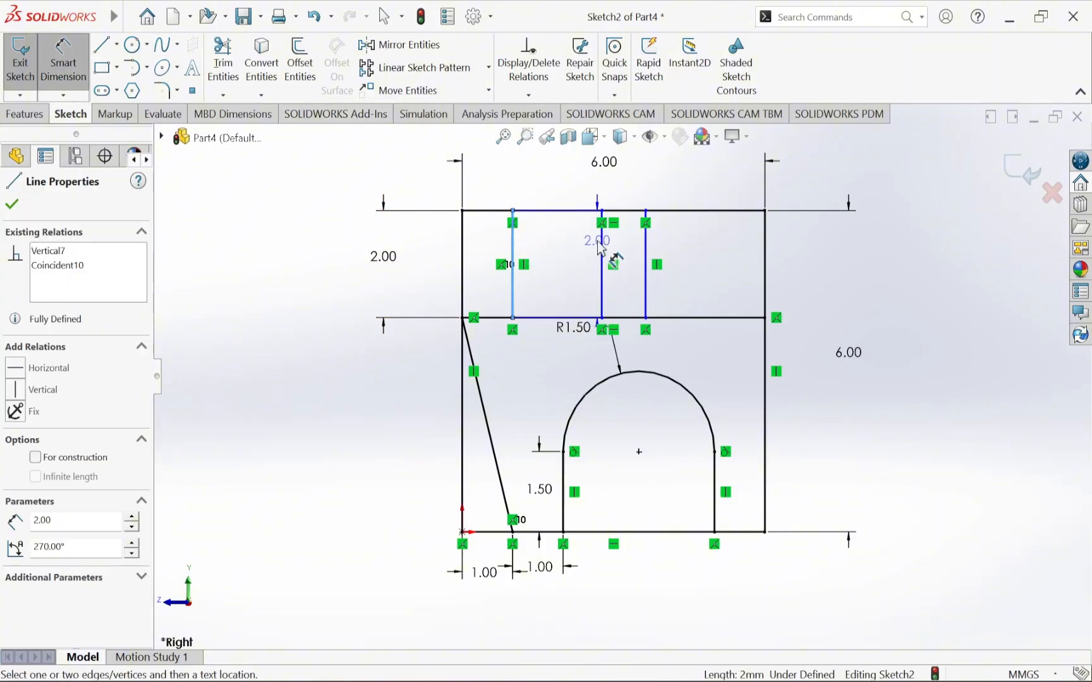
pyautogui.click(602, 249)
pyautogui.click(559, 193)
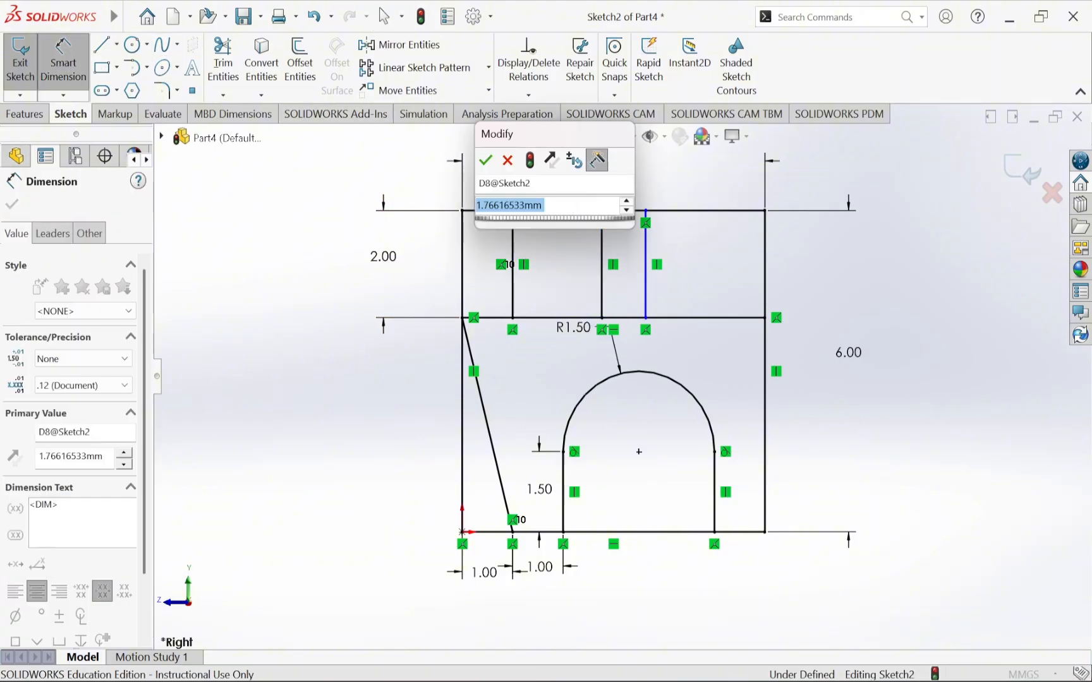
pyautogui.write('2')
pyautogui.press('Return')
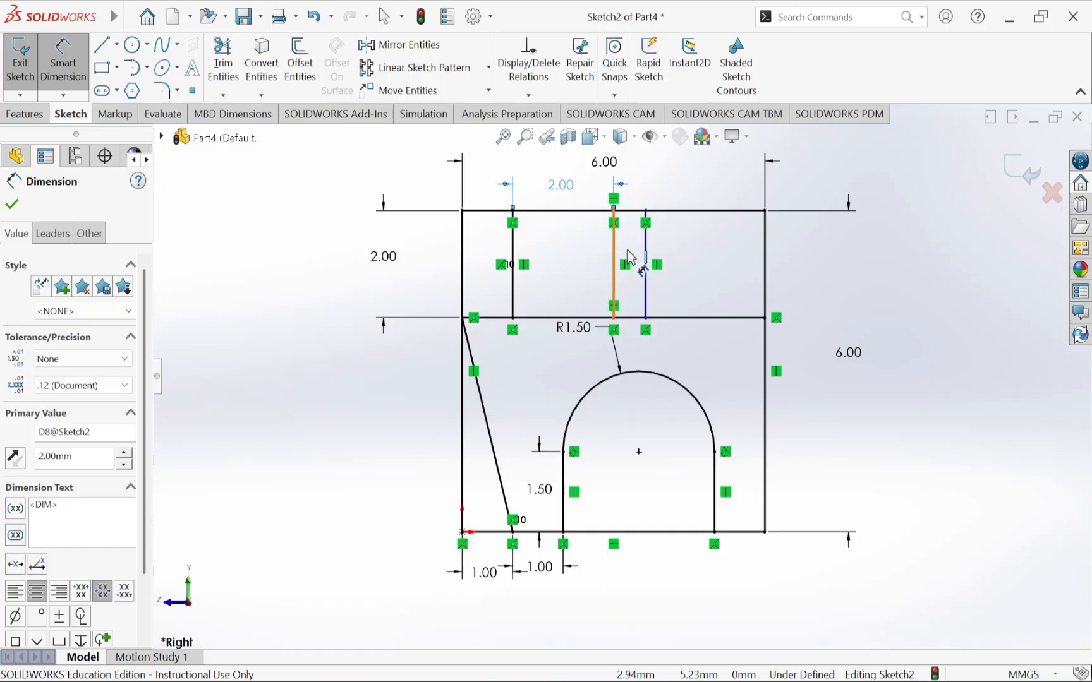
# Dimension the spacing between the second and third upper vertical lines to 1 mm.
pyautogui.click(614, 259)
pyautogui.click(645, 253)
pyautogui.click(638, 177)
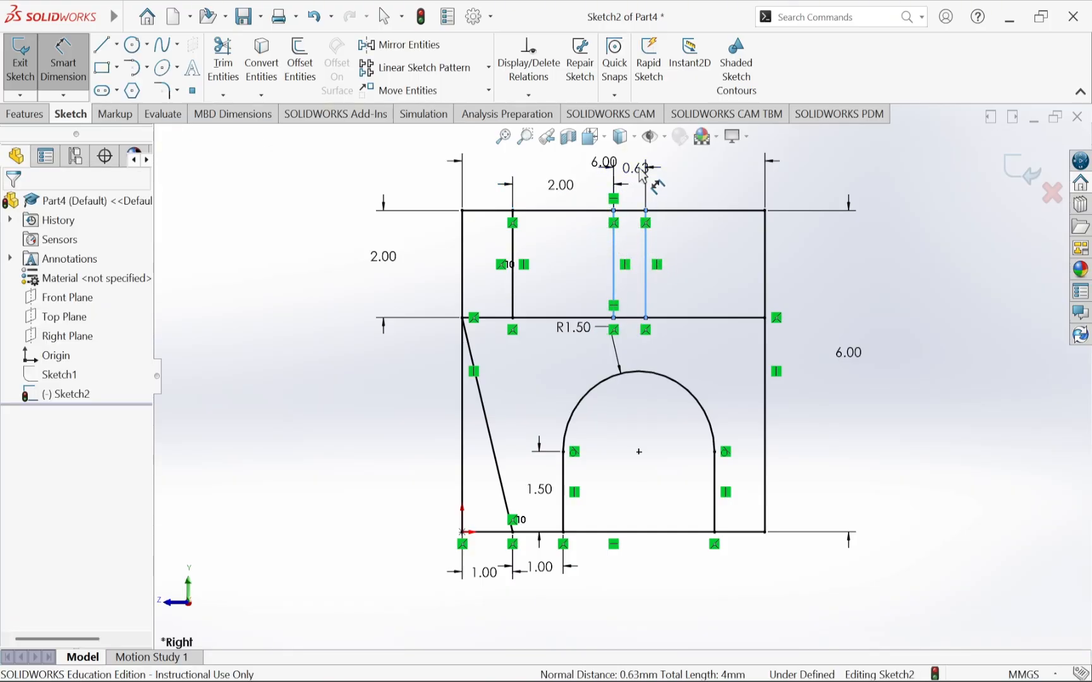
pyautogui.write('1')
pyautogui.press('Return')
pyautogui.press('Escape')
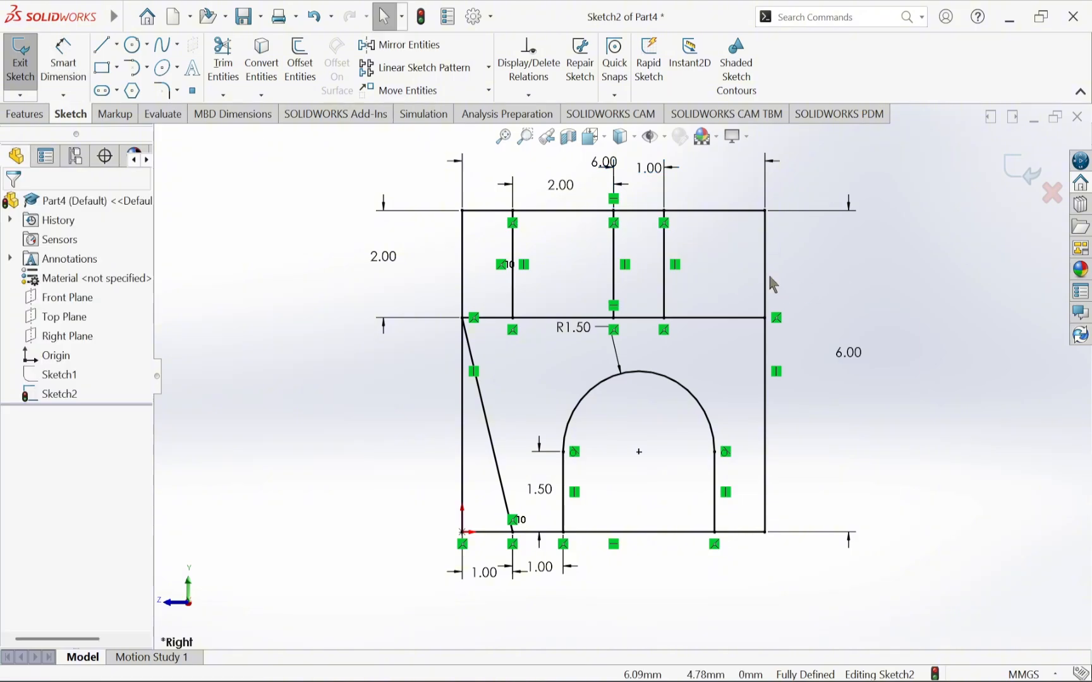
# Trim the rectangle's left side below the inner horizontal line and the bottom segment left of the slanted line.
pyautogui.press('f')
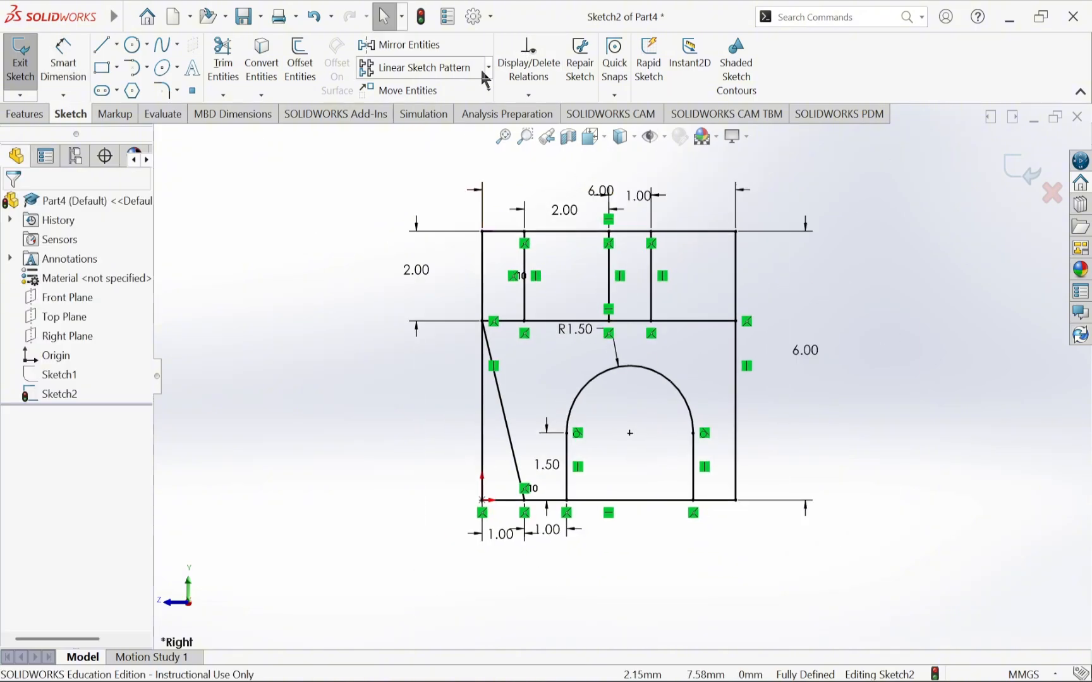
pyautogui.click(223, 62)
pyautogui.scroll(-2, 454, 393)
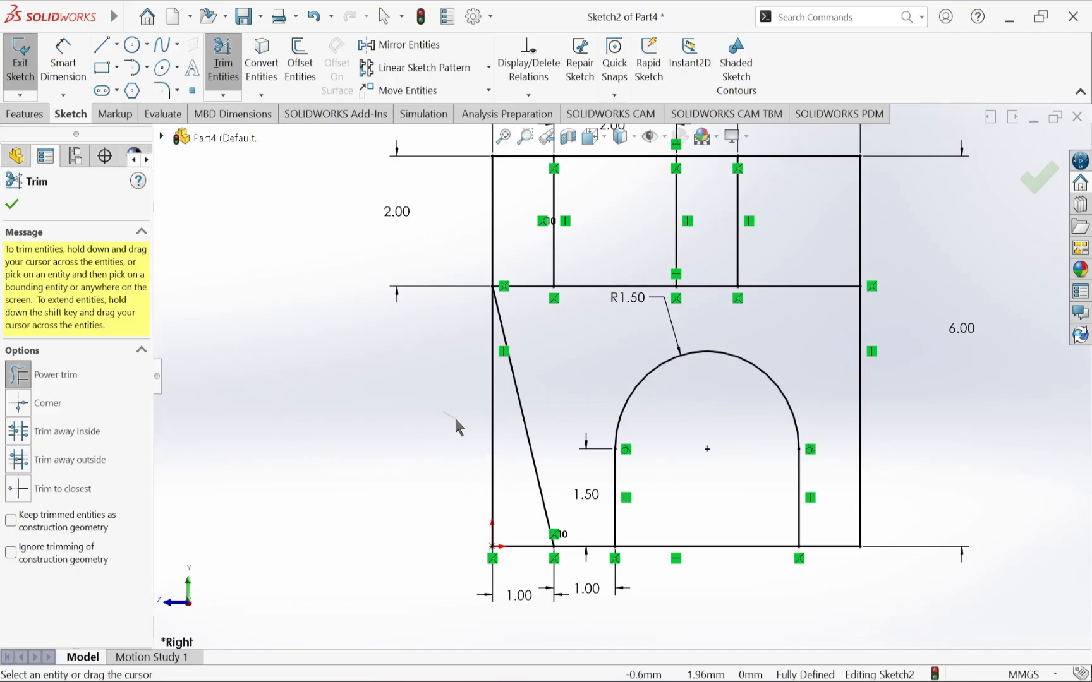
pyautogui.moveTo(469, 431)
pyautogui.mouseDown()
pyautogui.moveTo(509, 487)
pyautogui.moveTo(526, 555)
pyautogui.mouseUp()
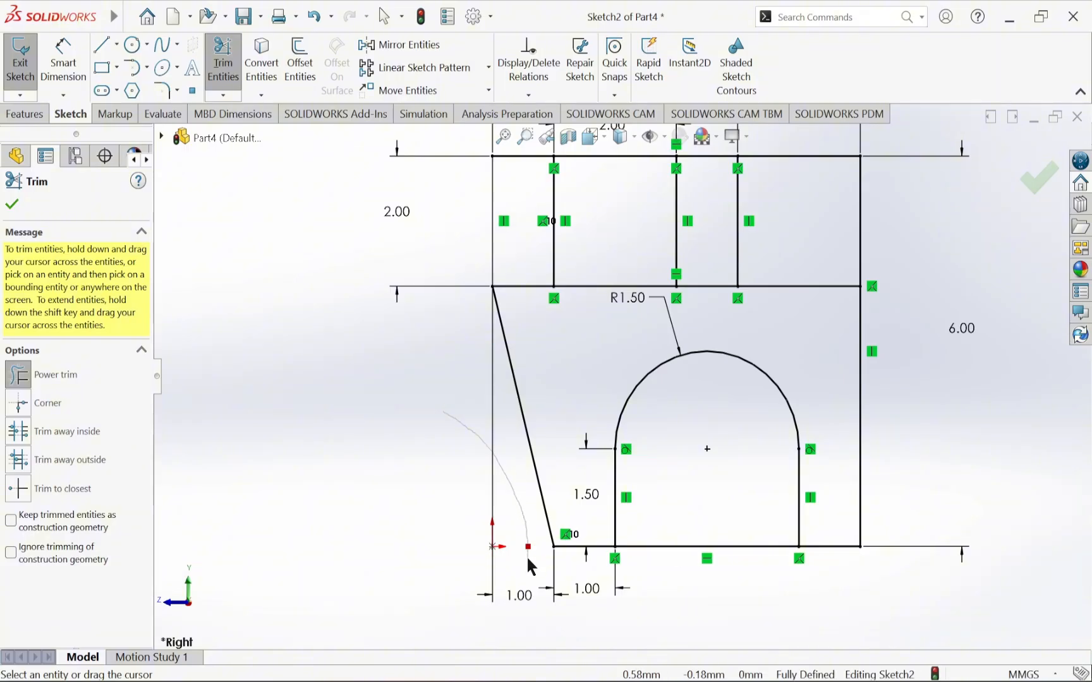
pyautogui.scroll(2, 586, 430)
pyautogui.press('Escape')
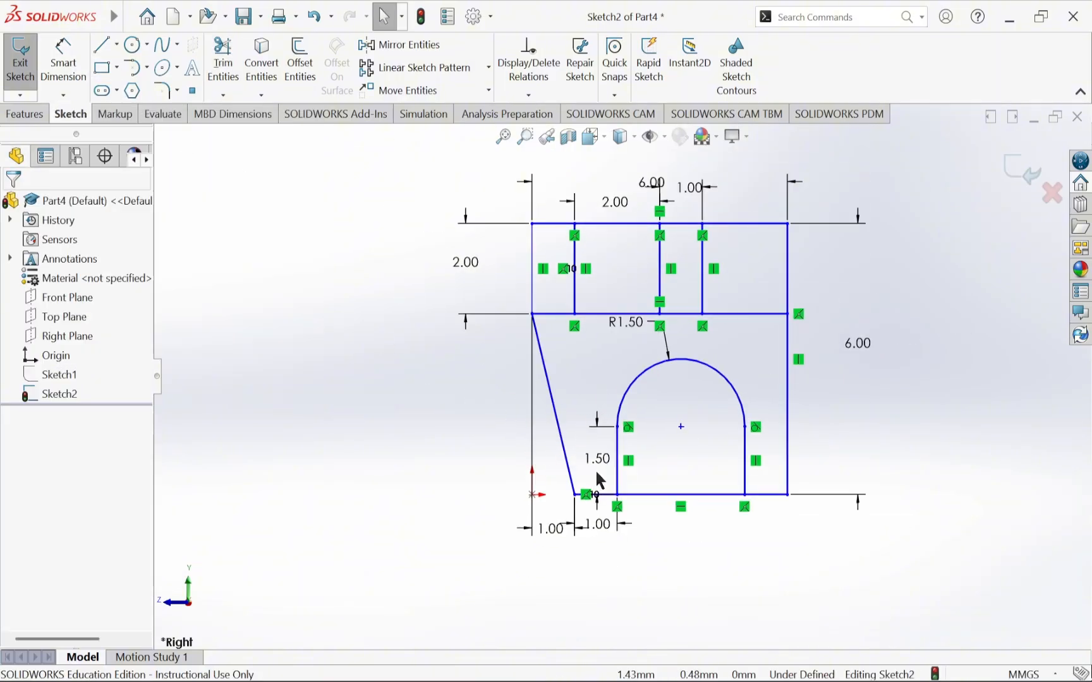
# Move the trimmed profile's bottom line slightly above the origin to test the sketch's remaining freedom.
pyautogui.click(561, 436)
pyautogui.moveTo(654, 495)
pyautogui.mouseDown()
pyautogui.moveTo(657, 463)
pyautogui.moveTo(681, 534)
pyautogui.mouseUp()
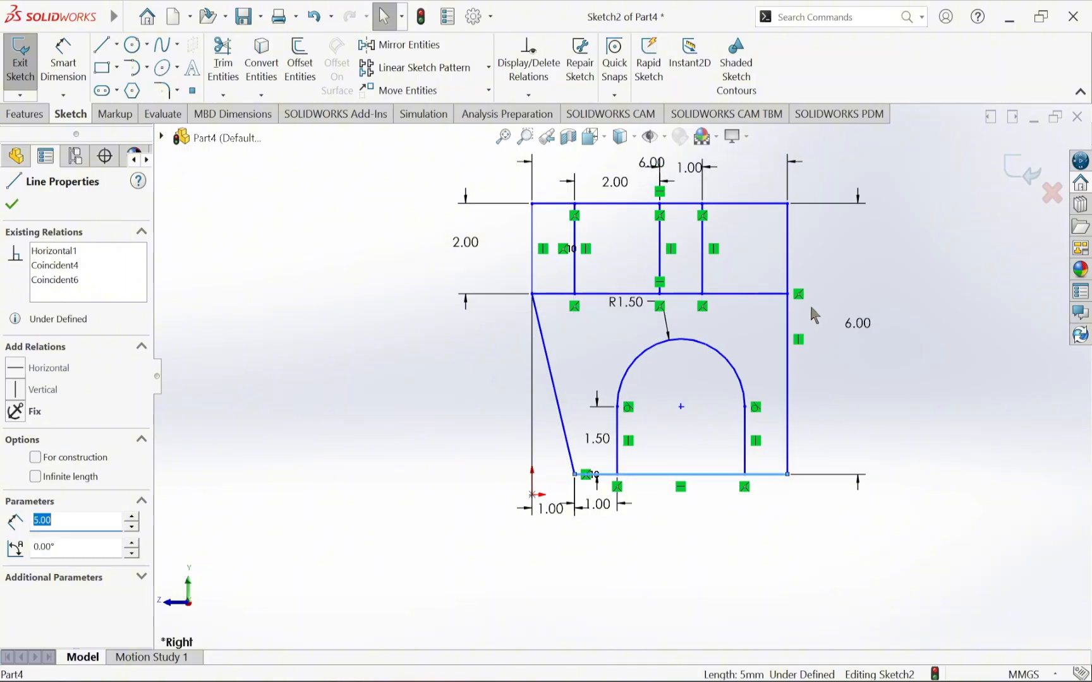
# Move the profile away from the origin by its right side and top line to test the sketch's remaining freedom.
pyautogui.moveTo(788, 297)
pyautogui.mouseDown()
pyautogui.moveTo(828, 305)
pyautogui.moveTo(784, 311)
pyautogui.moveTo(881, 325)
pyautogui.moveTo(867, 337)
pyautogui.mouseUp()
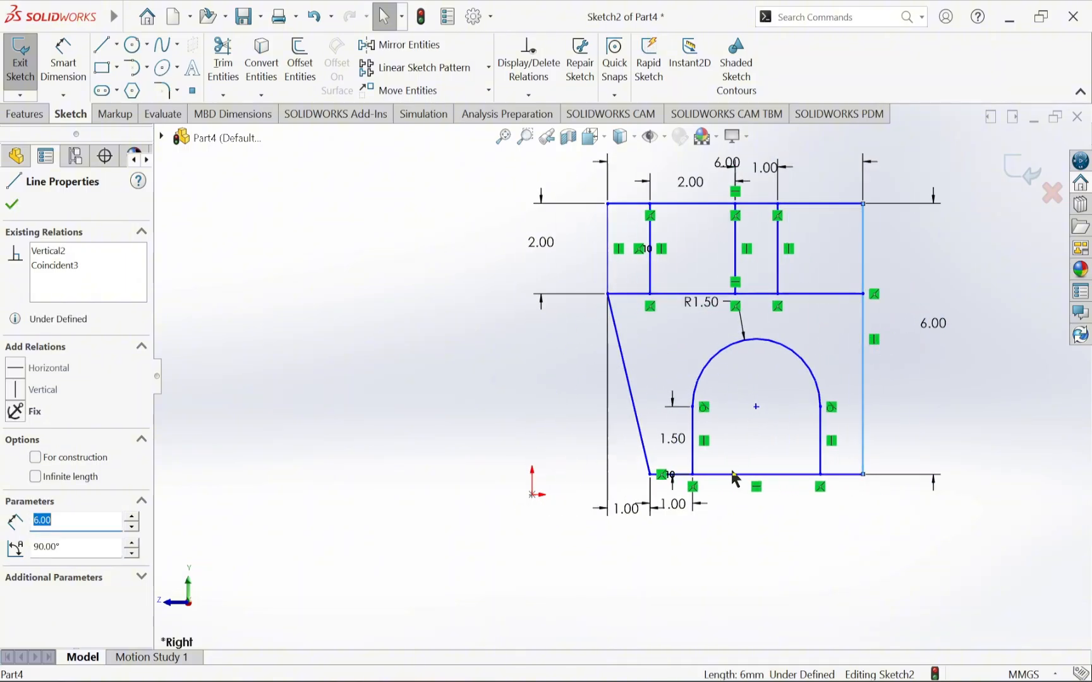
pyautogui.click(555, 430)
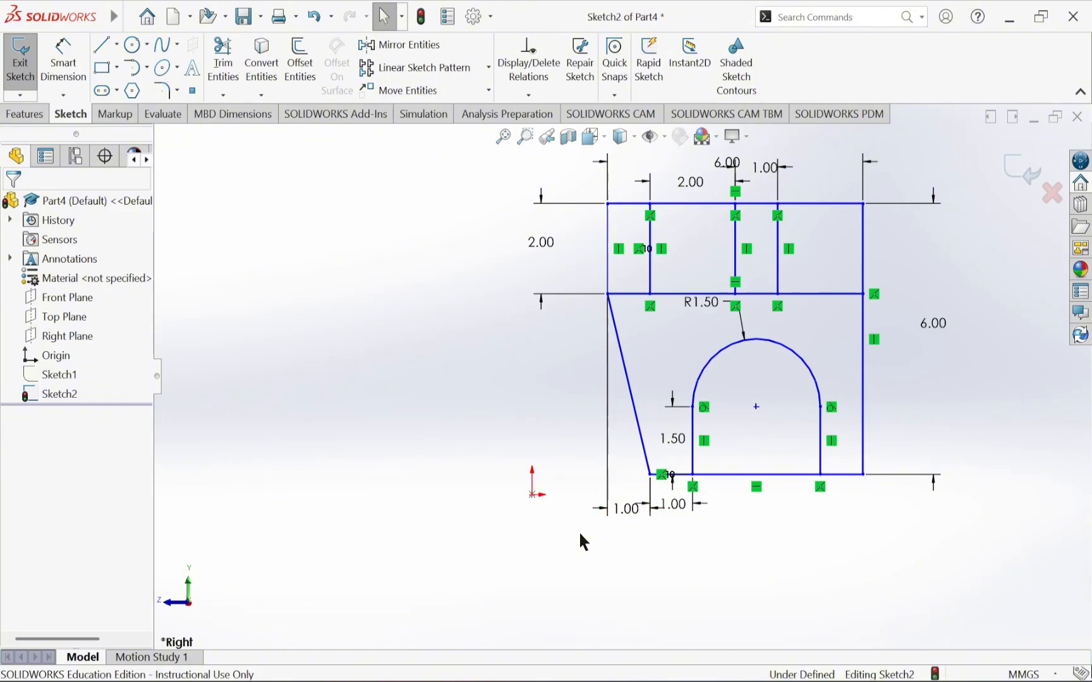
pyautogui.click(640, 436)
pyautogui.moveTo(862, 440)
pyautogui.mouseDown()
pyautogui.moveTo(871, 429)
pyautogui.moveTo(863, 436)
pyautogui.mouseUp()
pyautogui.click(541, 453)
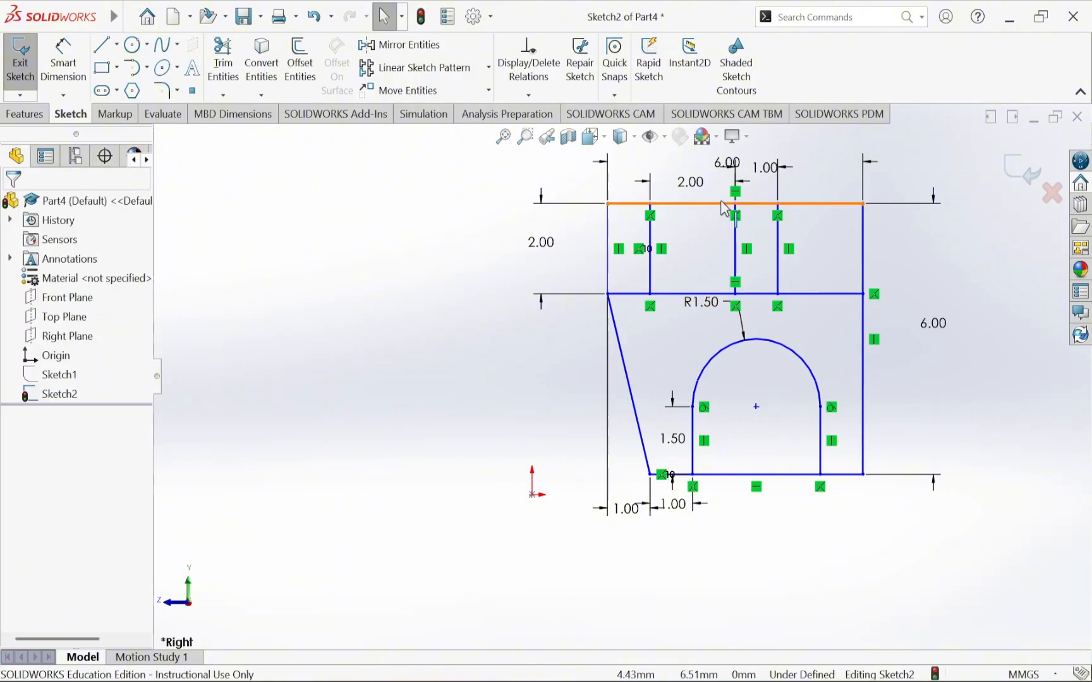
pyautogui.moveTo(727, 203)
pyautogui.mouseDown()
pyautogui.moveTo(730, 163)
pyautogui.moveTo(727, 193)
pyautogui.mouseUp()
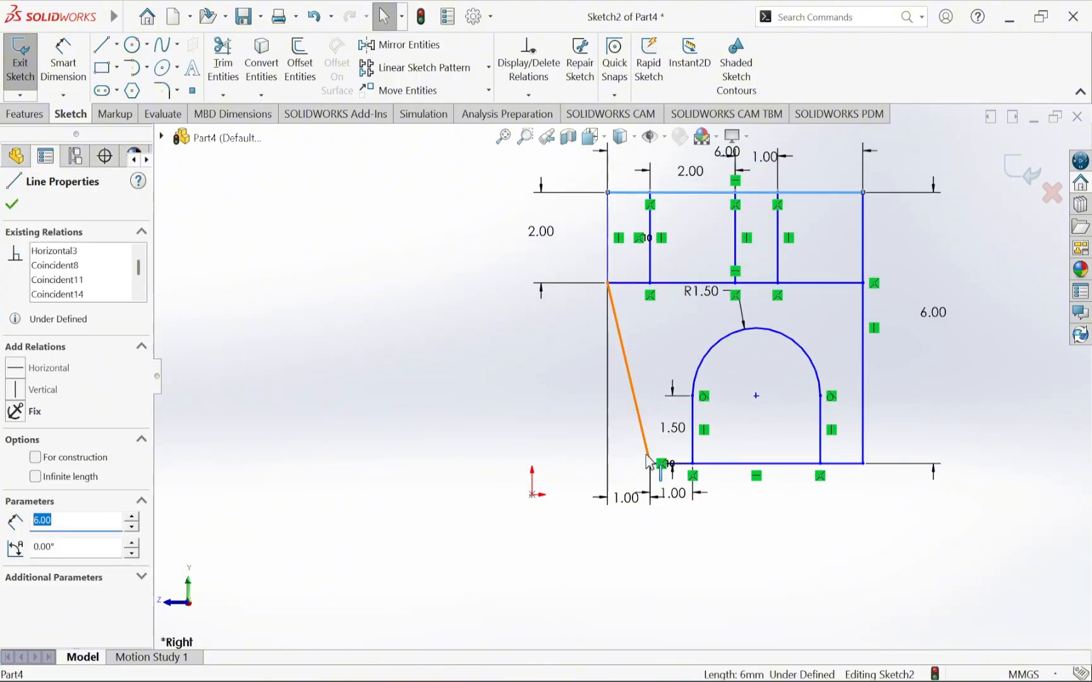
# Add a horizontal relation between the slanted line's lower endpoint and the origin.
pyautogui.click(650, 465)
pyautogui.keyDown('ctrl'); pyautogui.click(532, 495); pyautogui.keyUp('ctrl')
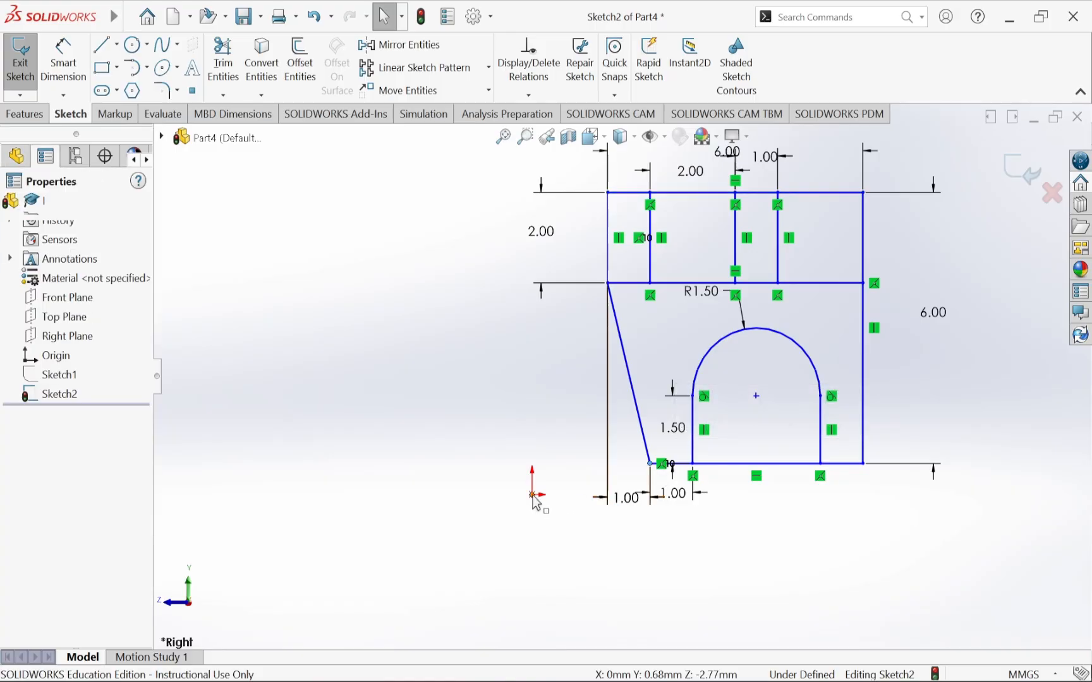
pyautogui.click(51, 439)
pyautogui.press('Escape')
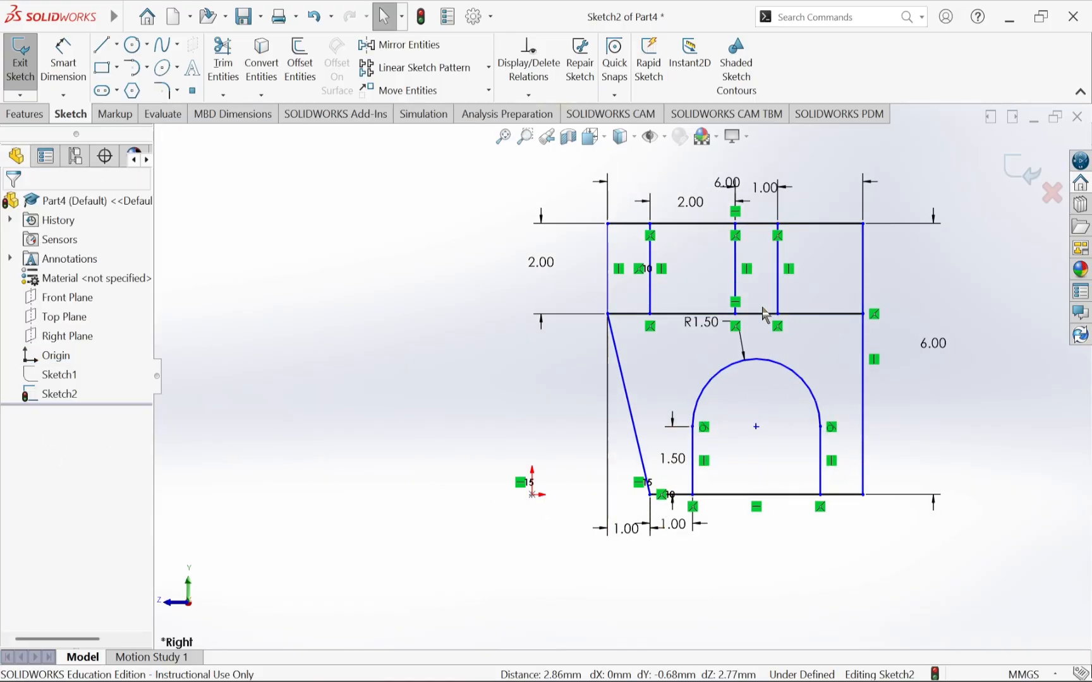
# Add a vertical relation between the slanted line's upper endpoint and the origin.
pyautogui.click(765, 314)
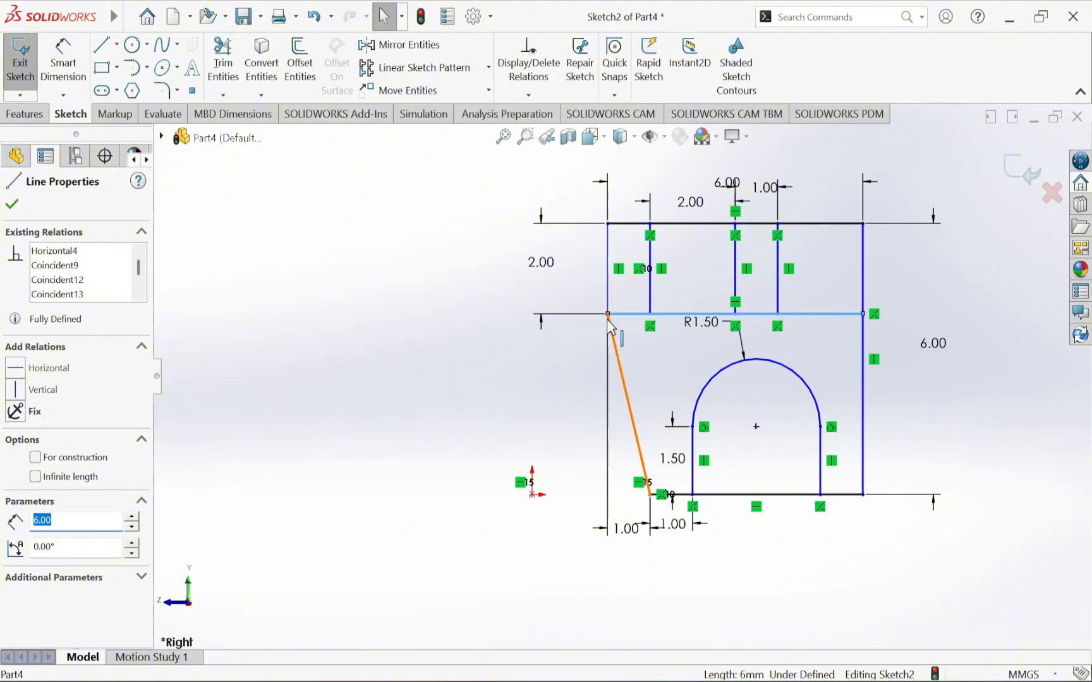
pyautogui.click(608, 314)
pyautogui.keyDown('ctrl'); pyautogui.click(532, 495); pyautogui.keyUp('ctrl')
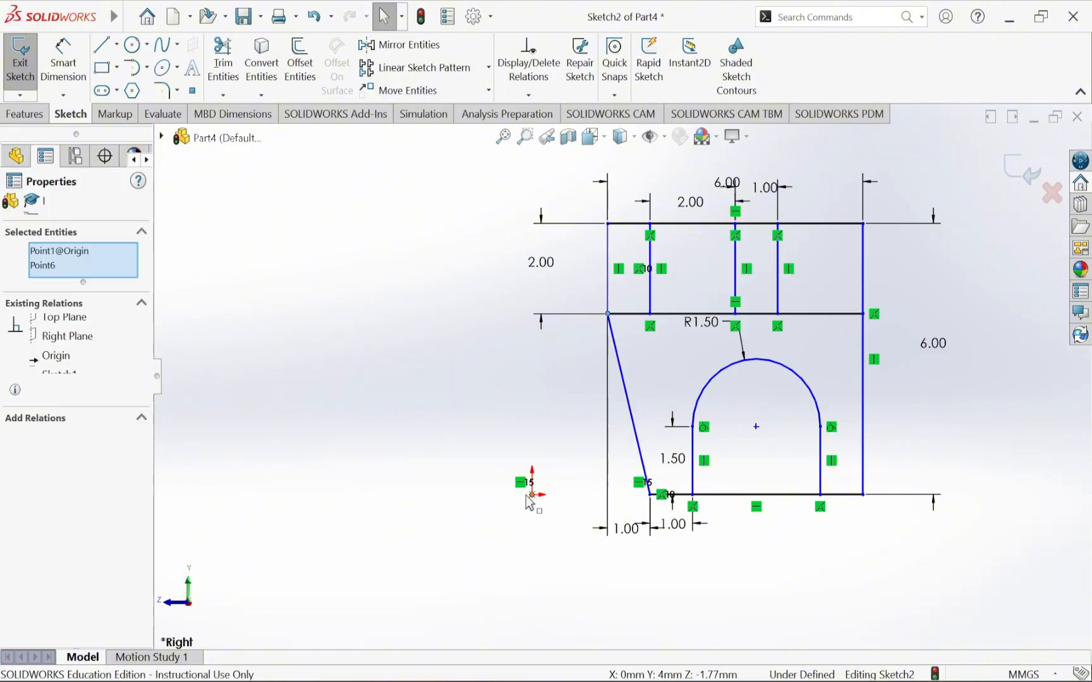
pyautogui.click(41, 458)
pyautogui.click(704, 424)
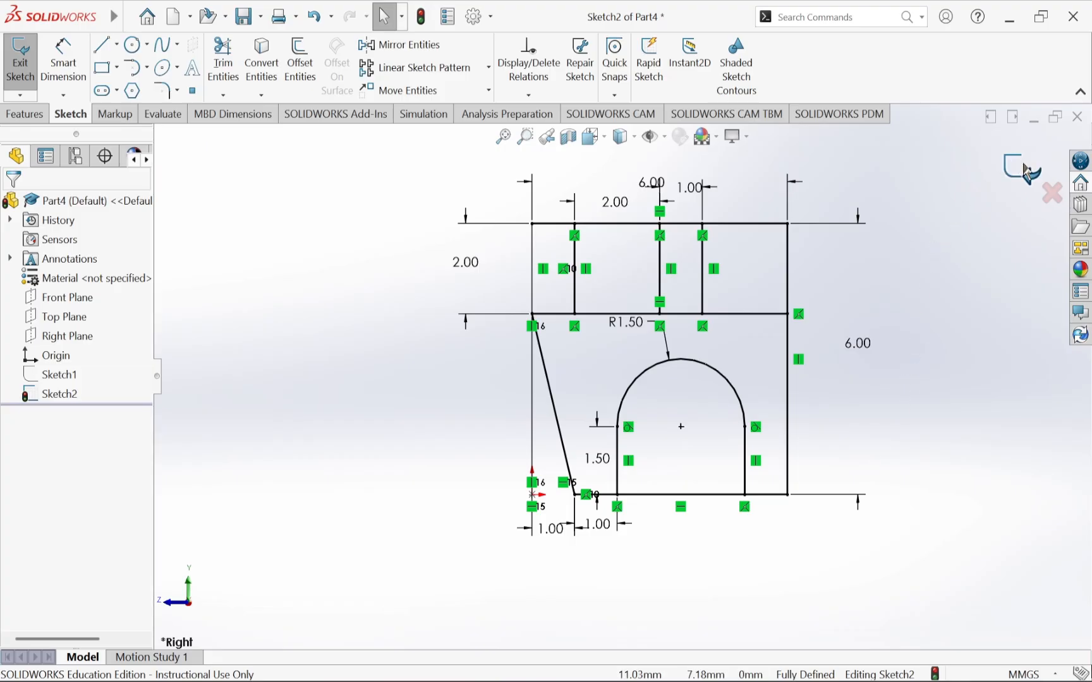
# Finish the side profile sketch on the Right Plane and hide Sketch2.
pyautogui.click(1024, 171)
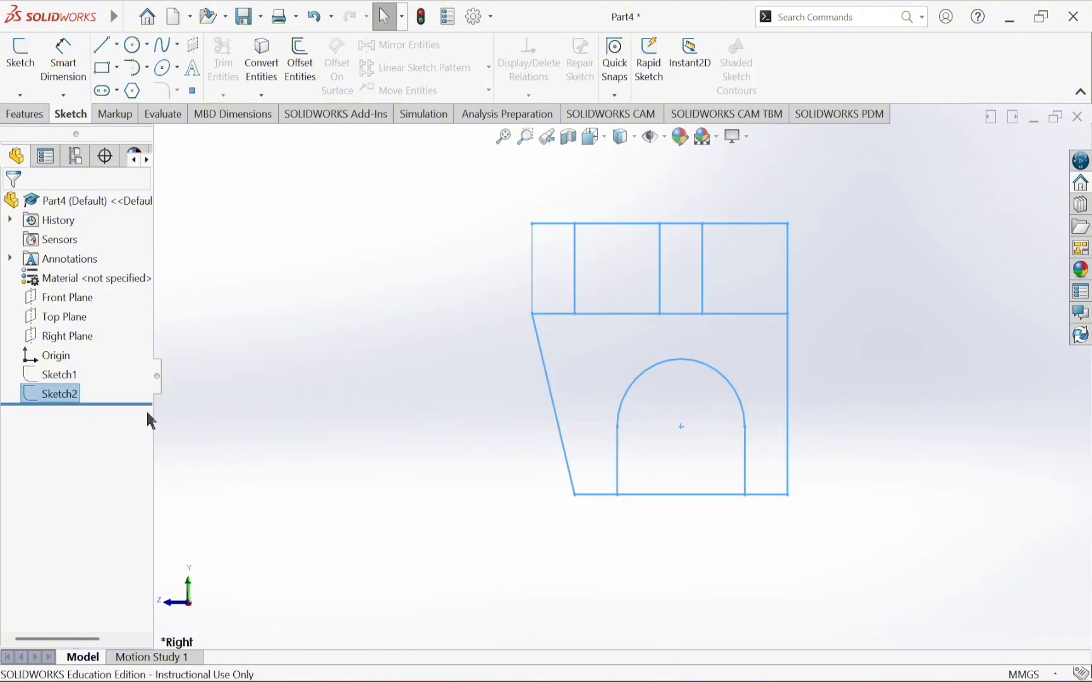
pyautogui.rightClick(61, 400)
pyautogui.click(77, 322)
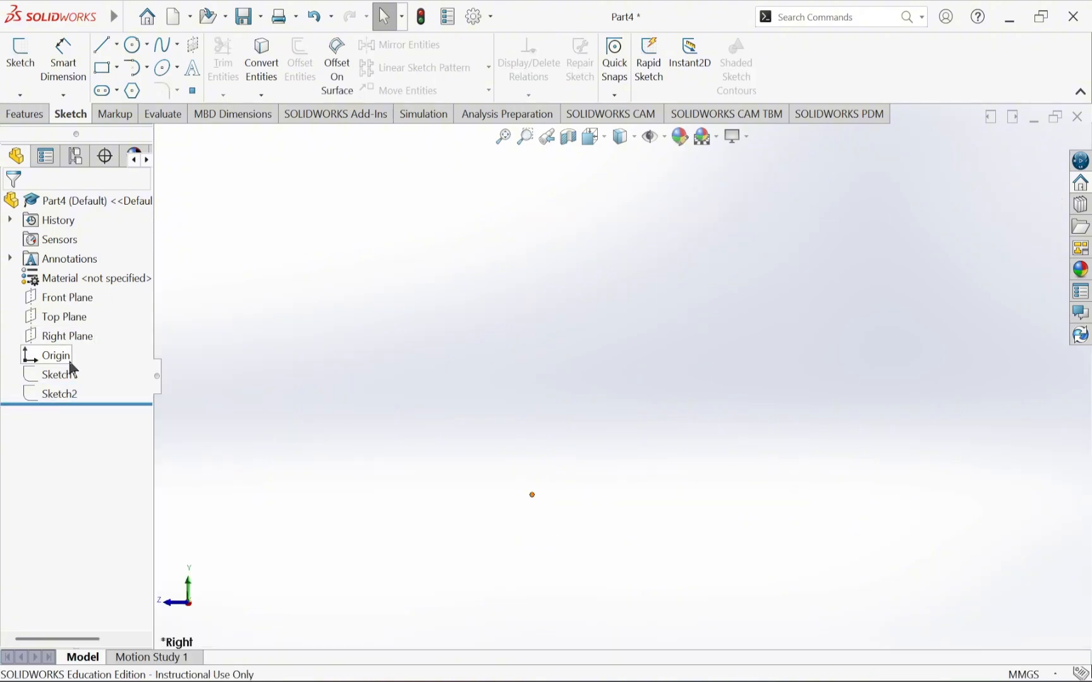
pyautogui.click(63, 298)
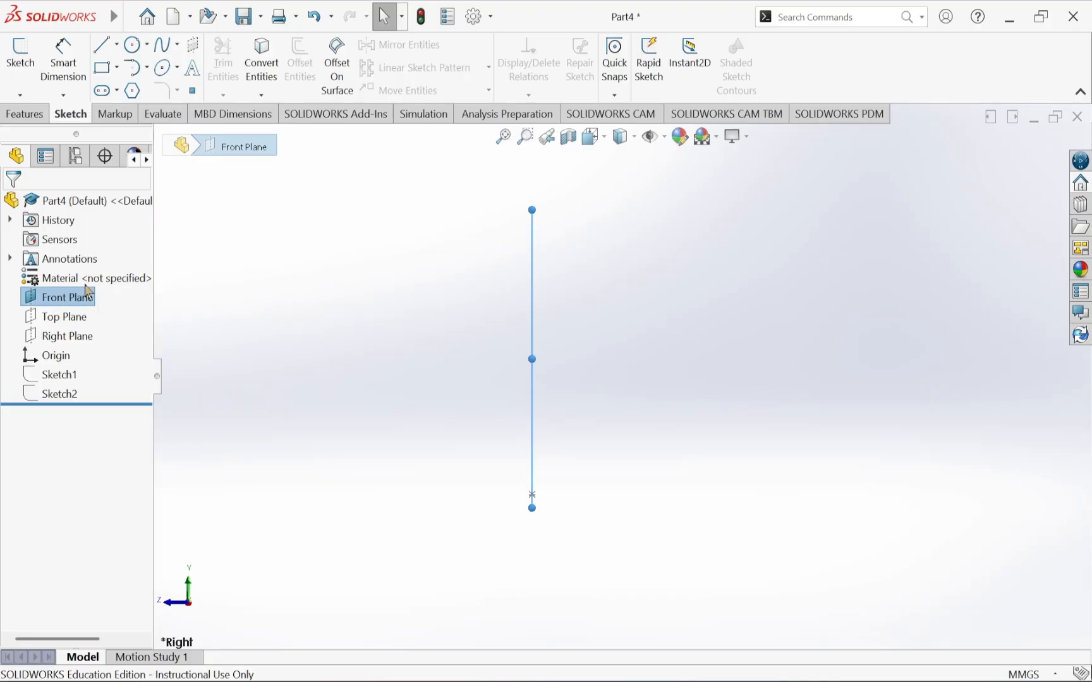
pyautogui.rightClick(83, 298)
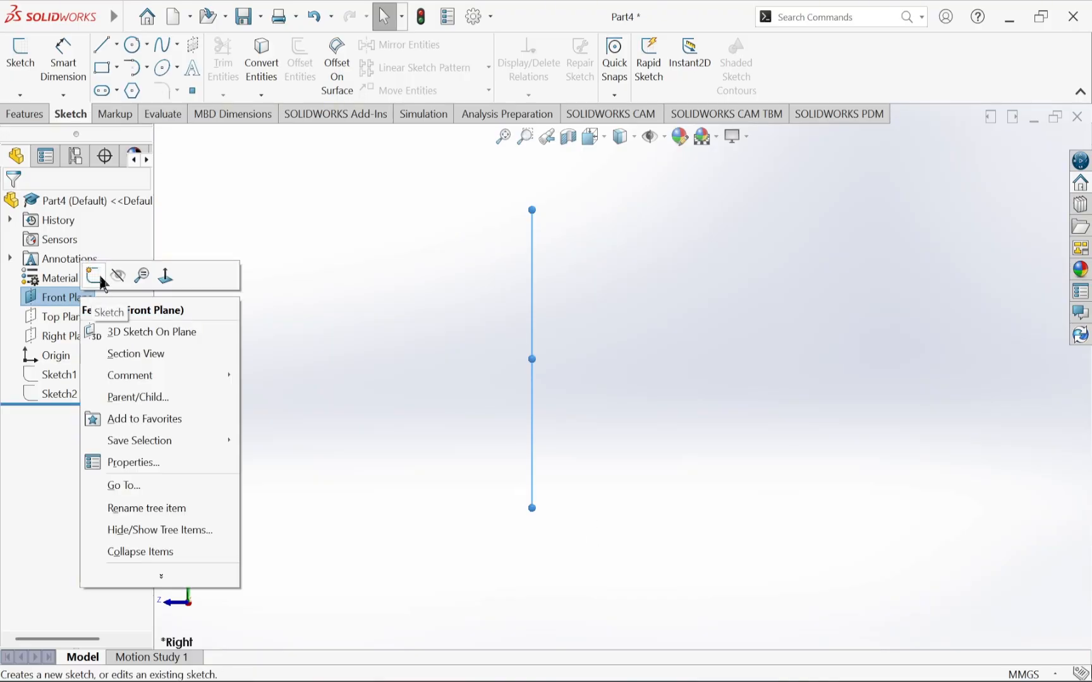
pyautogui.click(95, 276)
pyautogui.hotkey('alt', 'Tab')
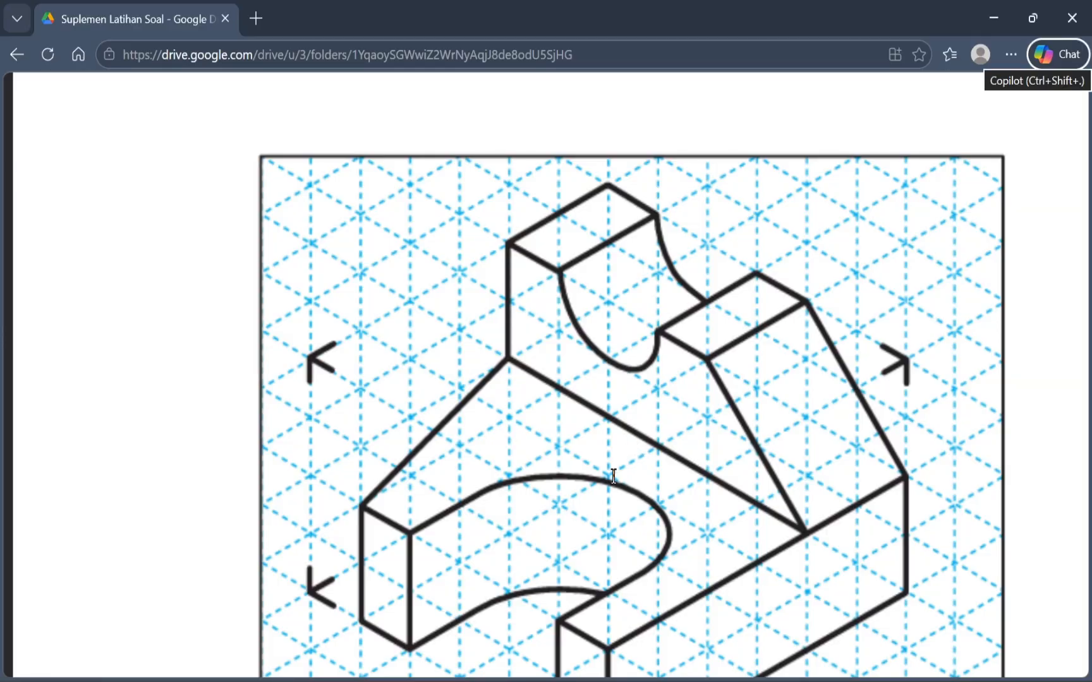
pyautogui.scroll(-3, 645, 442)
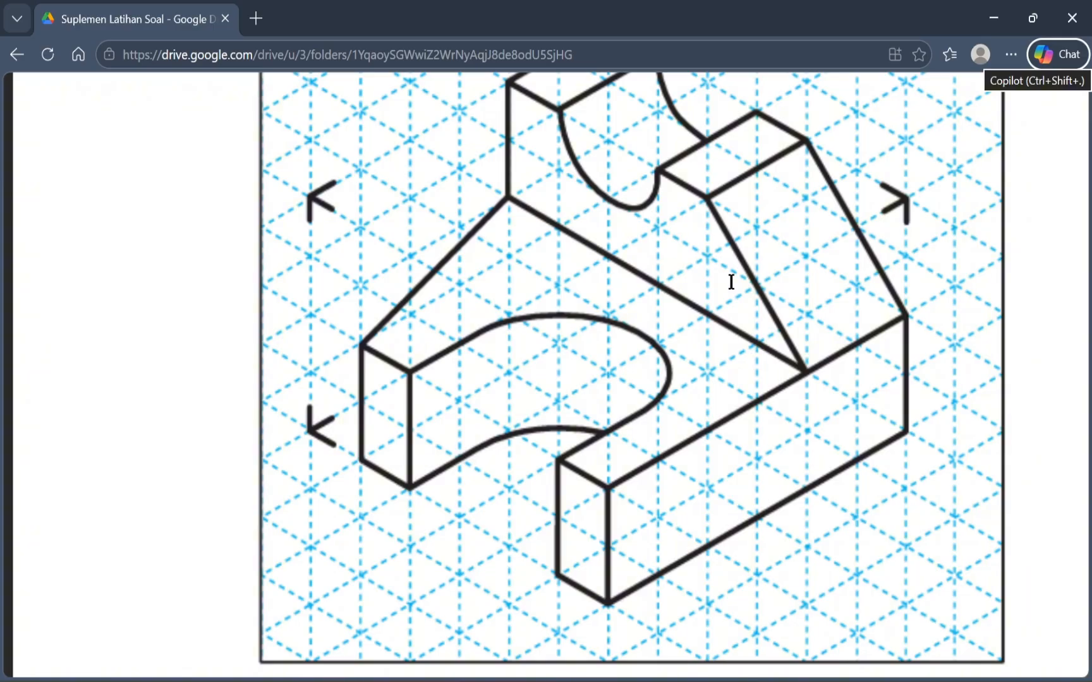
pyautogui.hotkey('alt', 'Tab')
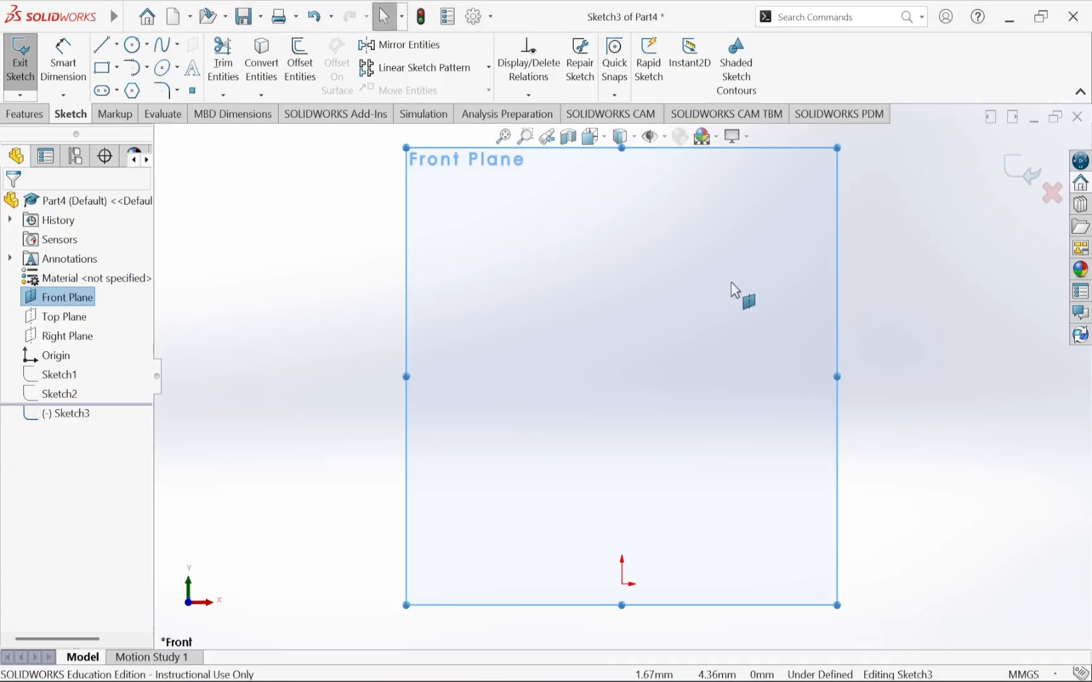
pyautogui.click(1017, 160)
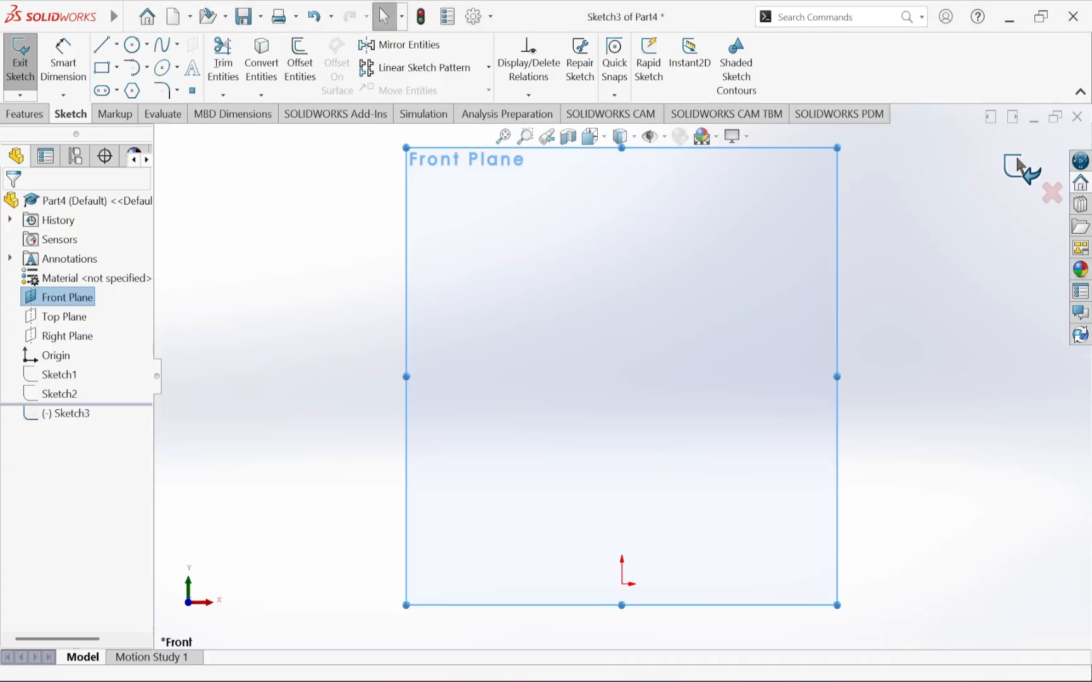
# Edit Sketch2 to trim the bottom line between the two legs of the arch, and close the sketch.
pyautogui.click(78, 391)
pyautogui.click(84, 339)
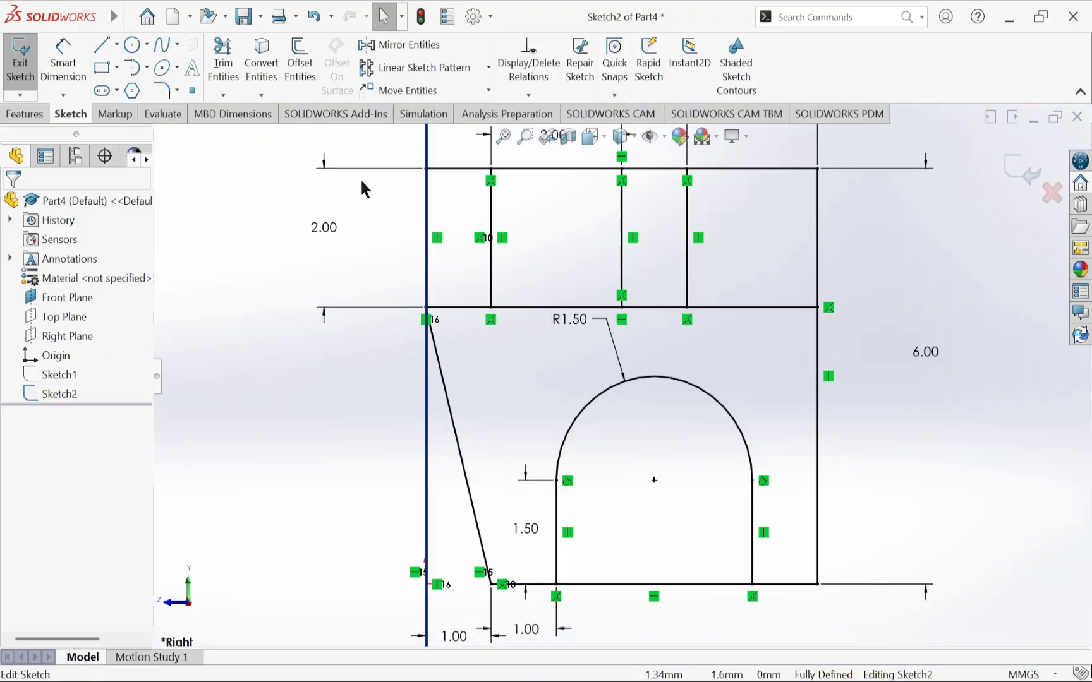
pyautogui.click(228, 73)
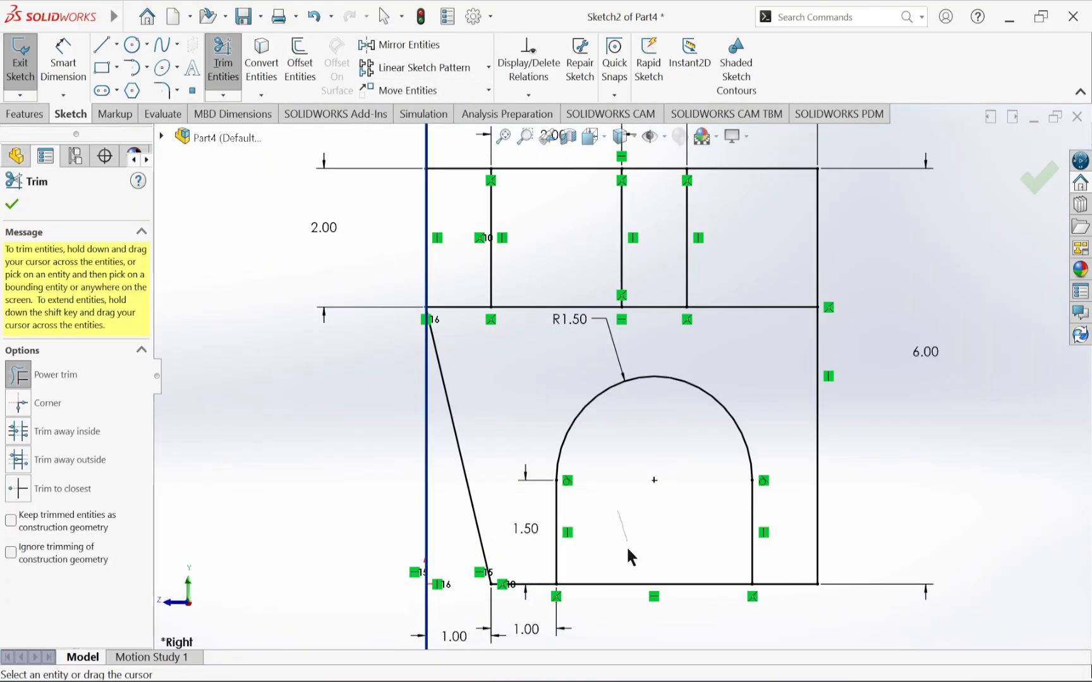
pyautogui.moveTo(626, 545); pyautogui.dragTo(640, 620)
pyautogui.press('f')
pyautogui.press('Escape')
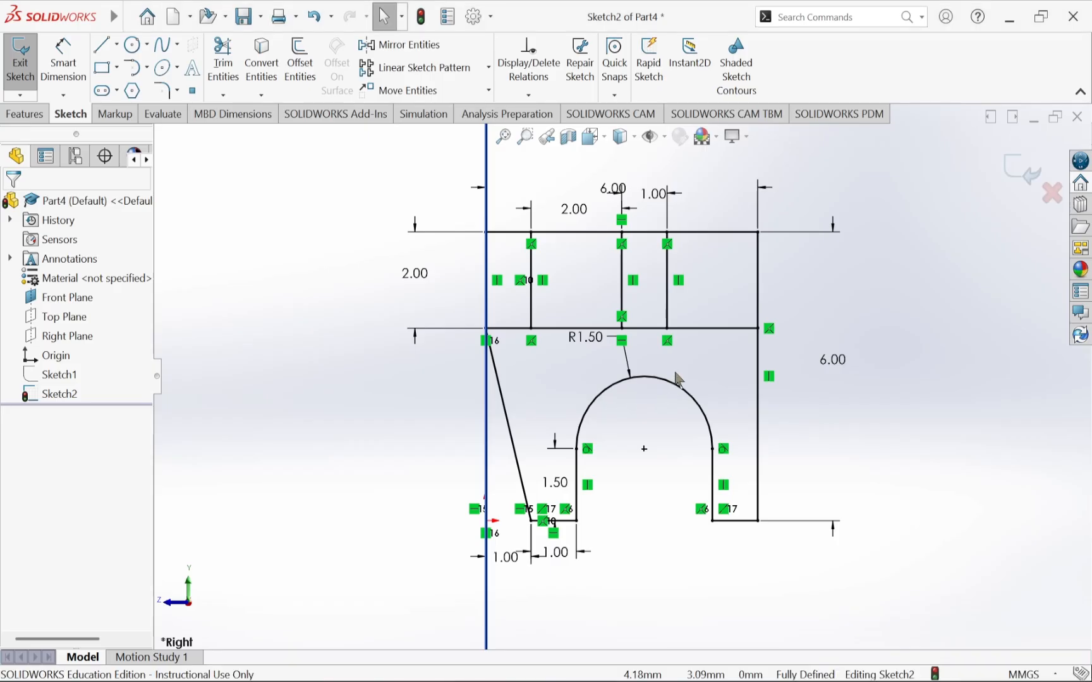
pyautogui.scroll(3, 518, 434)
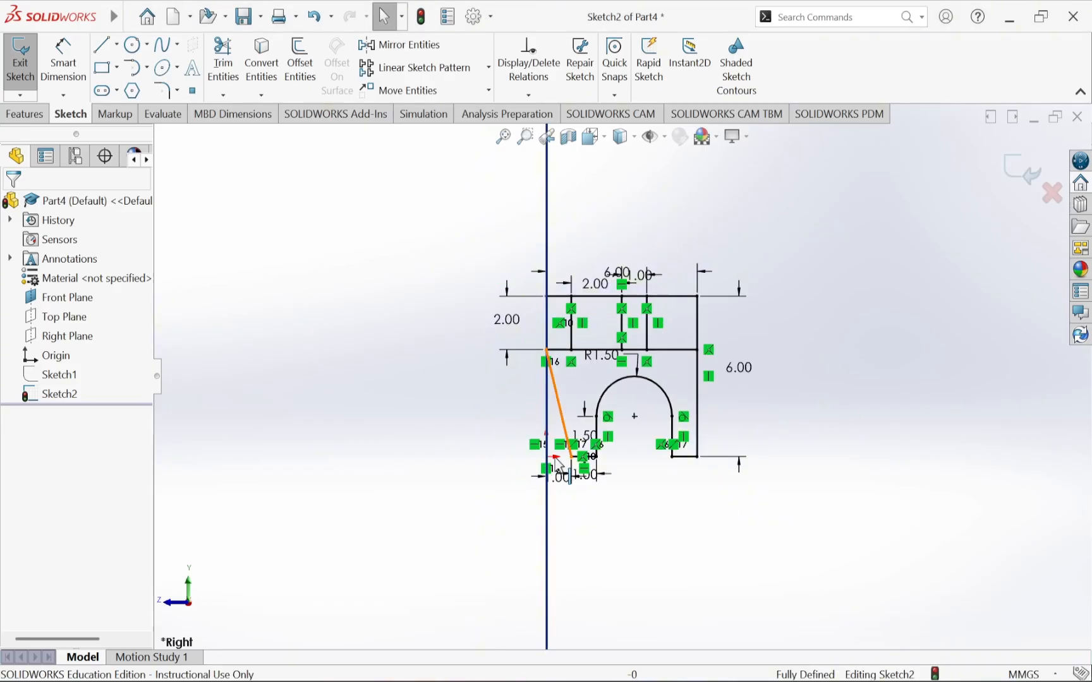
pyautogui.click(1012, 169)
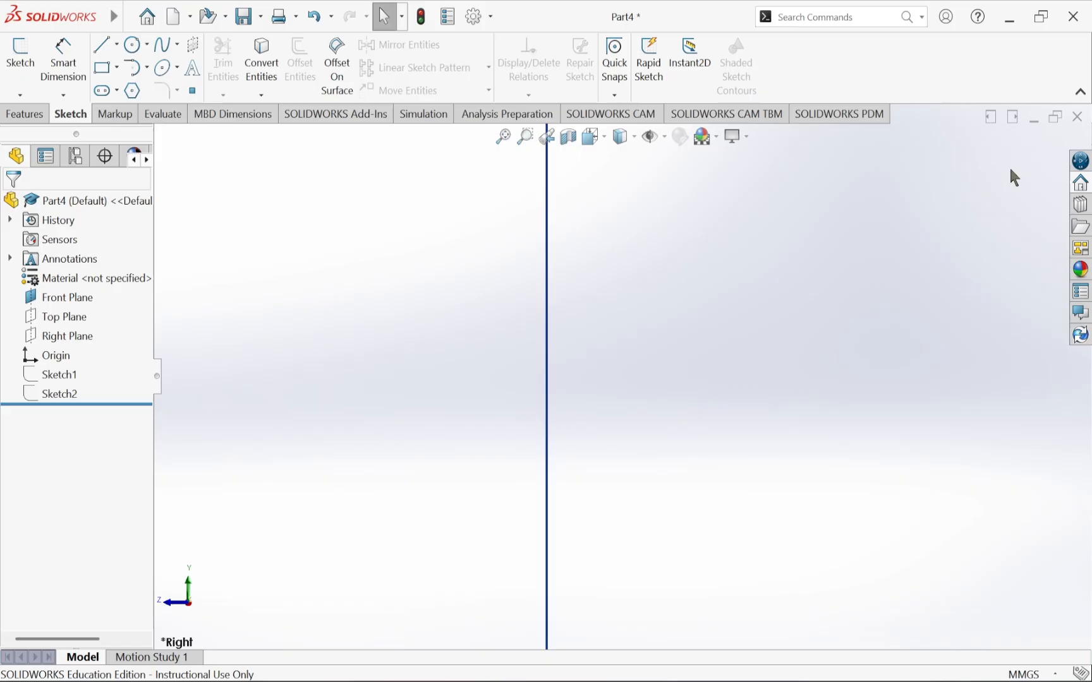
# Start a sketch on the Front Plane and draw a corner rectangle from the origin, about 79 mm wide.
pyautogui.click(63, 298)
pyautogui.click(85, 284)
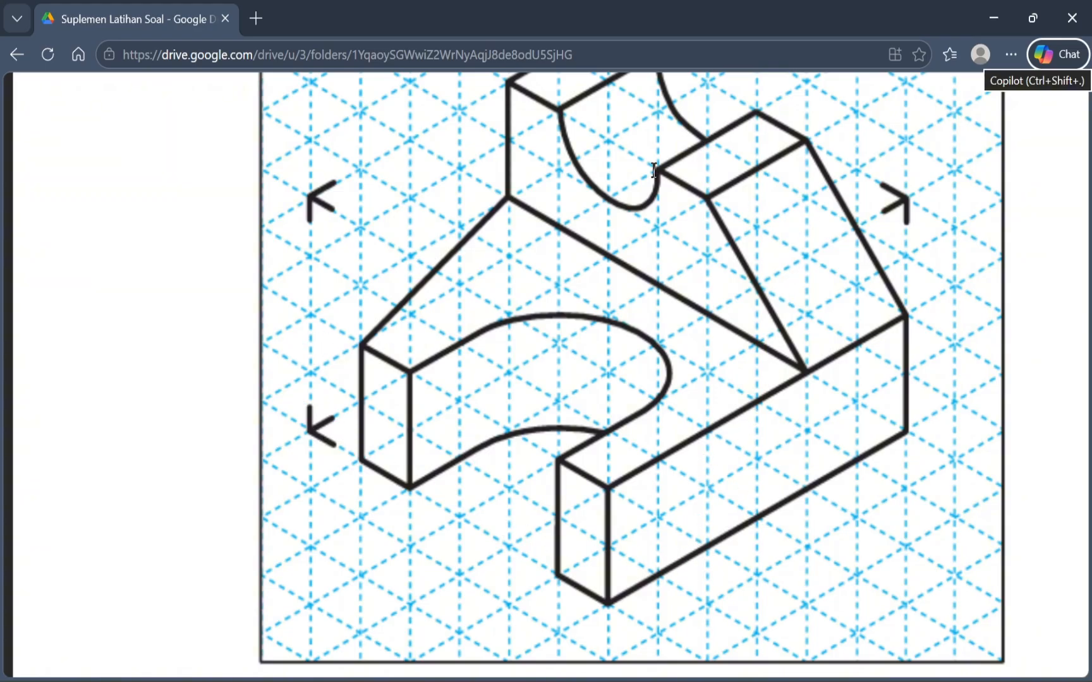
pyautogui.hotkey('alt', 'Tab')
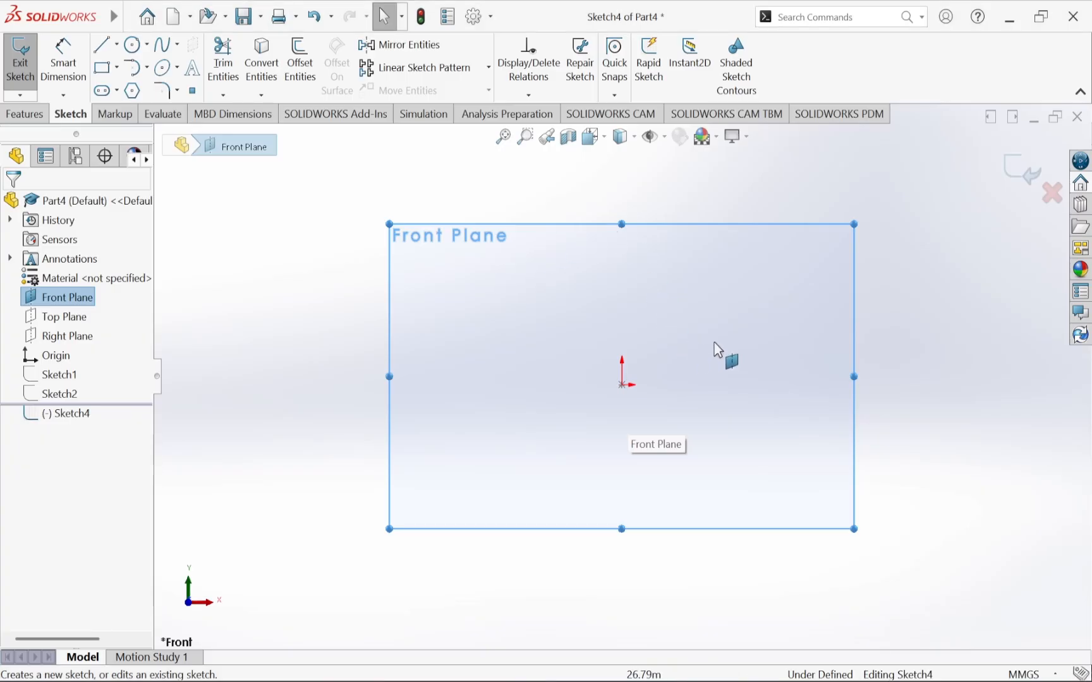
pyautogui.click(105, 68)
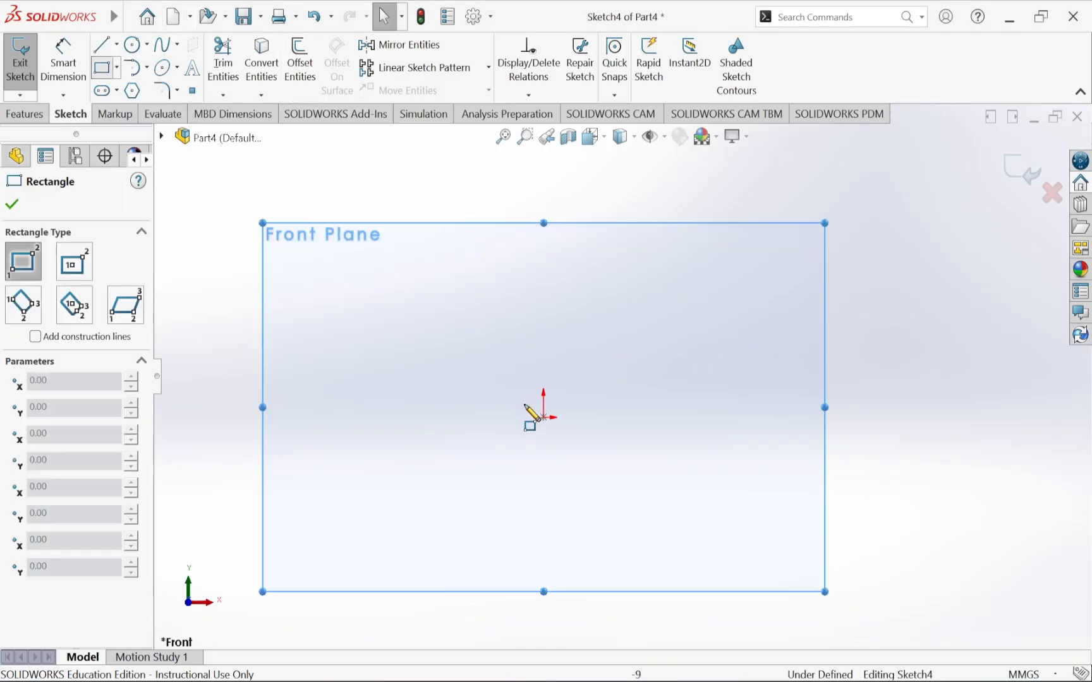
pyautogui.click(543, 417)
pyautogui.click(793, 256)
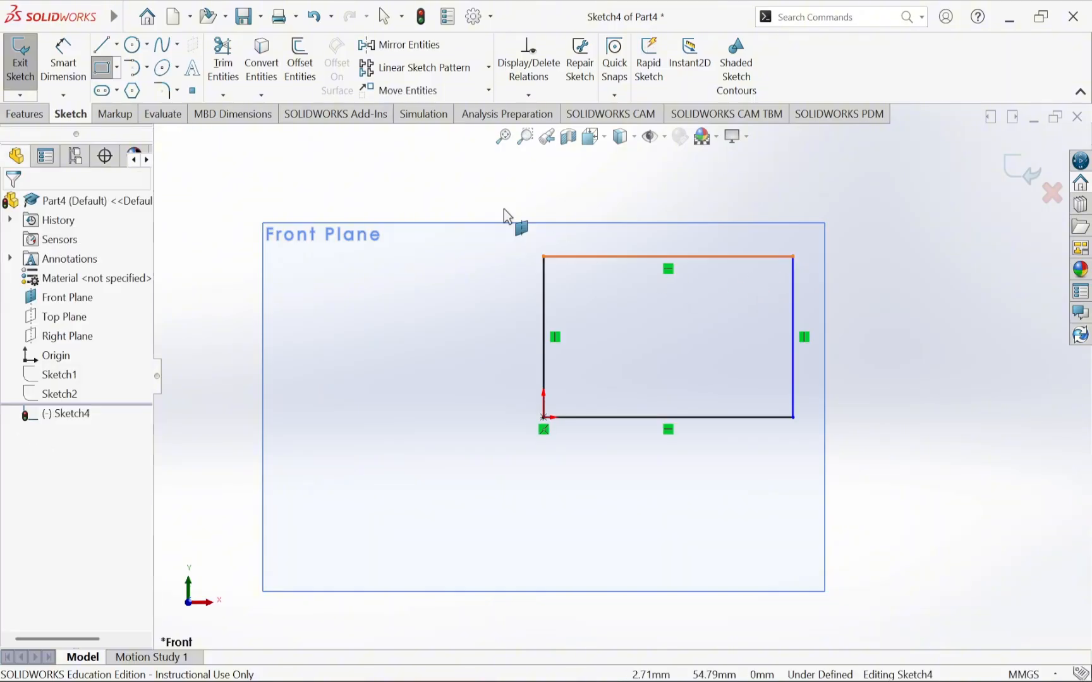
# Draw a horizontal line about 79 mm long between the midpoints of the rectangle's left and right sides.
pyautogui.click(103, 44)
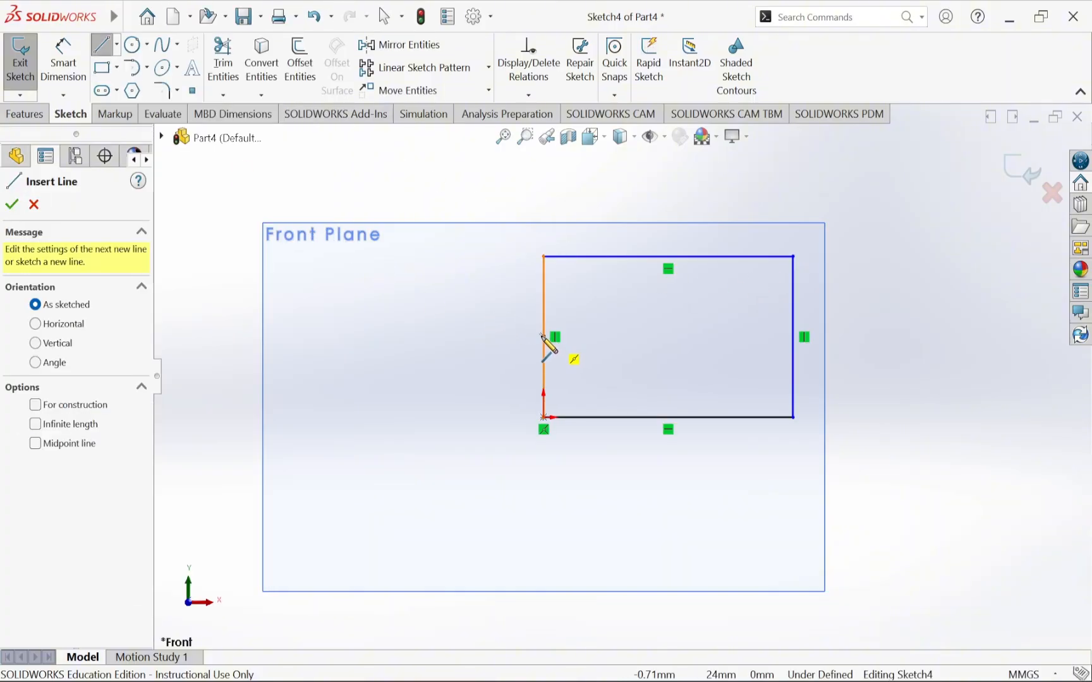
pyautogui.scroll(-3, 542, 335)
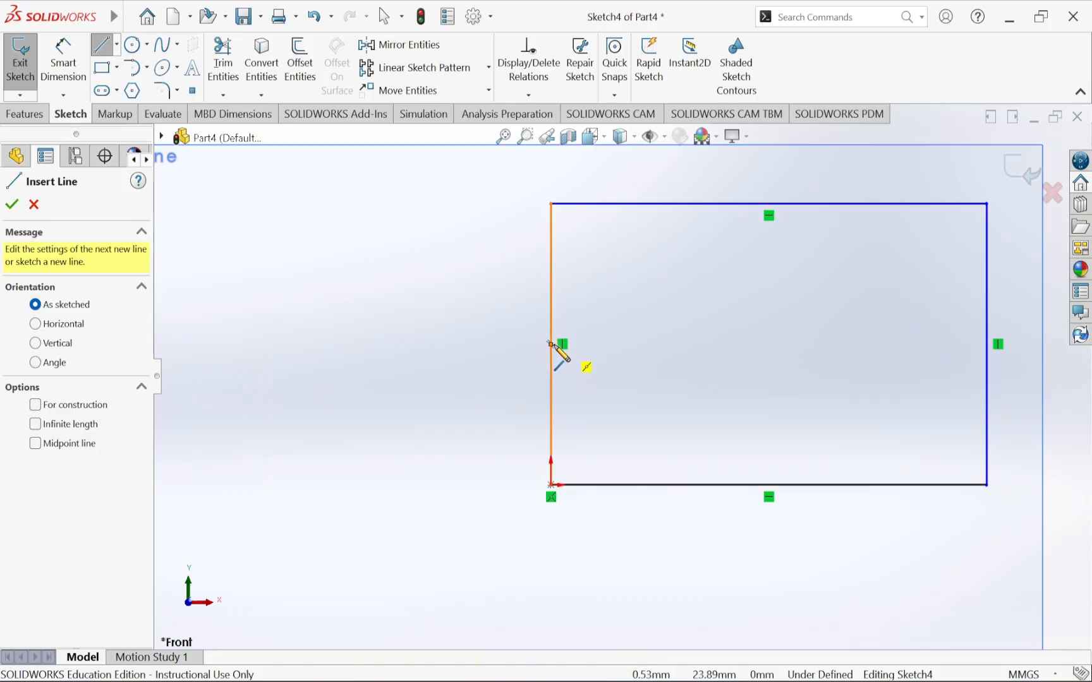
pyautogui.click(550, 344)
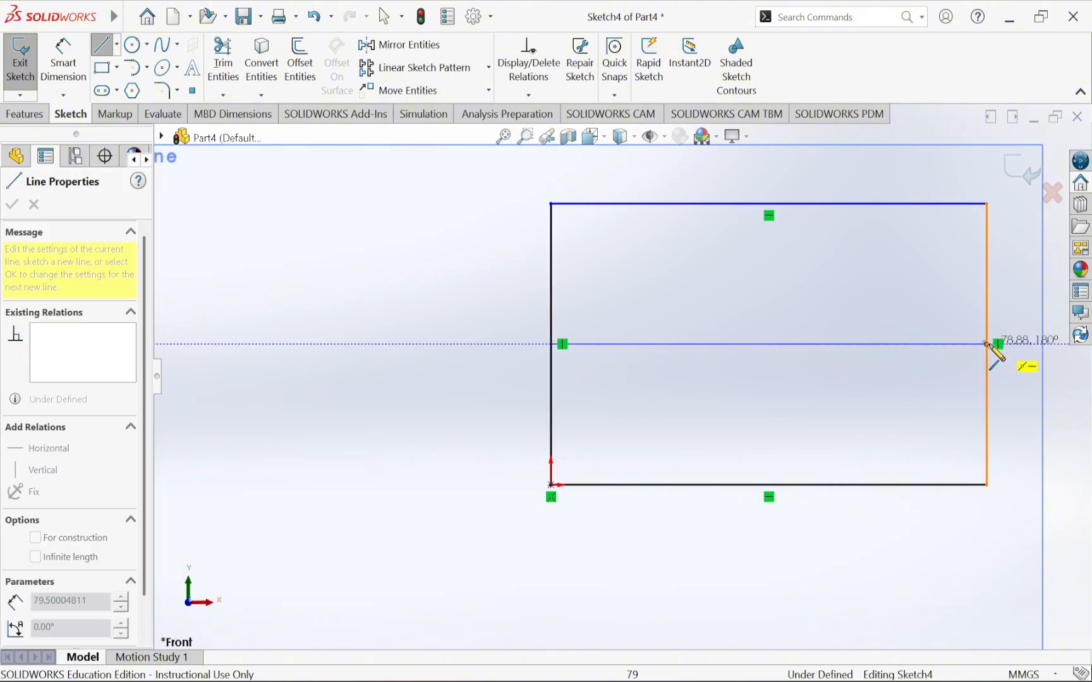
pyautogui.click(986, 345)
pyautogui.press('Escape')
pyautogui.press('Escape')
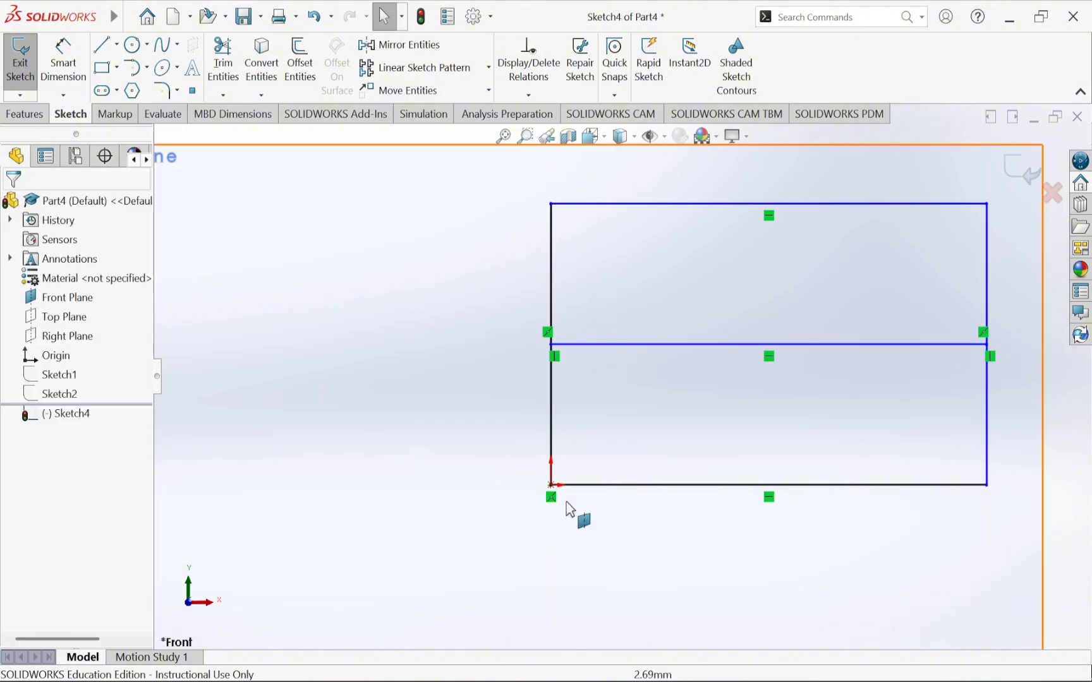
# Compare with the reference drawing and draw a vertical line about 25 mm long near the left side, from the middle line to the bottom edge.
pyautogui.hotkey('alt', 'Tab')
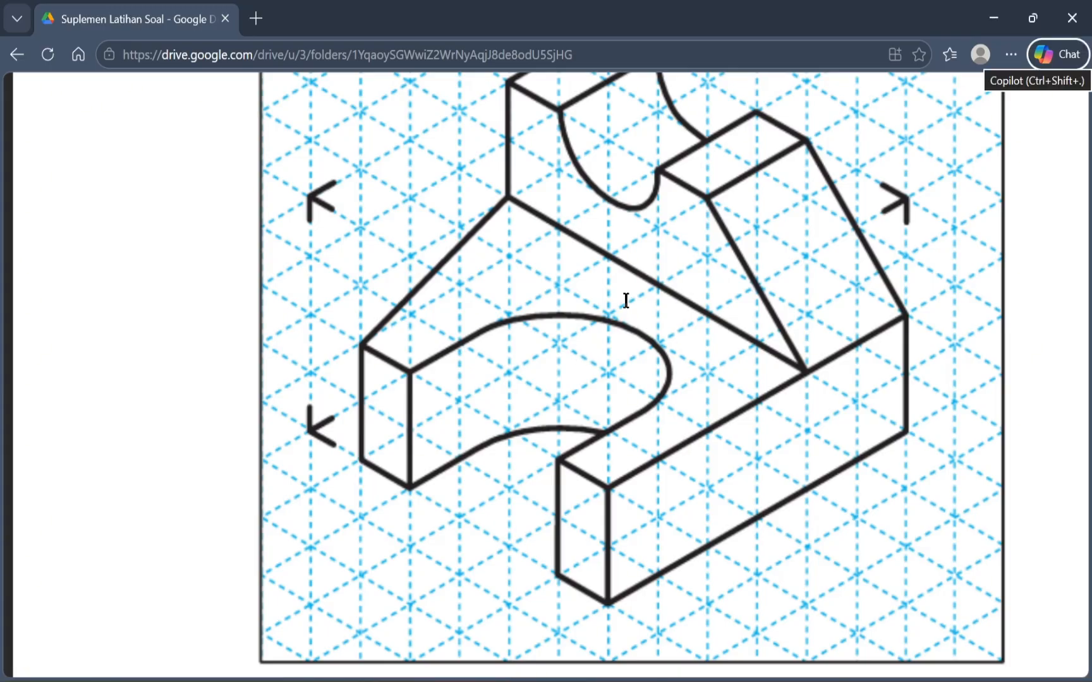
pyautogui.hotkey('alt', 'Tab')
pyautogui.press('l')
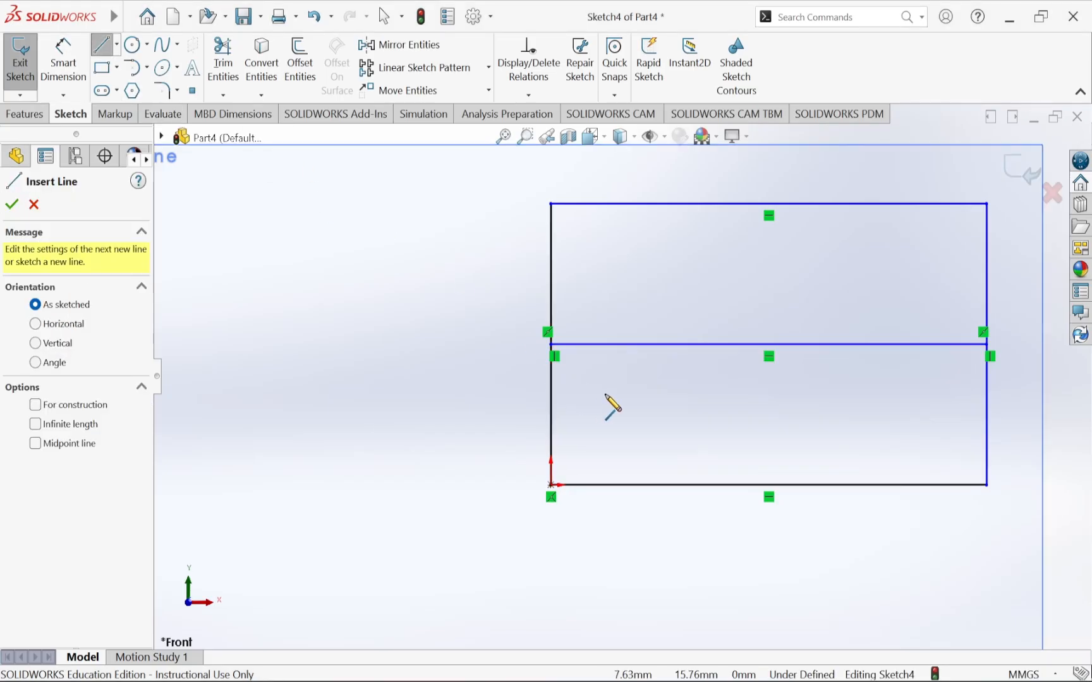
pyautogui.click(629, 345)
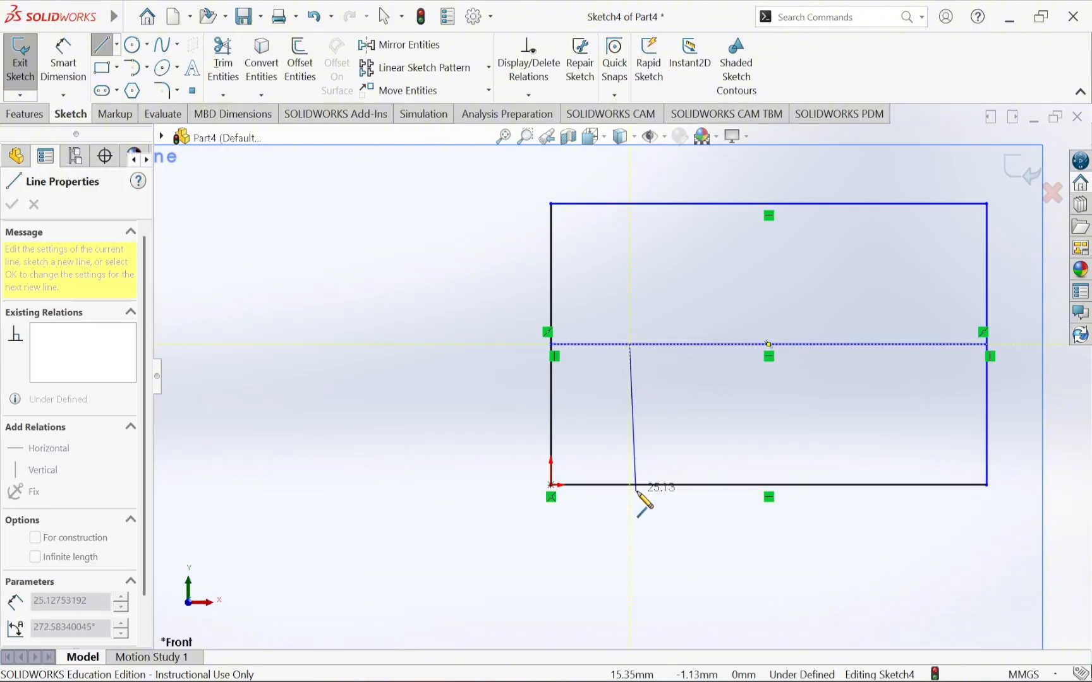
pyautogui.click(629, 485)
pyautogui.press('Escape')
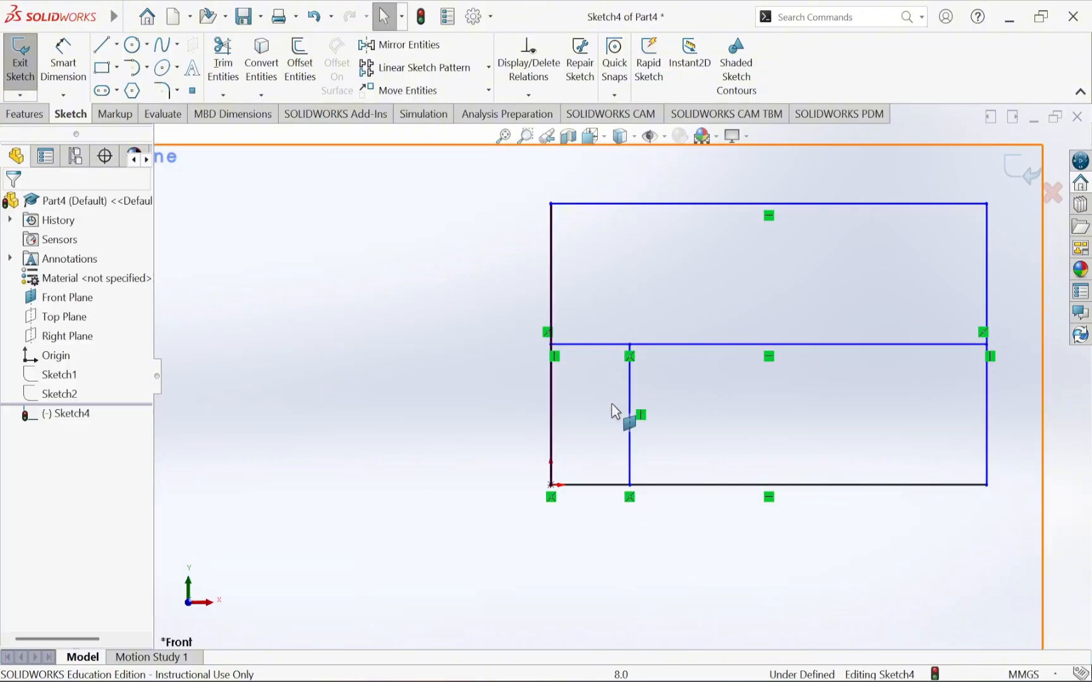
pyautogui.press('z')
pyautogui.hotkey('alt', 'Tab')
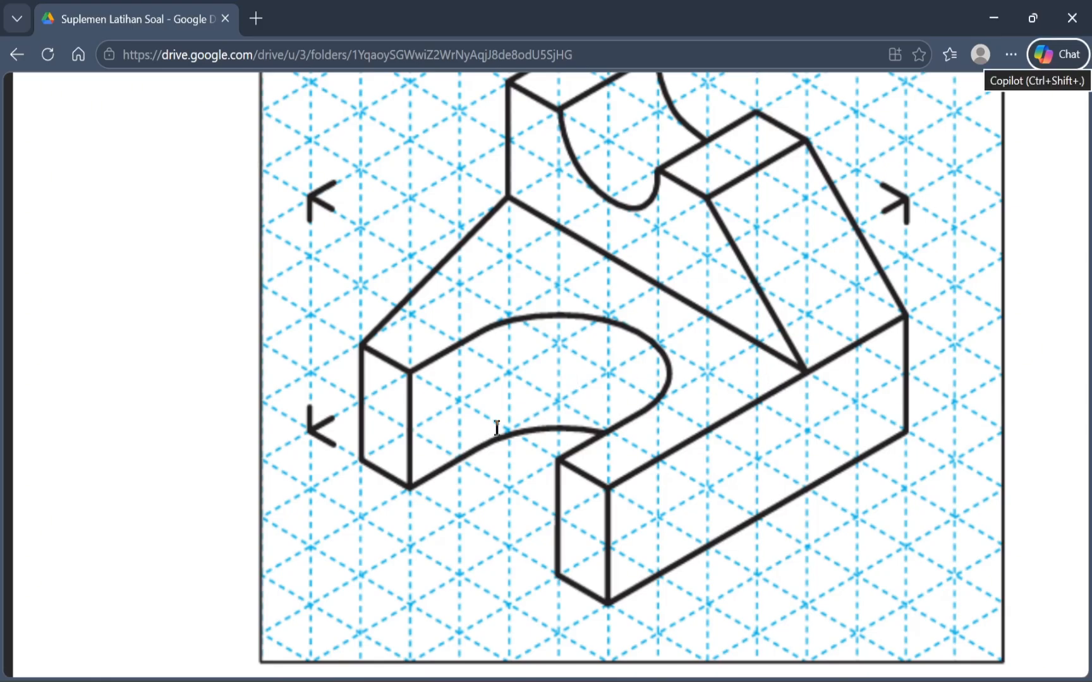
# Draw a second vertical line from the middle line to the bottom edge, about 20 mm from the rectangle's right side.
pyautogui.hotkey('alt', 'Tab')
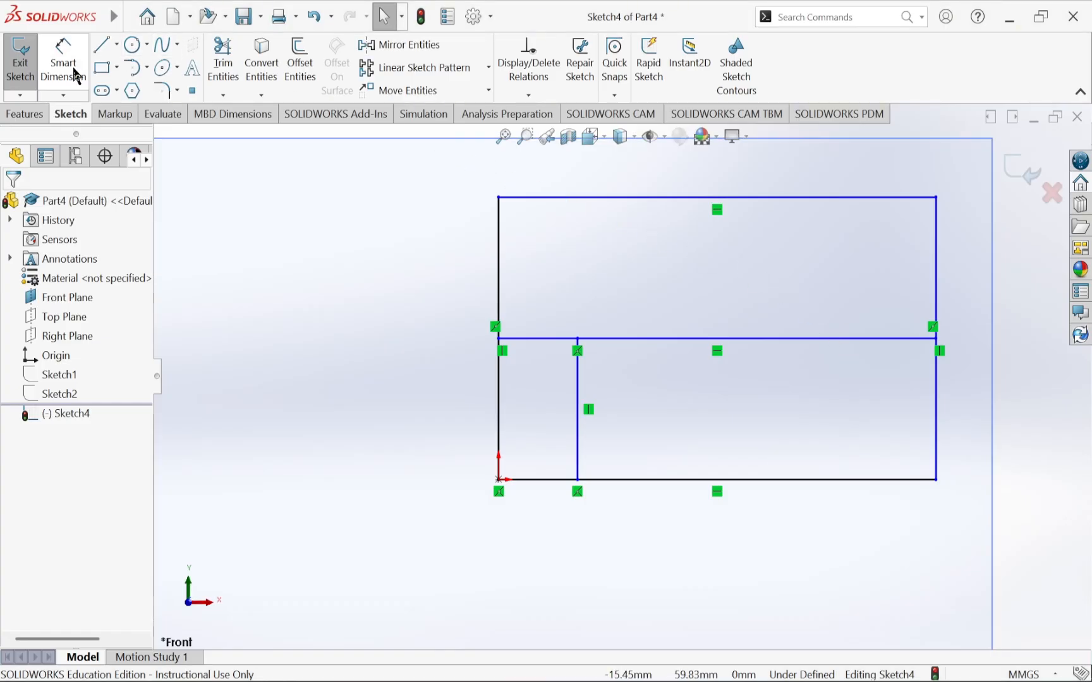
pyautogui.click(103, 44)
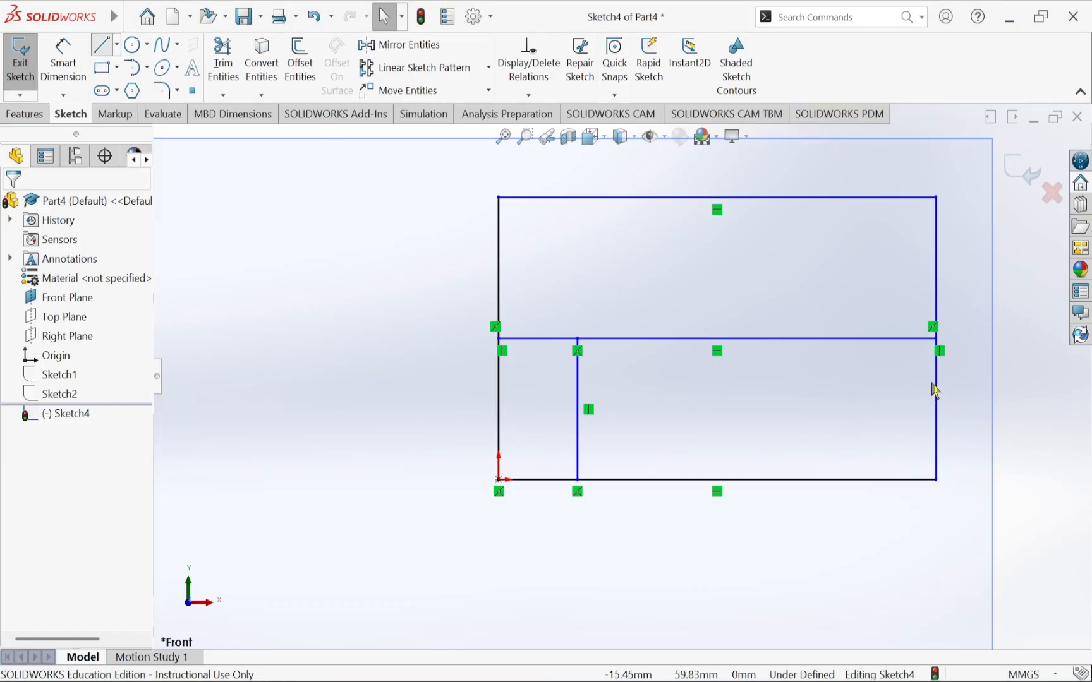
pyautogui.click(825, 340)
pyautogui.click(825, 479)
pyautogui.press('Escape')
pyautogui.scroll(2, 606, 369)
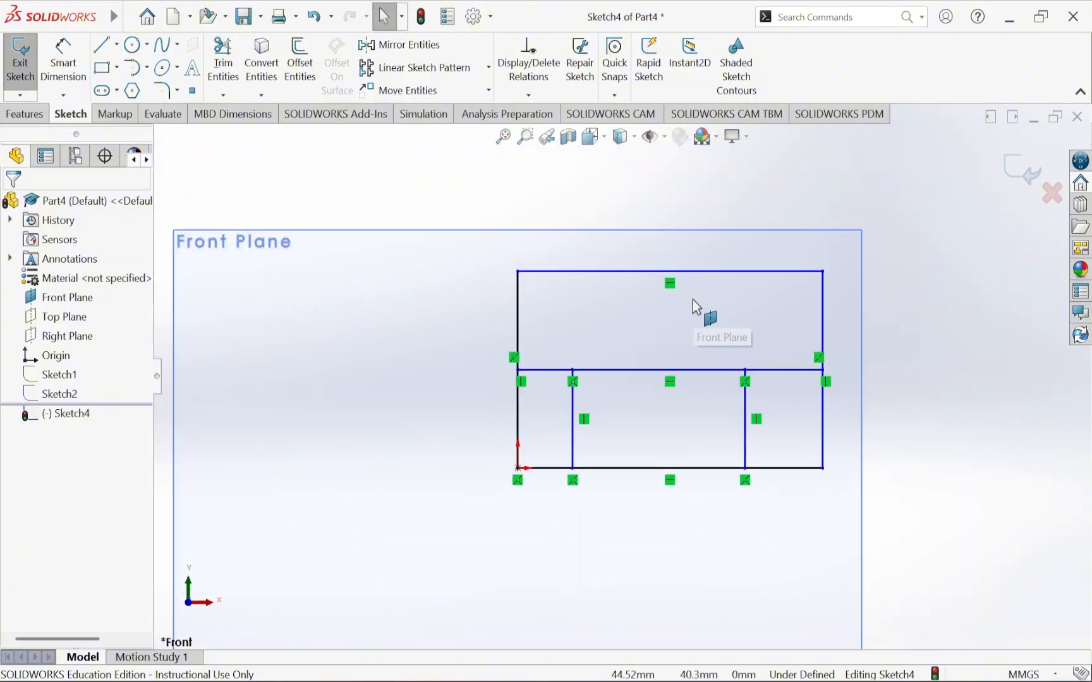
pyautogui.hotkey('alt', 'Tab')
pyautogui.hotkey('alt', 'Tab')
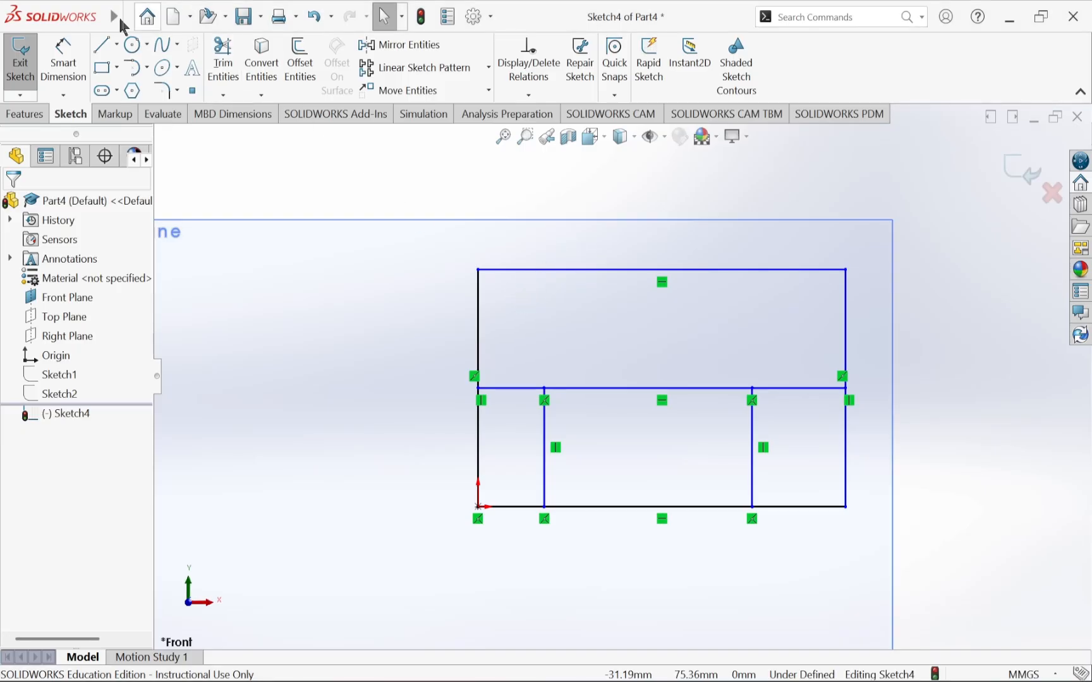
pyautogui.click(146, 67)
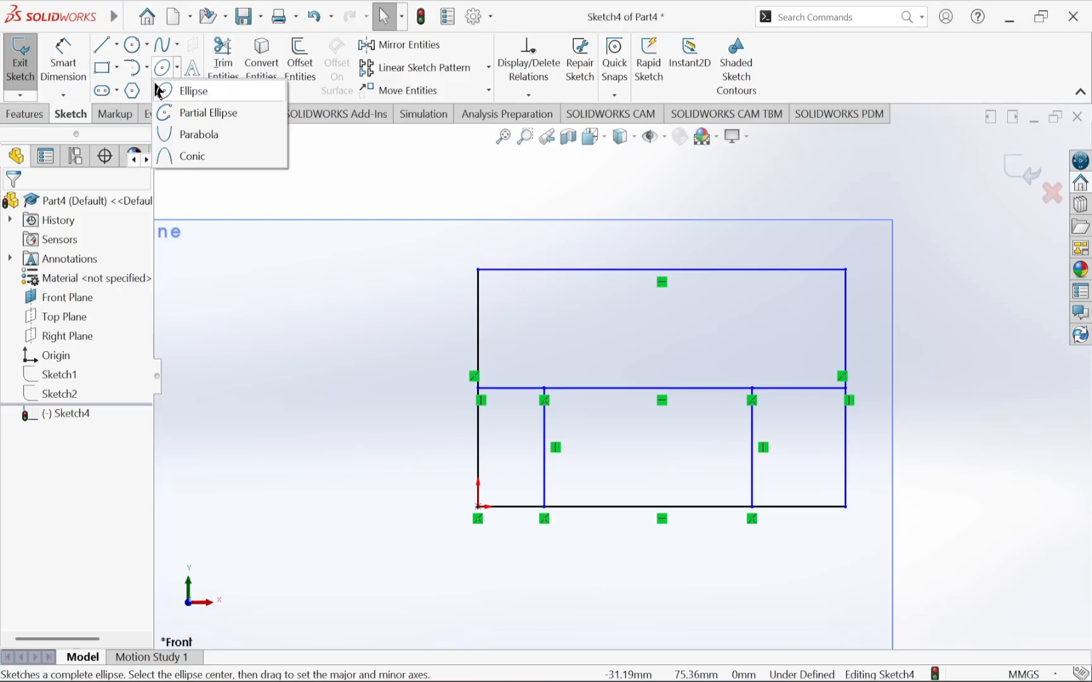
pyautogui.click(150, 68)
pyautogui.click(148, 68)
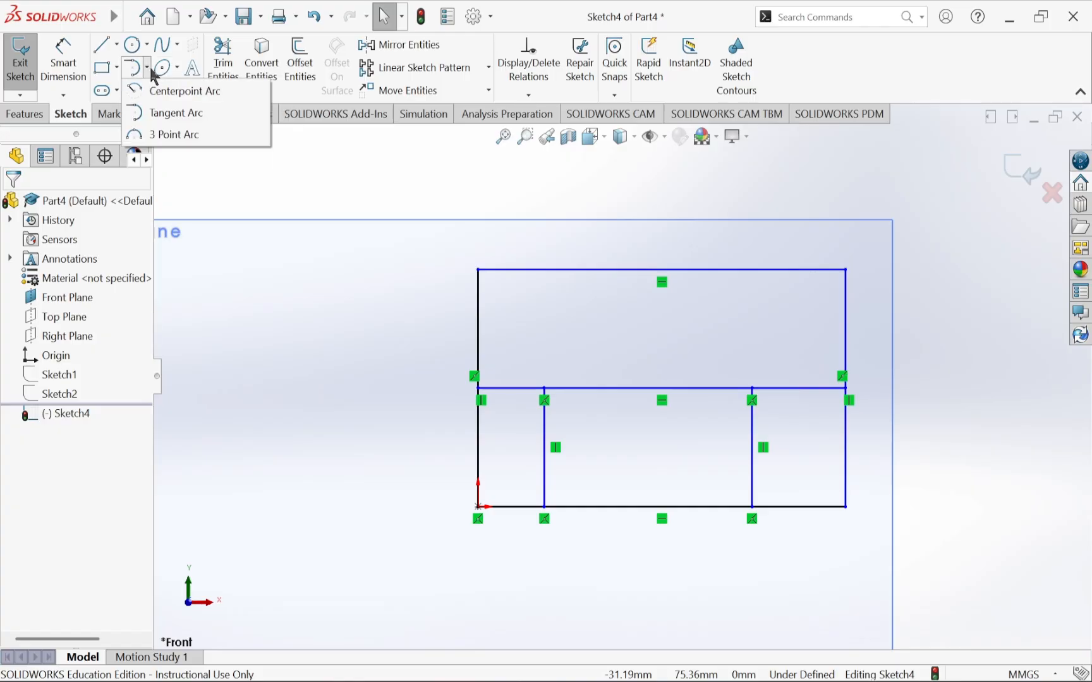
pyautogui.click(149, 110)
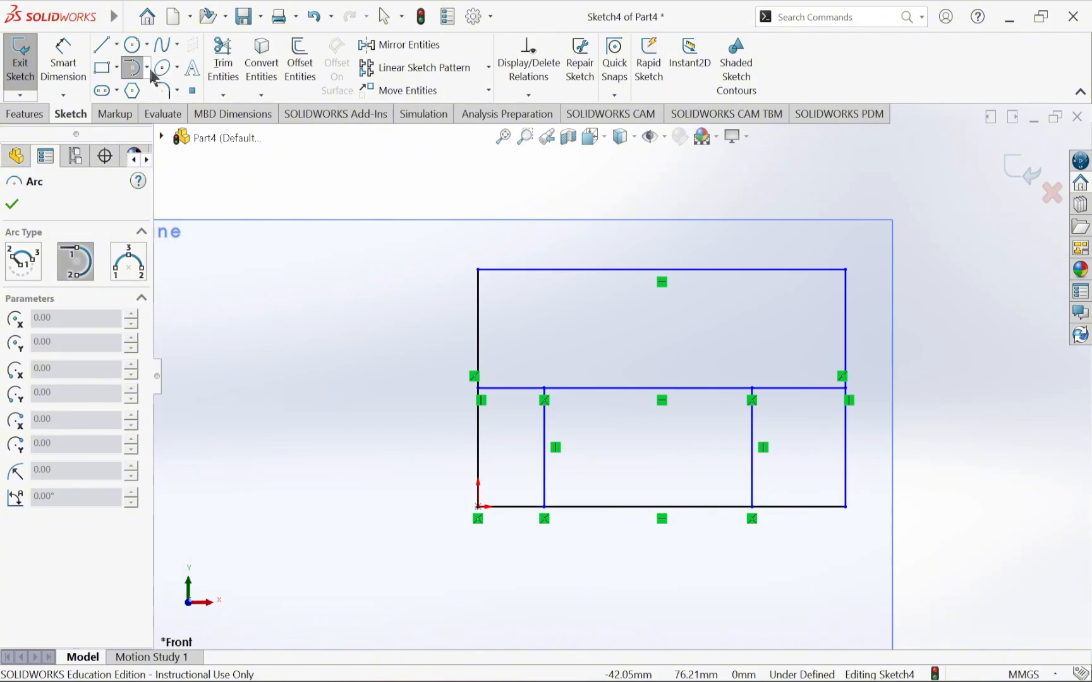
pyautogui.click(542, 271)
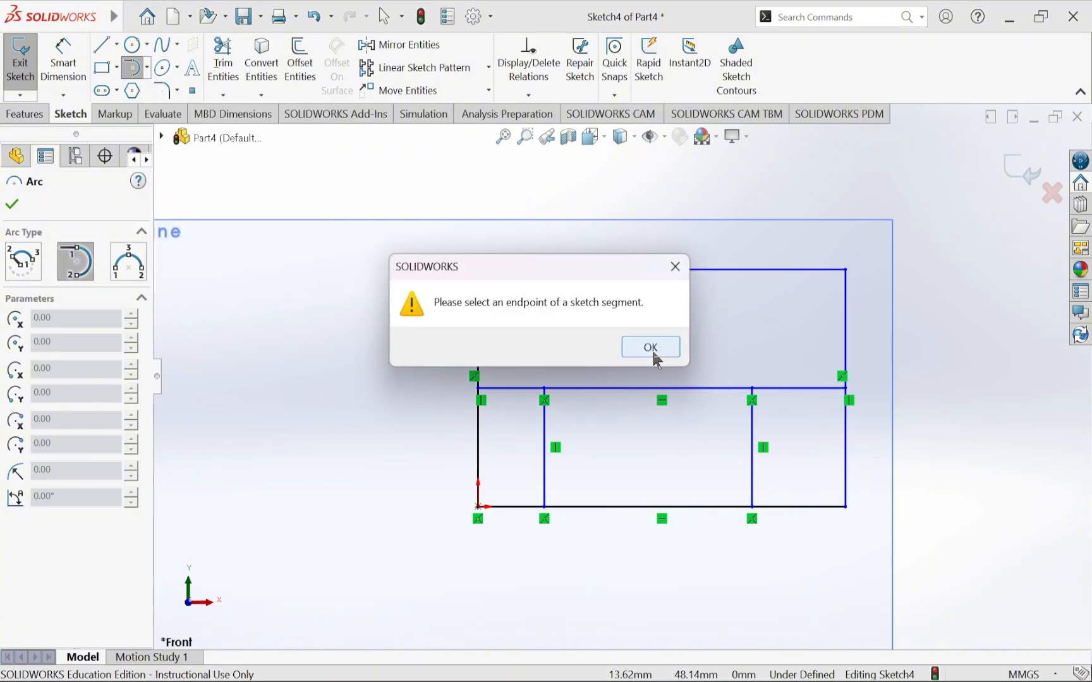
pyautogui.click(650, 347)
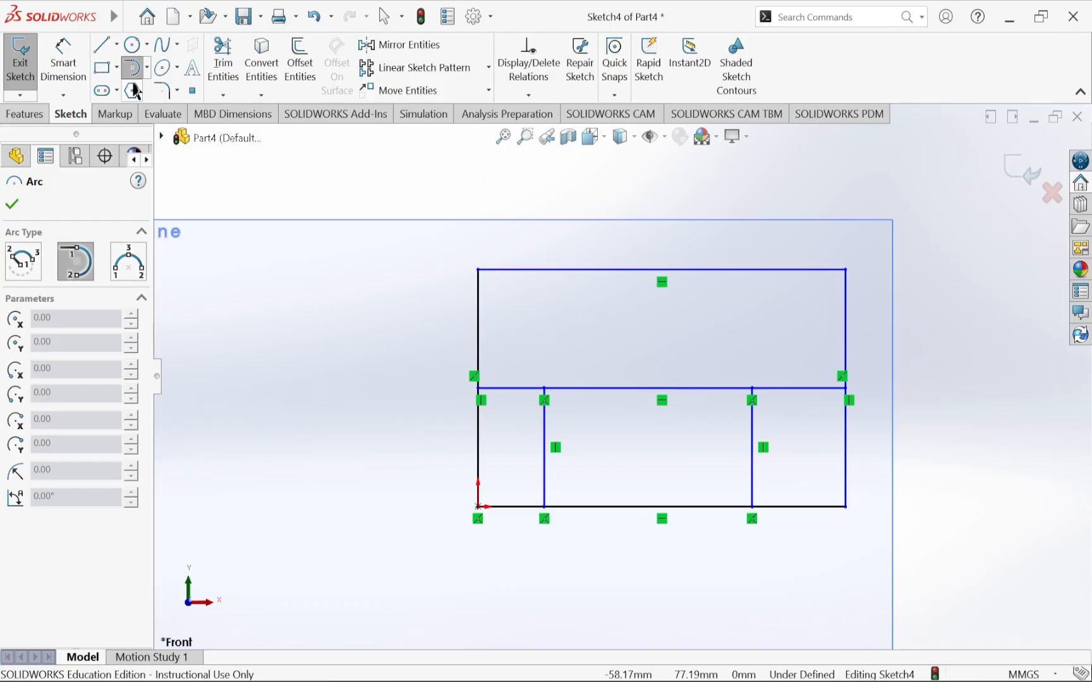
pyautogui.click(146, 67)
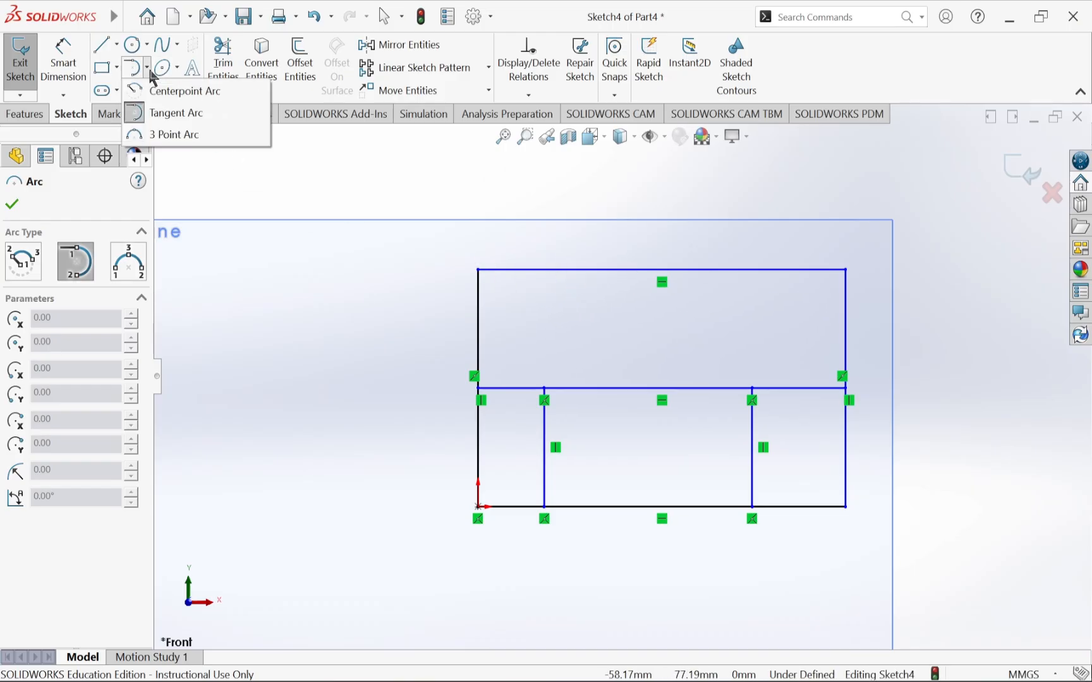
pyautogui.click(153, 135)
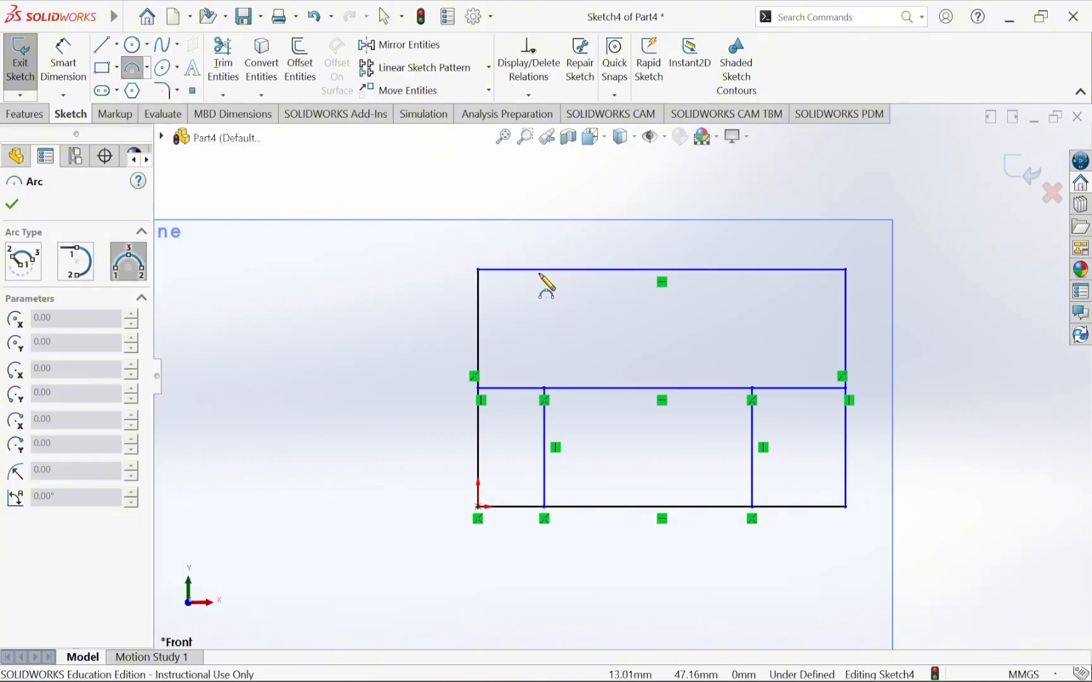
pyautogui.click(545, 270)
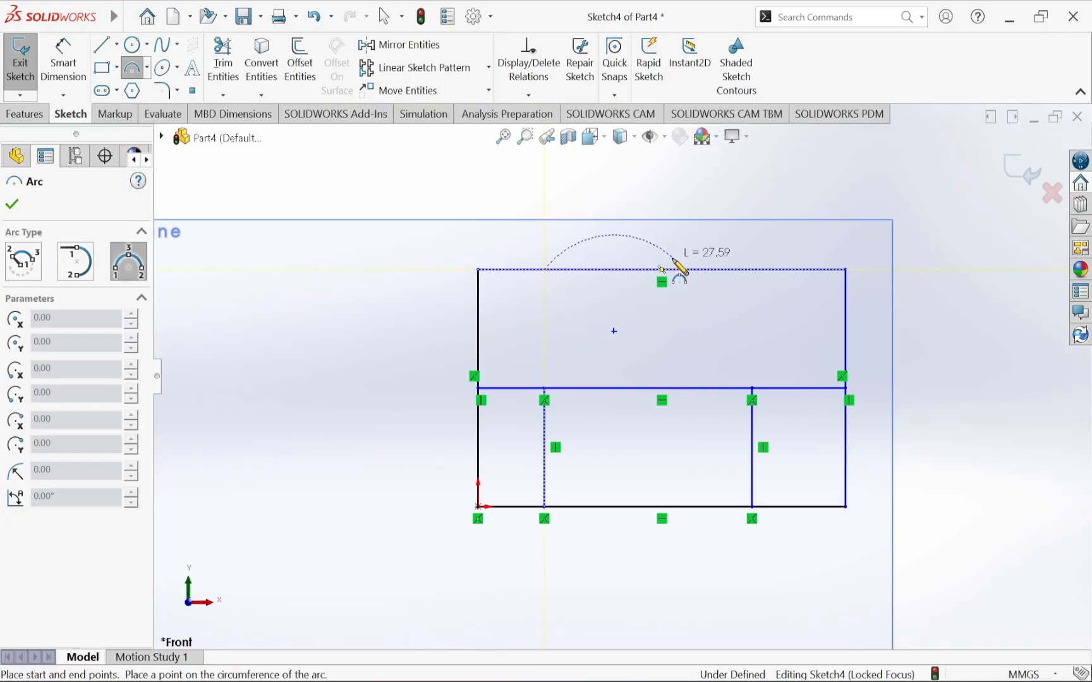
pyautogui.press('Escape')
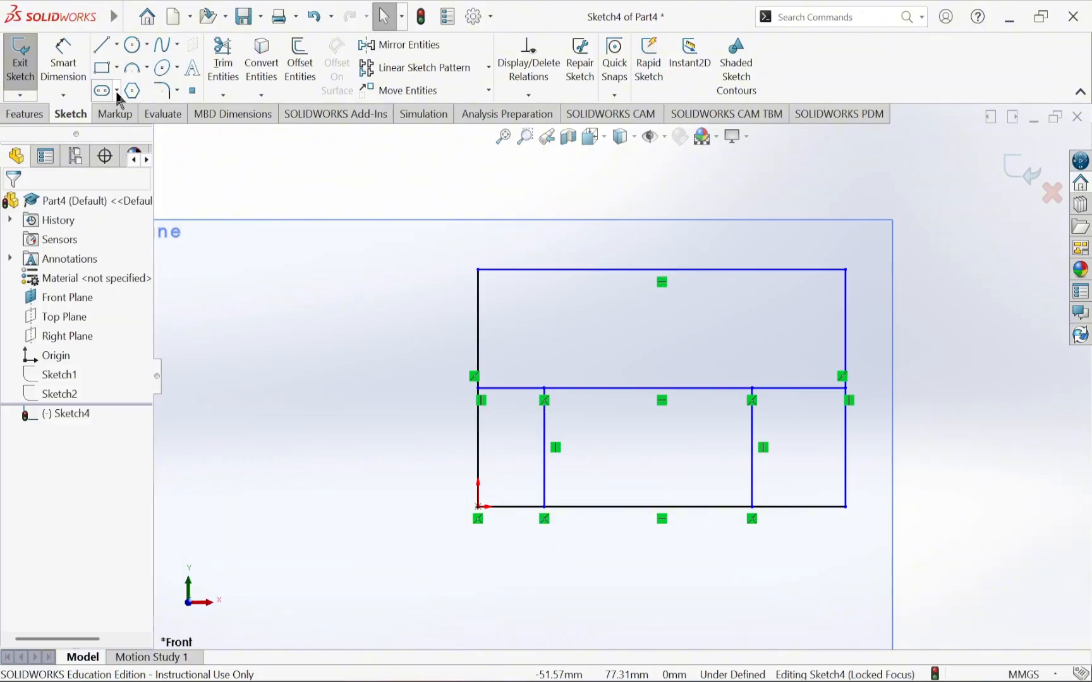
# Draw a downward 180° three-point arc of about 14.22 mm radius on the top edge, starting directly above the left inner vertical line.
pyautogui.click(178, 90)
pyautogui.click(147, 68)
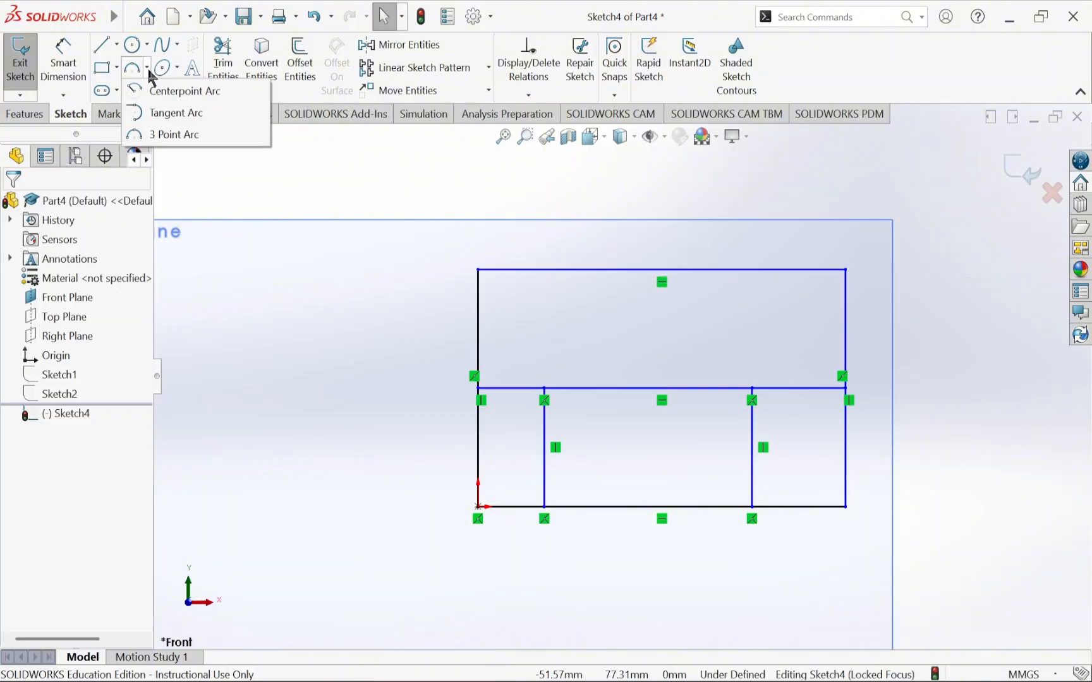
pyautogui.click(158, 134)
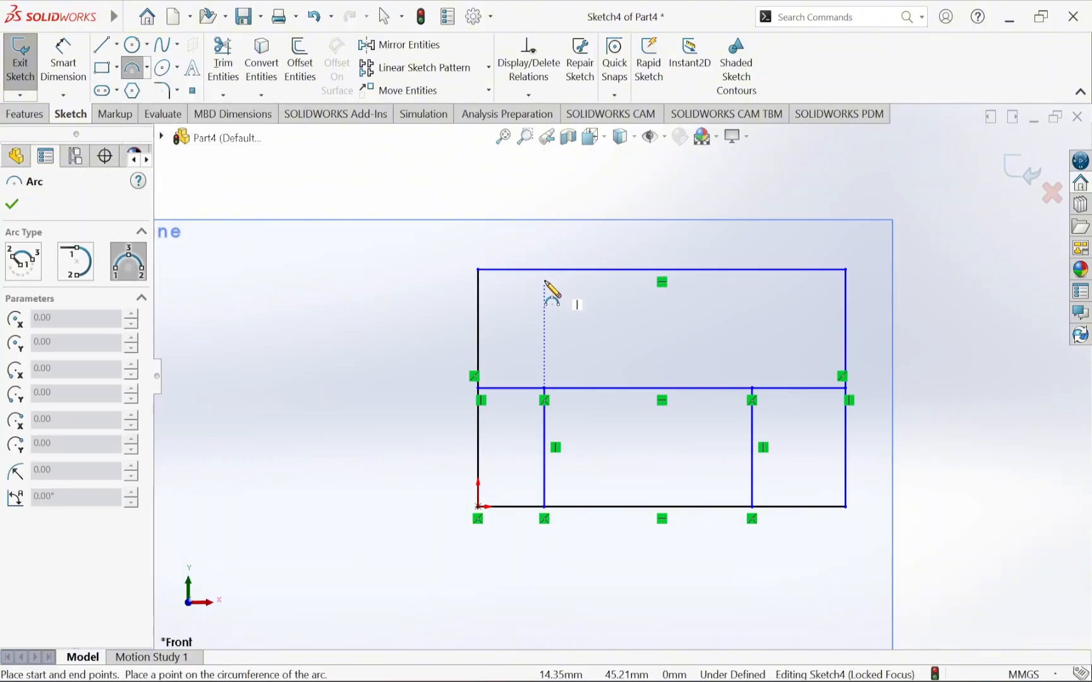
pyautogui.click(545, 270)
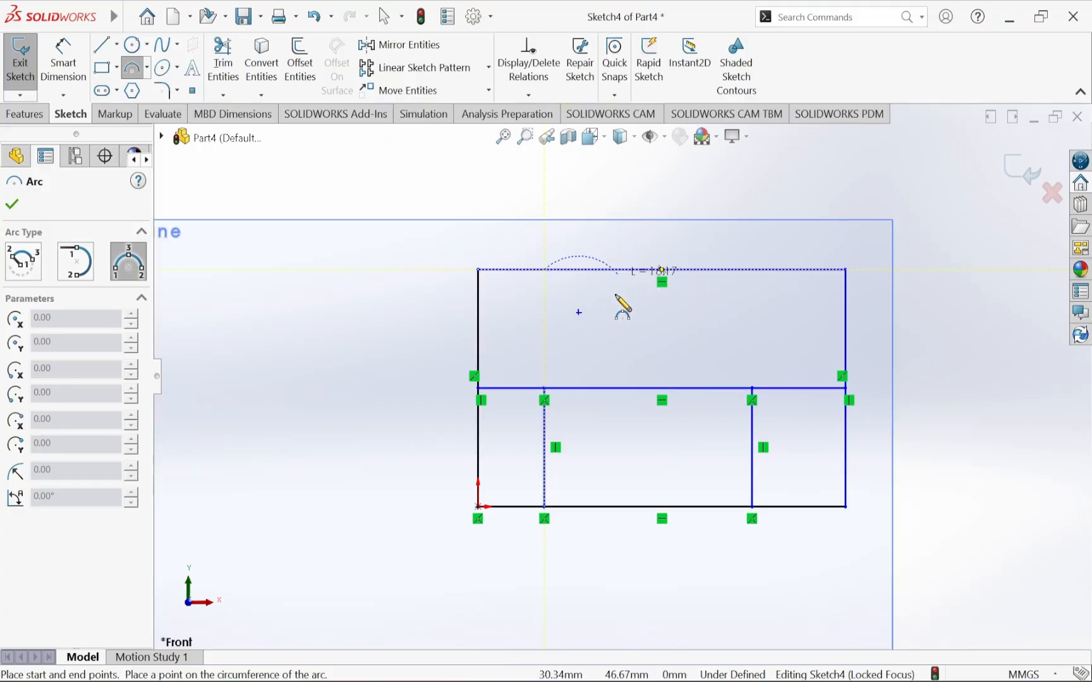
pyautogui.hotkey('alt', 'Tab')
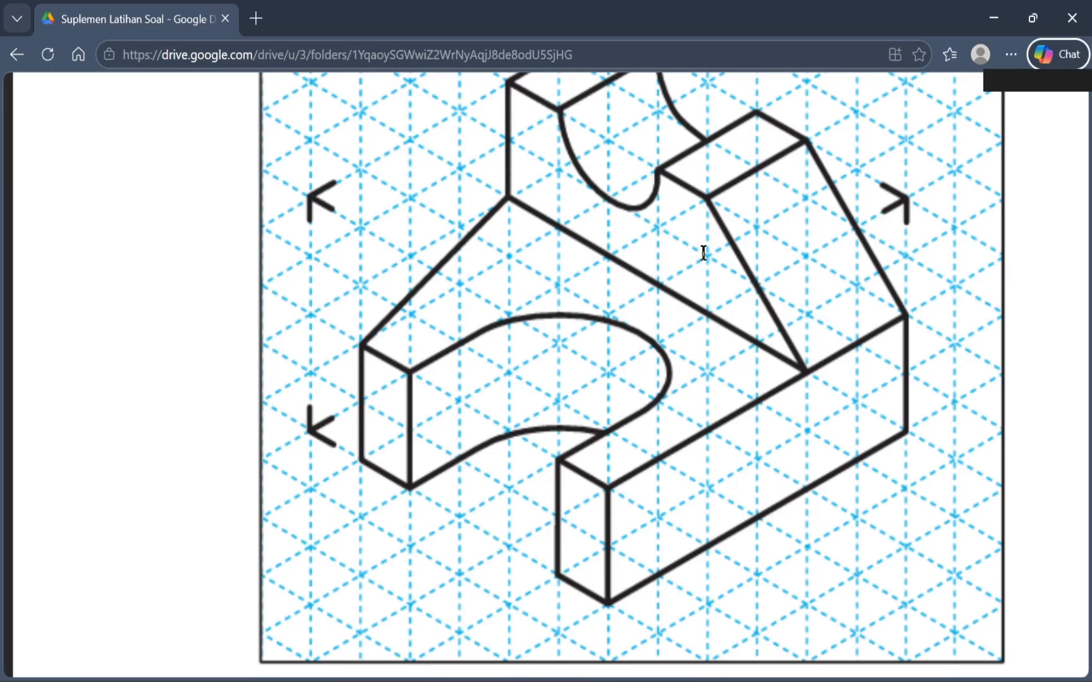
pyautogui.hotkey('alt', 'Tab')
pyautogui.click(677, 270)
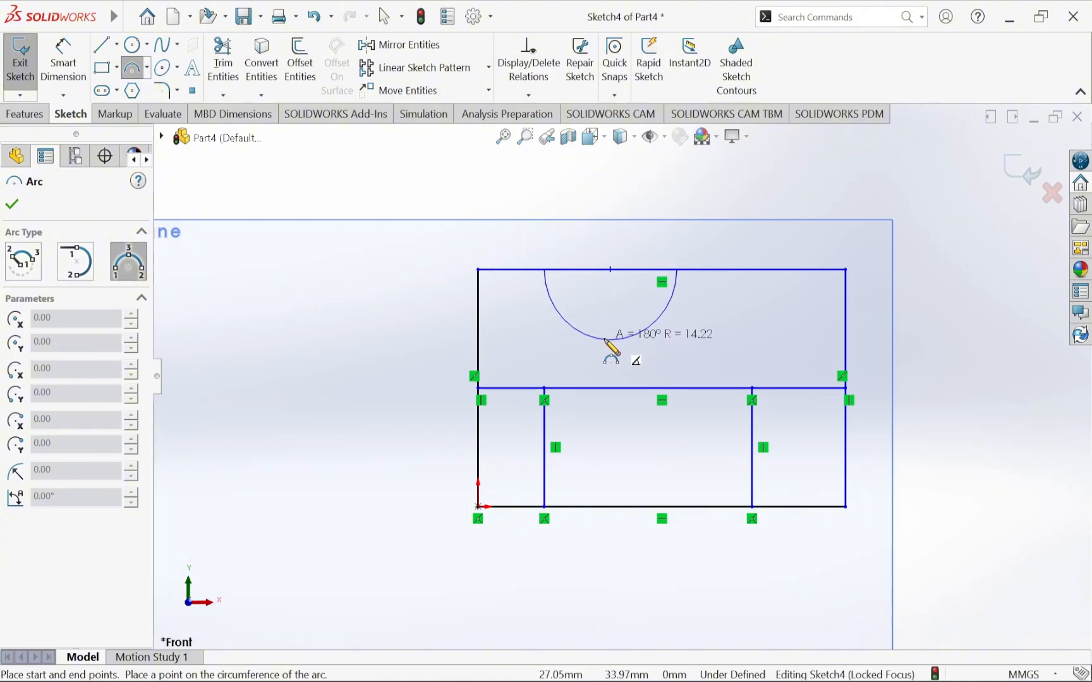
pyautogui.click(605, 341)
pyautogui.press('Escape')
pyautogui.scroll(-2, 686, 302)
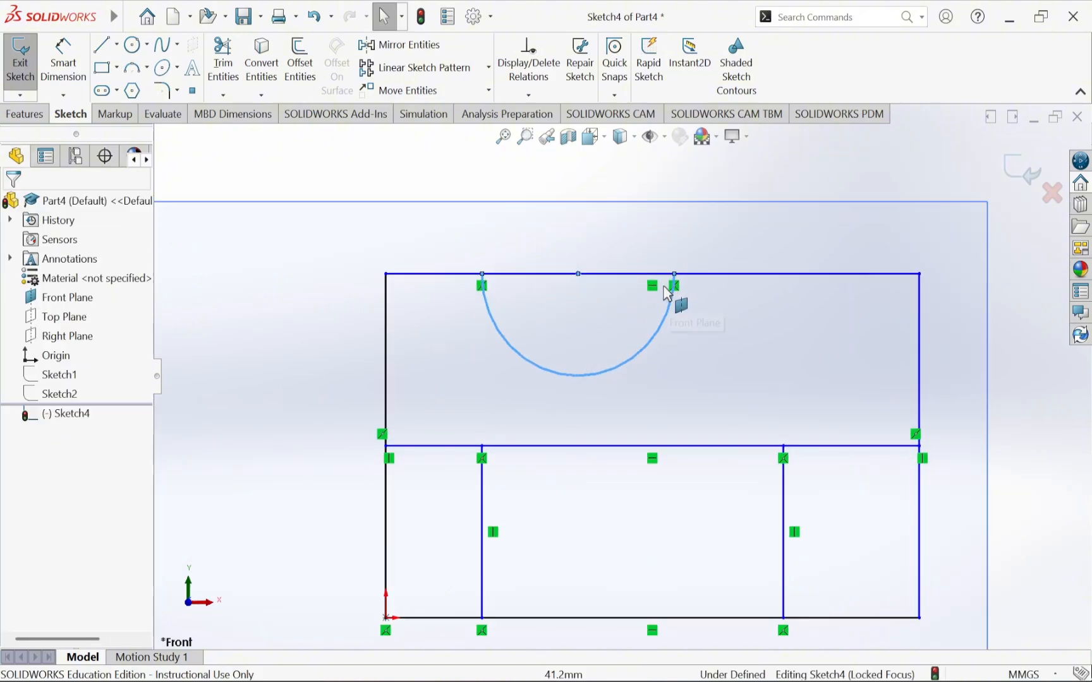
# Check the reference drawing and draw a slanted line about 35 mm long from the top edge to the middle line's right end.
pyautogui.hotkey('alt', 'Tab')
pyautogui.hotkey('alt', 'Tab')
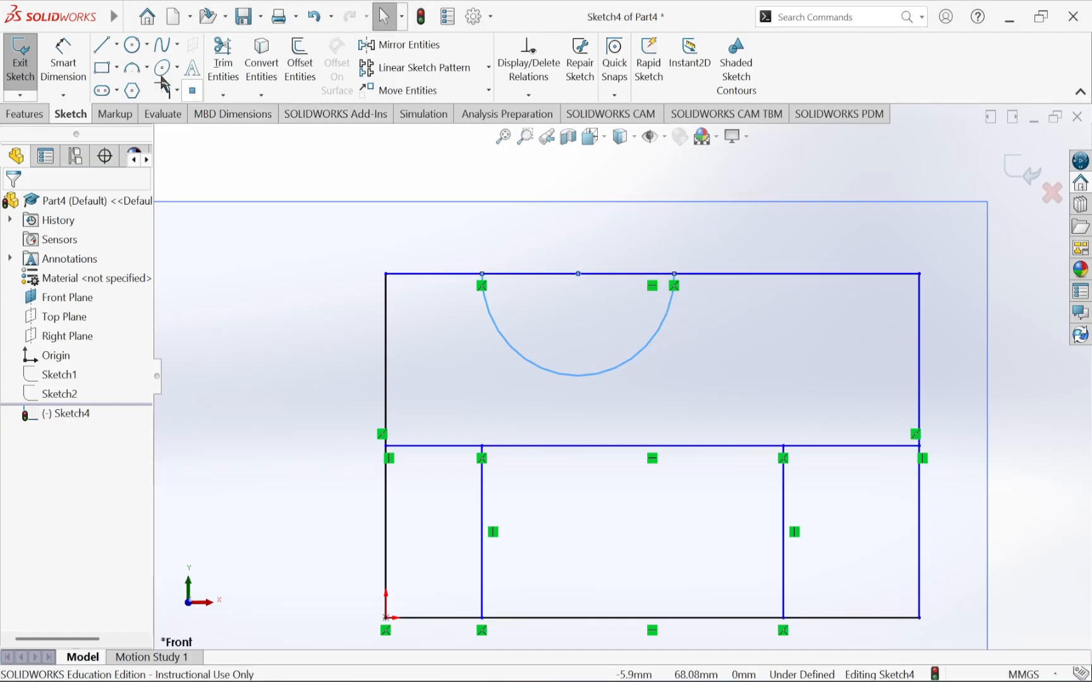
pyautogui.click(103, 45)
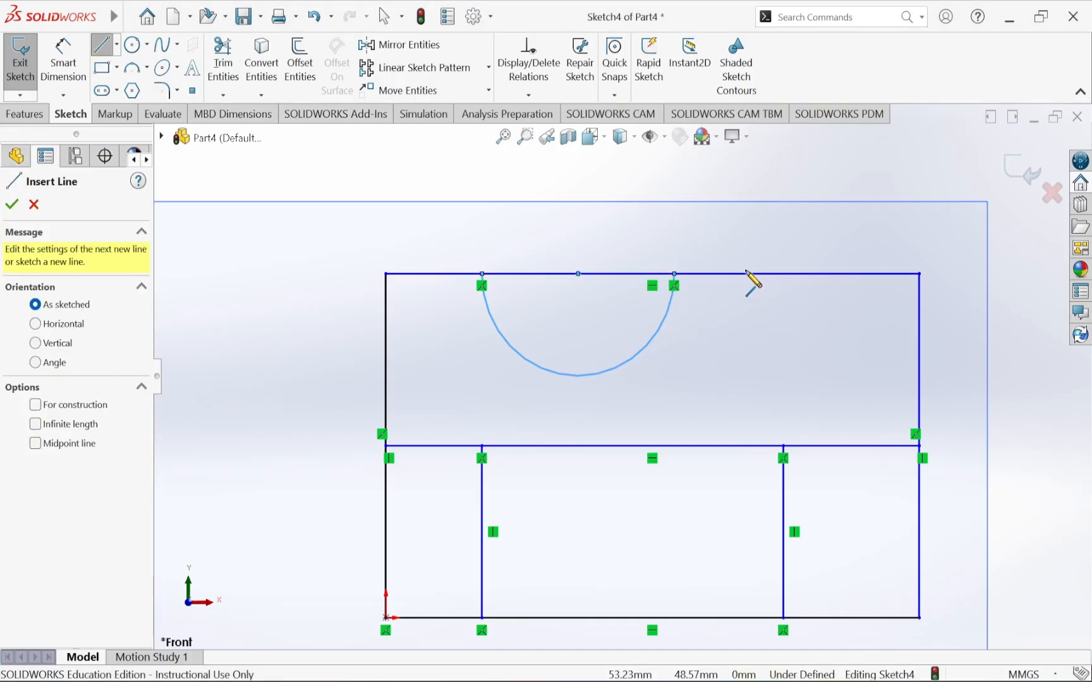
pyautogui.moveTo(746, 273); pyautogui.dragTo(920, 445)
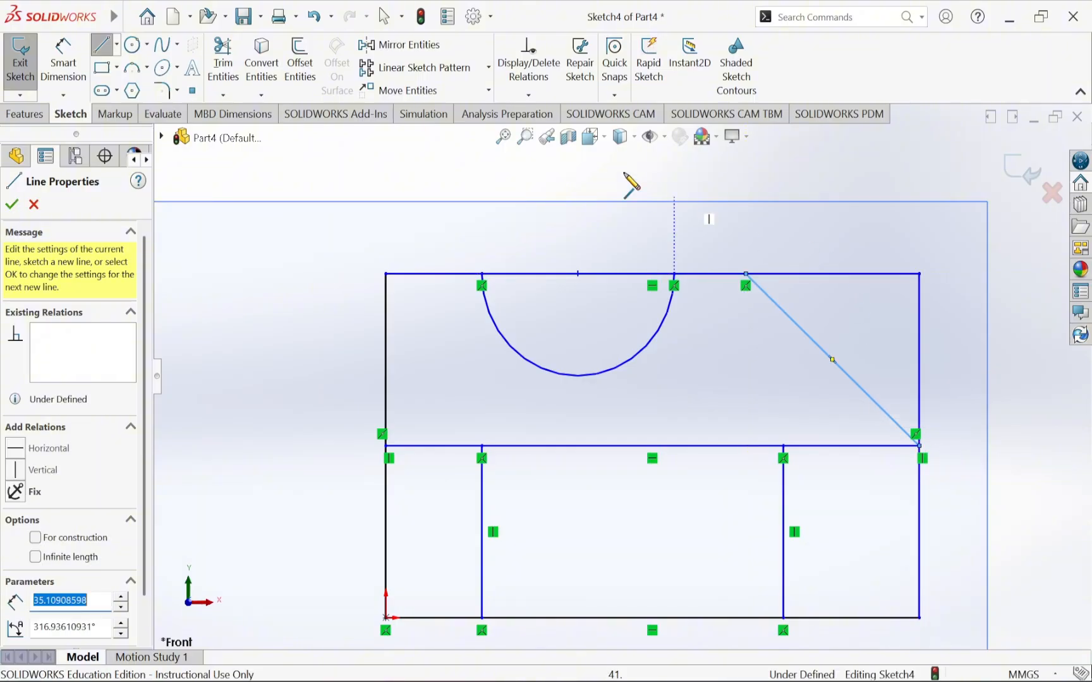
# Trim away the rectangle's upper-right corner outside the slanted line.
pyautogui.click(227, 72)
pyautogui.moveTo(858, 248); pyautogui.dragTo(954, 379)
pyautogui.scroll(4, 973, 431)
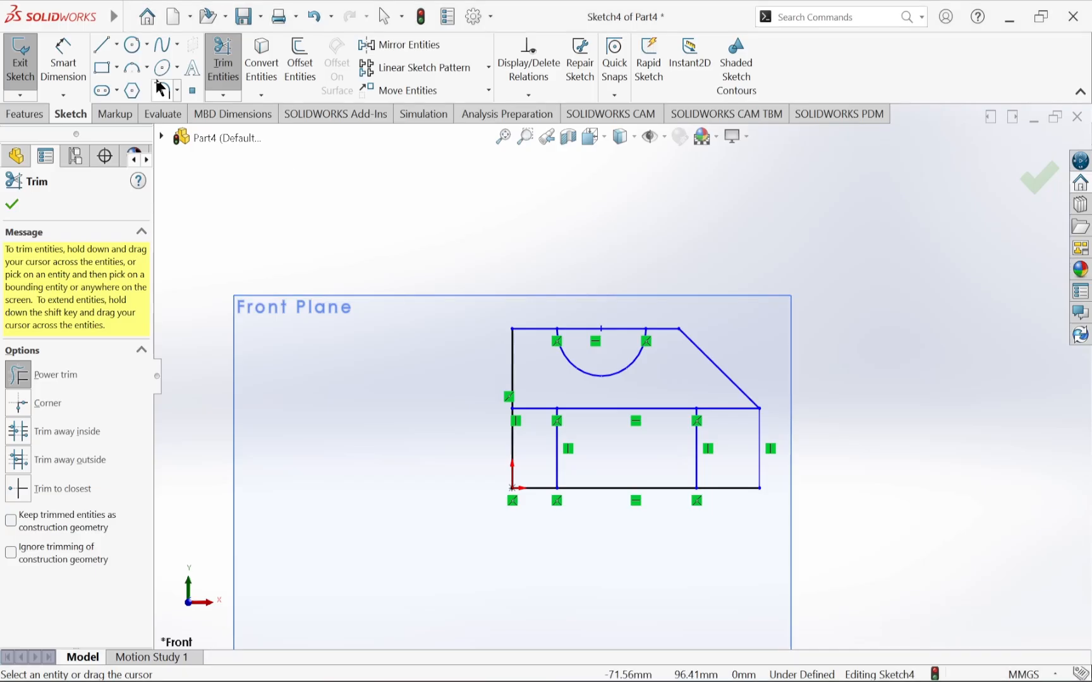
# Dimension the distance between the right inner vertical line and the profile's right side as 1 mm.
pyautogui.click(63, 63)
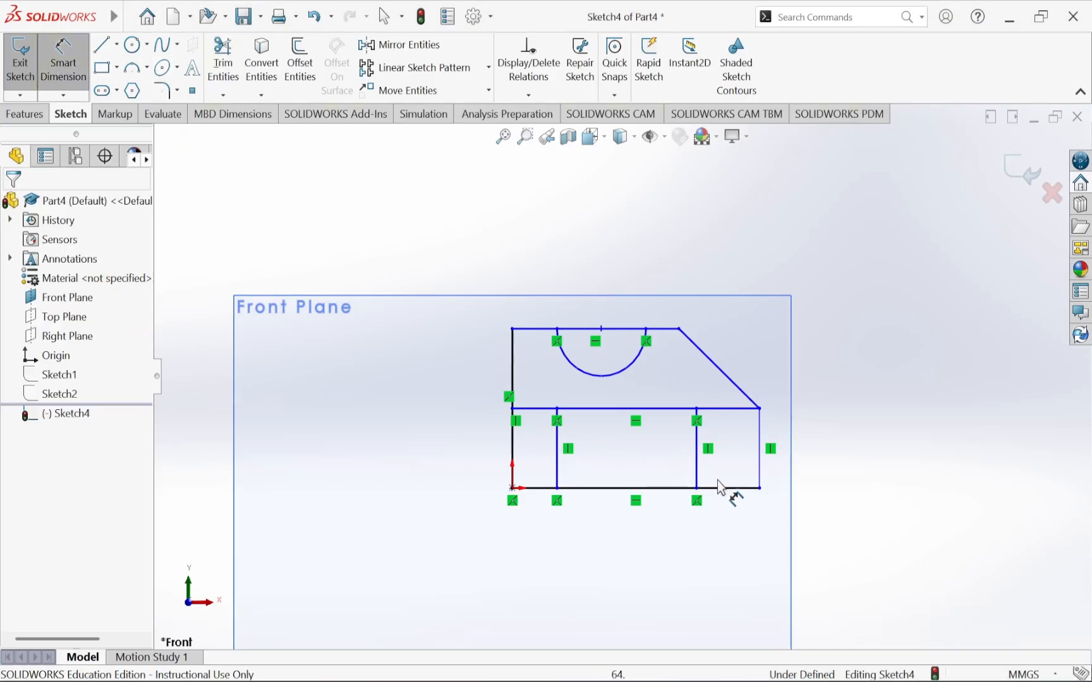
pyautogui.click(697, 471)
pyautogui.click(760, 475)
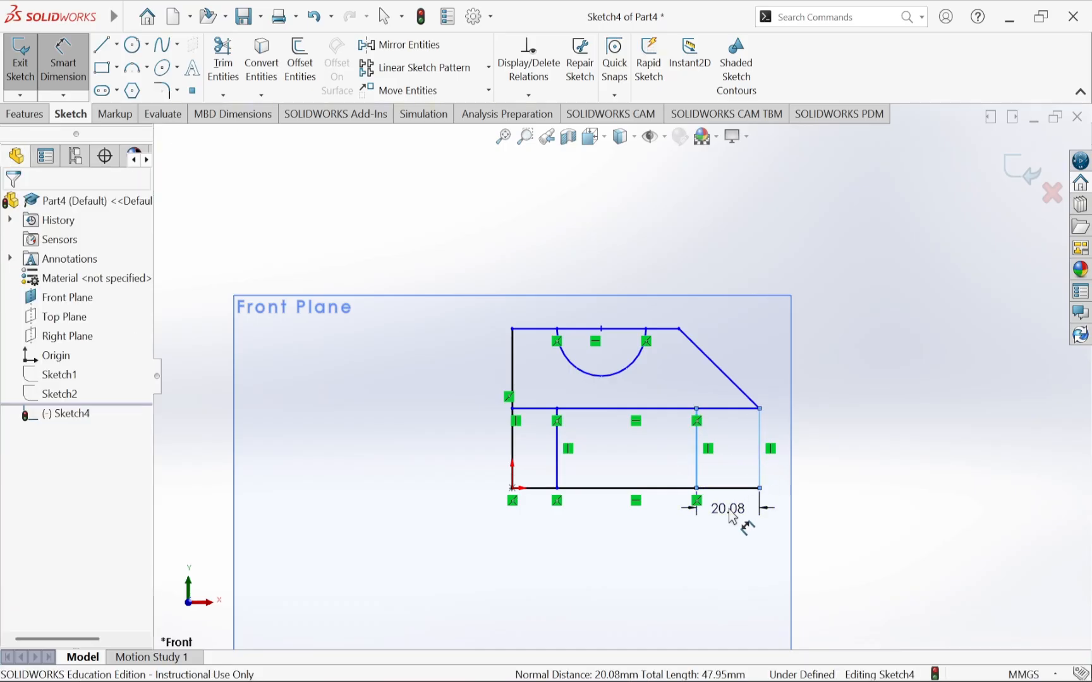
pyautogui.click(728, 509)
pyautogui.write('1')
pyautogui.press('Return')
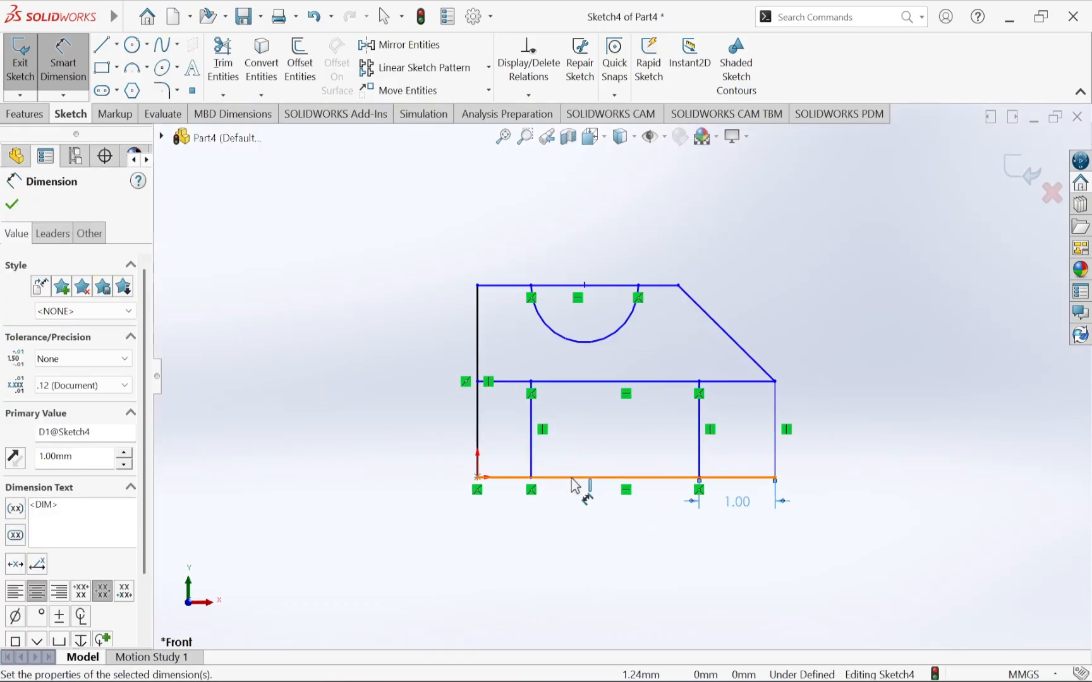
# Dimension the profile's bottom edge as 6 mm long.
pyautogui.click(573, 478)
pyautogui.click(623, 547)
pyautogui.write('6')
pyautogui.press('Return')
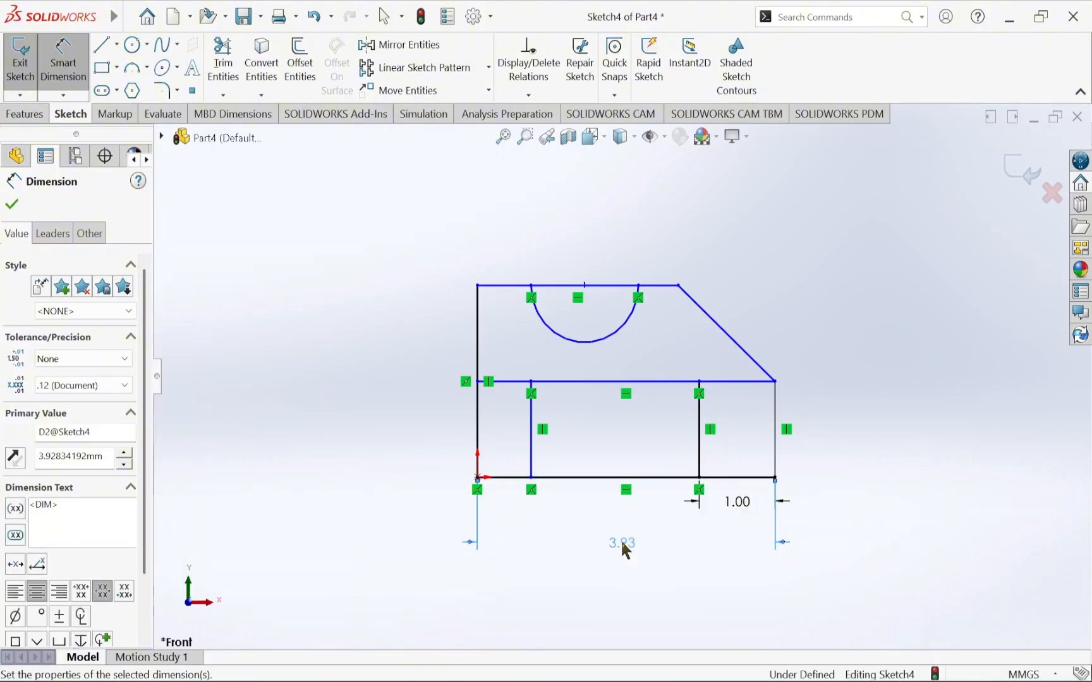
# Dimension the distance between the profile's left side and the left inner vertical line as 1 mm.
pyautogui.click(479, 446)
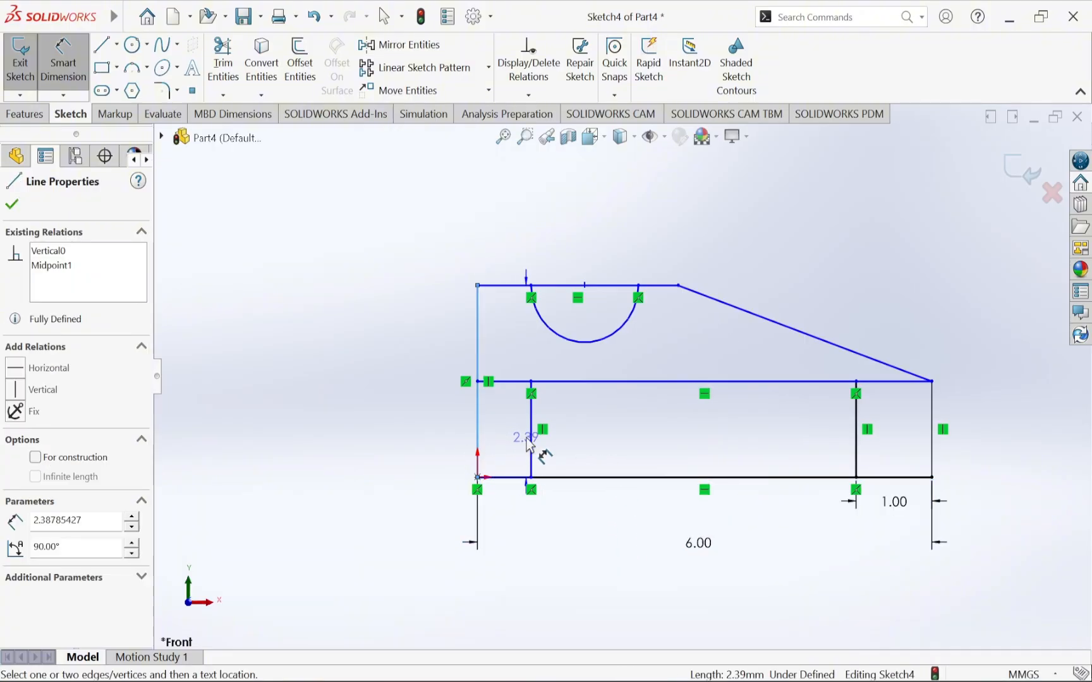
pyautogui.click(531, 447)
pyautogui.click(513, 518)
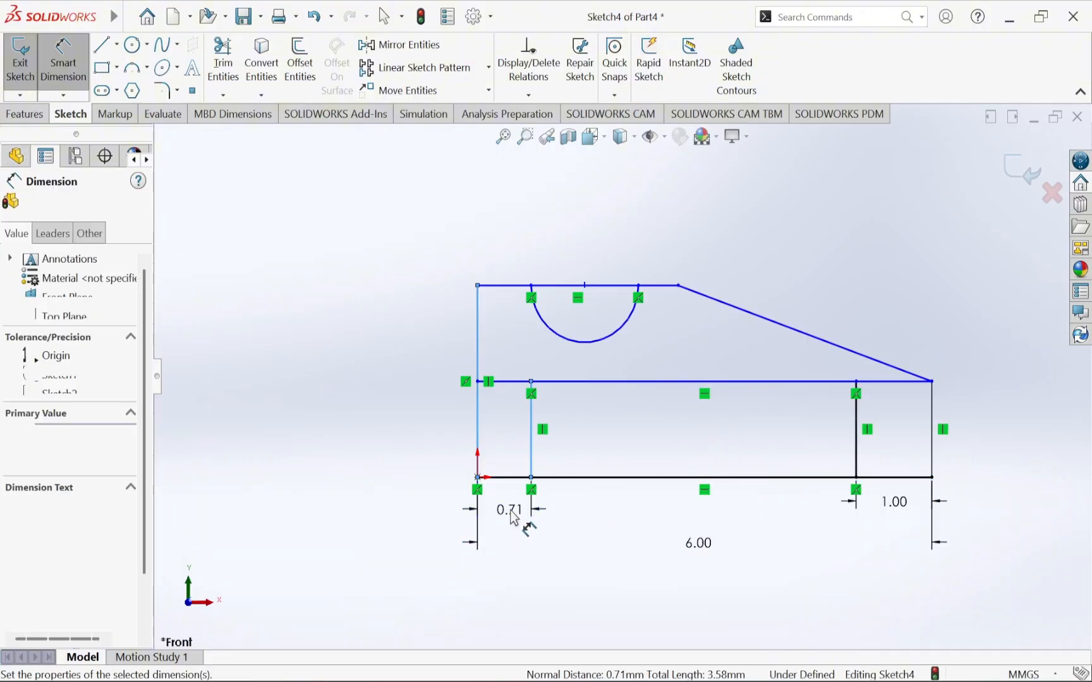
pyautogui.write('1')
pyautogui.press('Return')
pyautogui.click(856, 443)
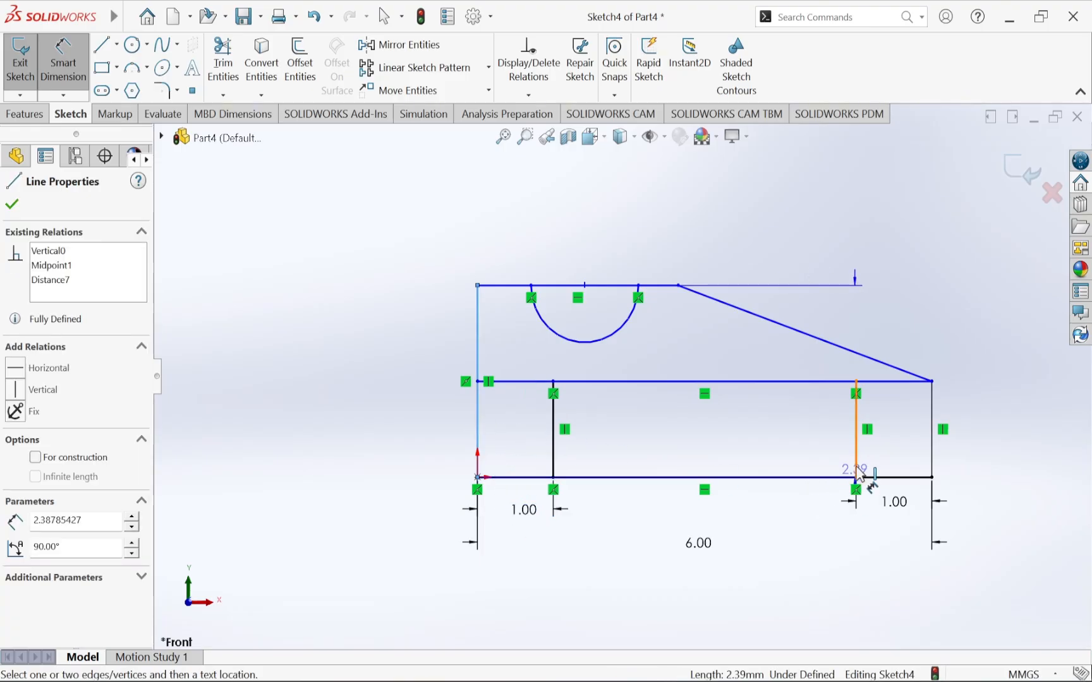
pyautogui.click(858, 458)
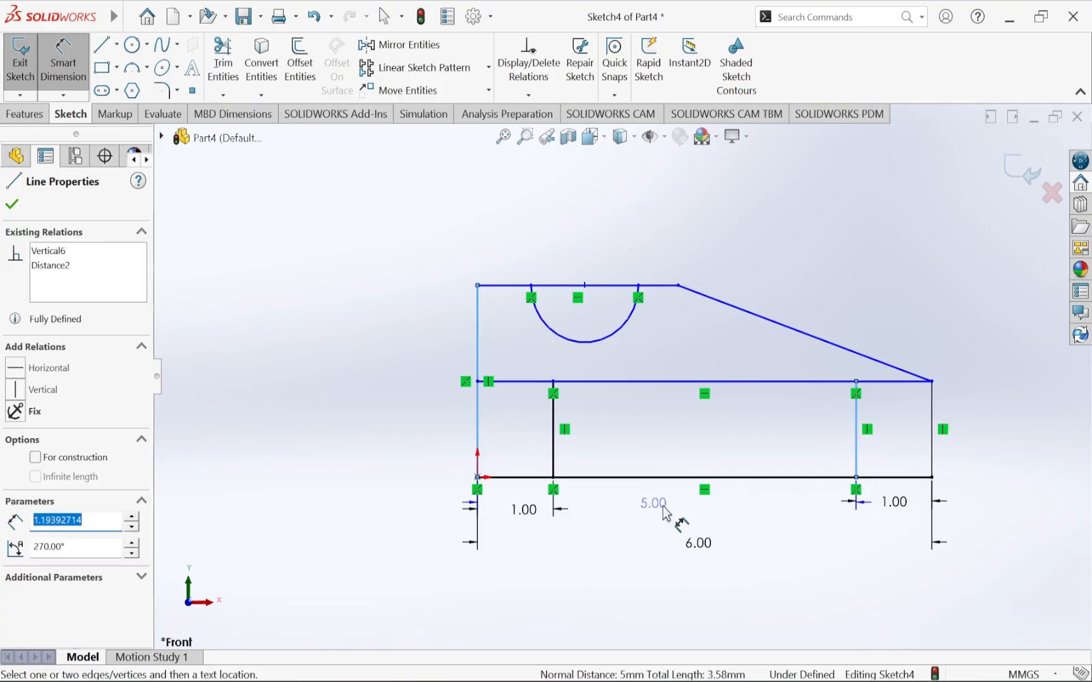
pyautogui.click(693, 531)
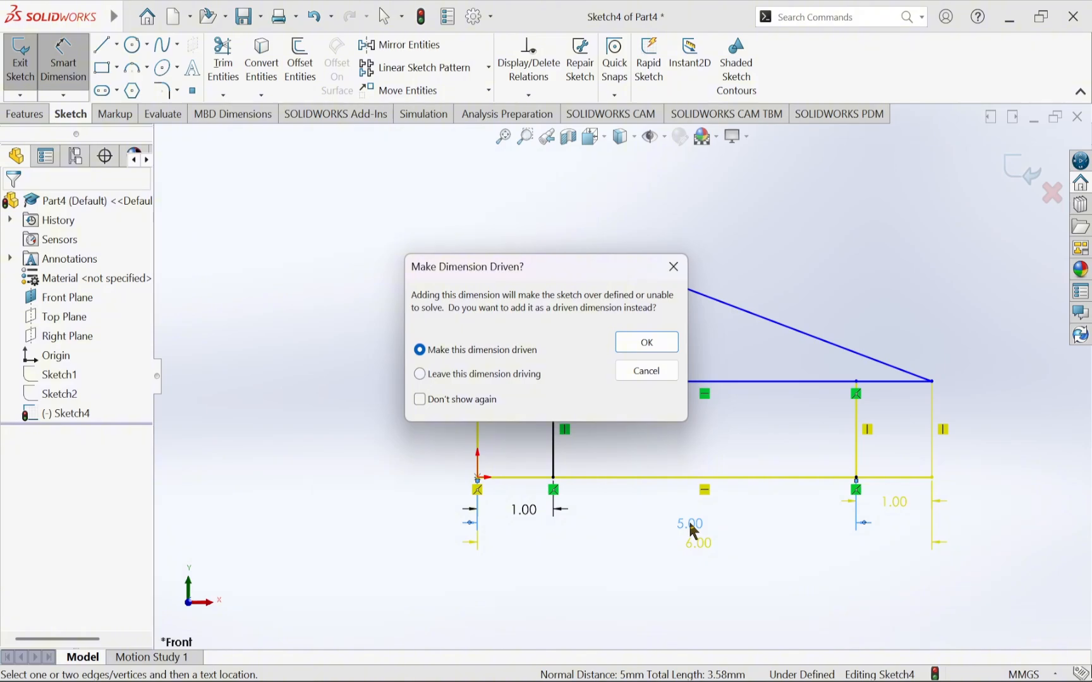
pyautogui.press('Escape')
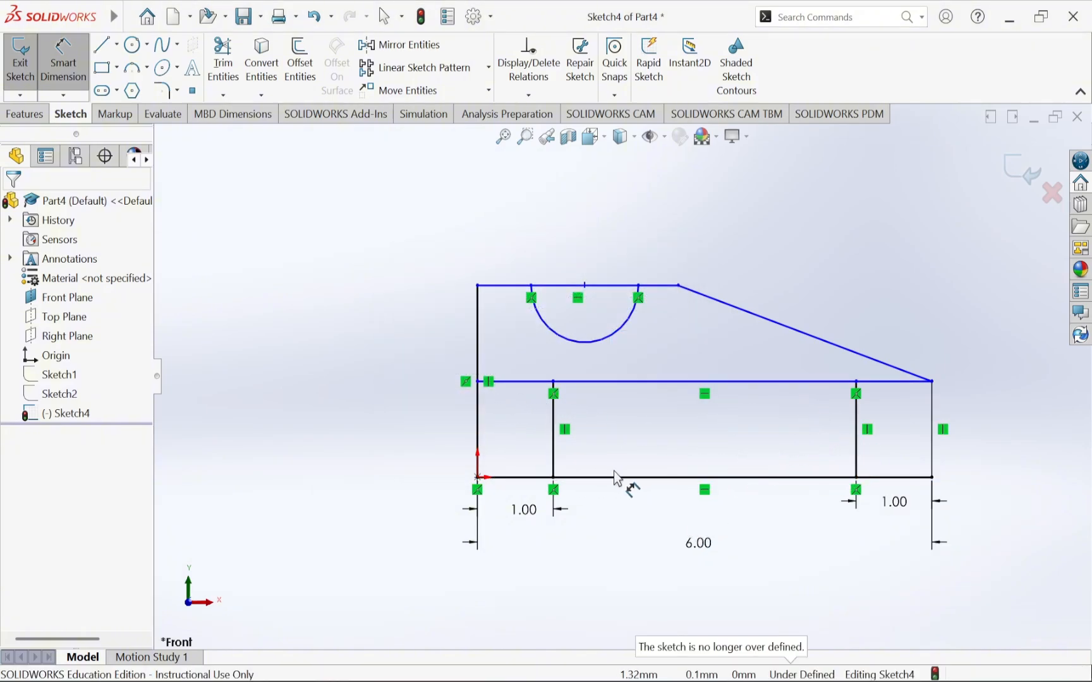
# Replace the right-hand 1 mm dimension with a 5 mm dimension from the profile's left side to the right inner vertical line.
pyautogui.click(894, 502)
pyautogui.press('Delete')
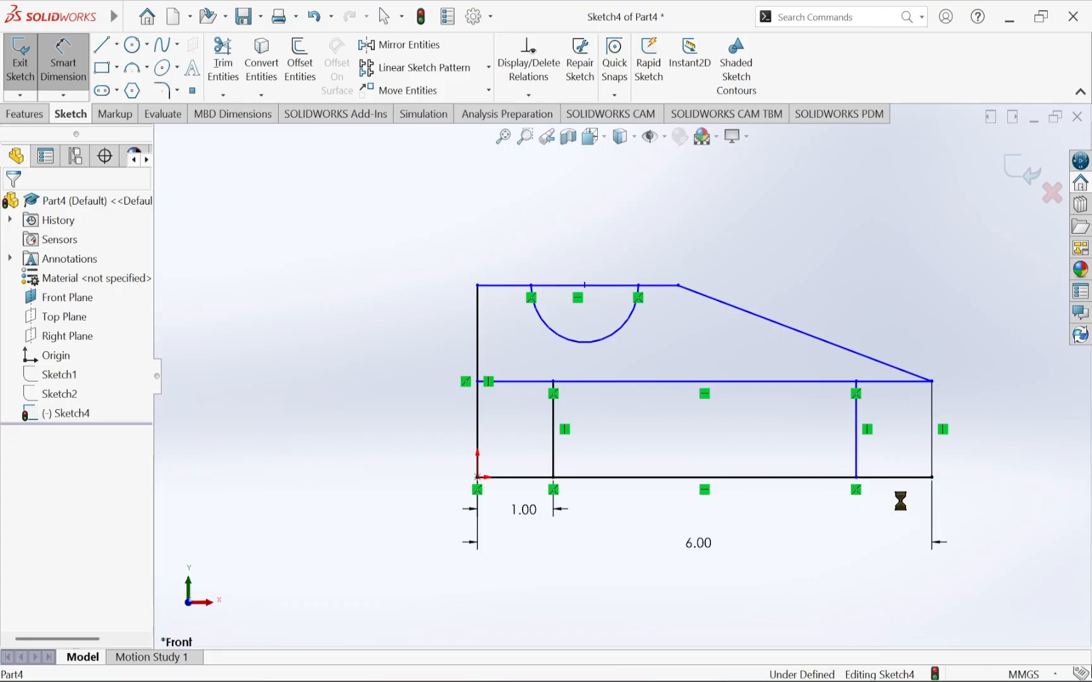
pyautogui.click(478, 414)
pyautogui.click(857, 437)
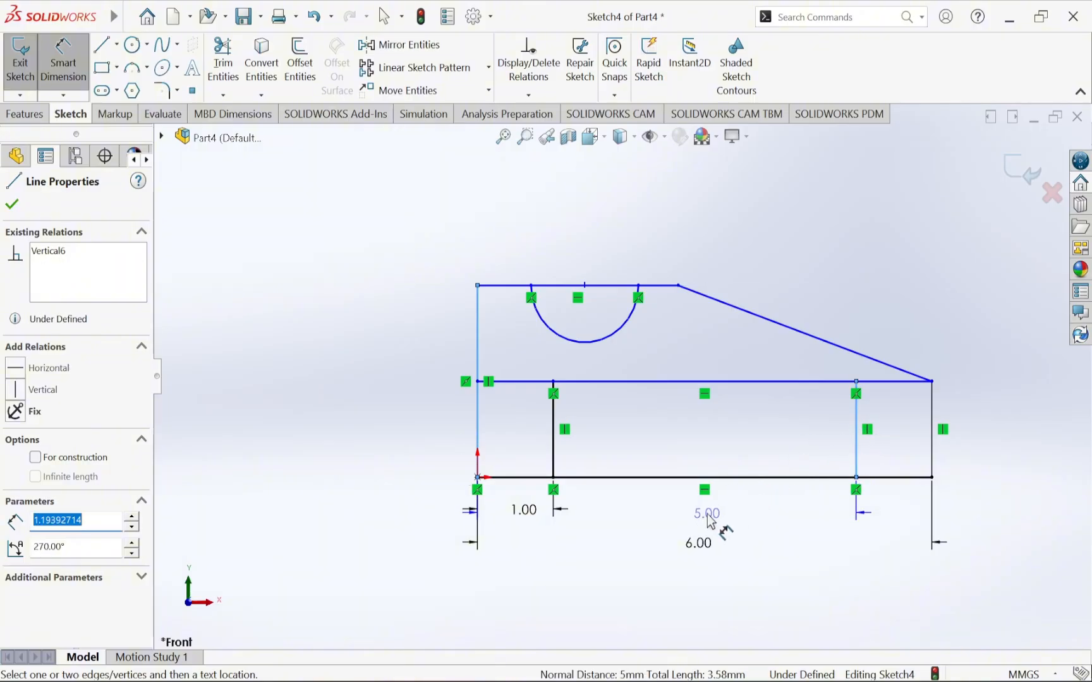
pyautogui.click(698, 529)
pyautogui.hotkey('alt', 'Tab')
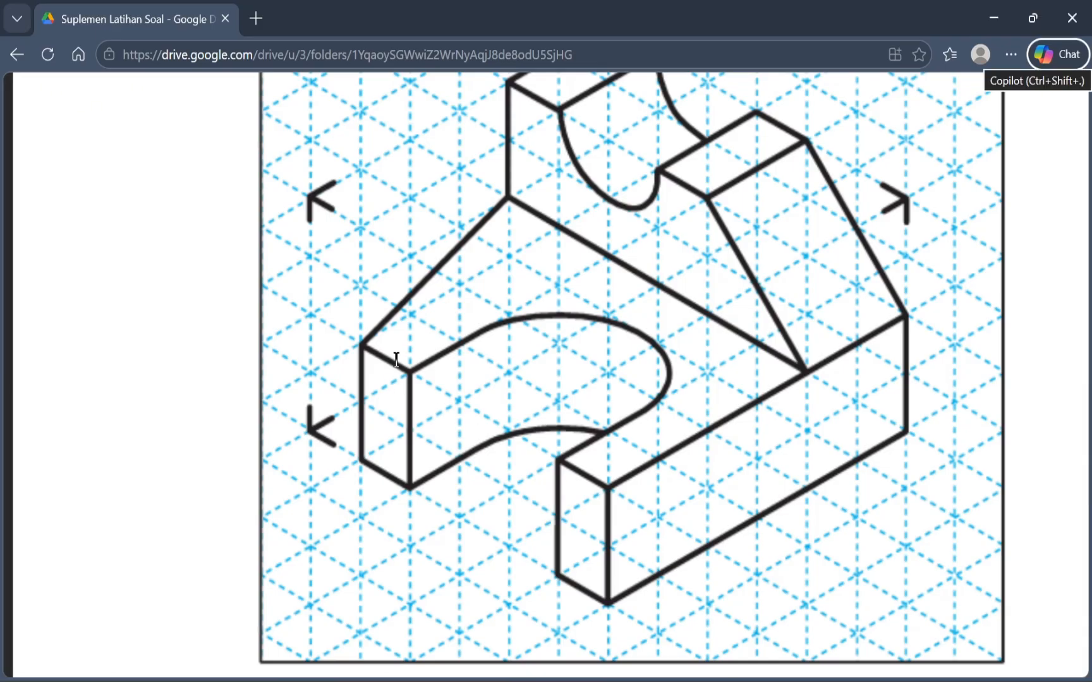
pyautogui.hotkey('alt', 'Tab')
pyautogui.hotkey('alt', 'Tab')
pyautogui.hotkey('alt', 'Tab')
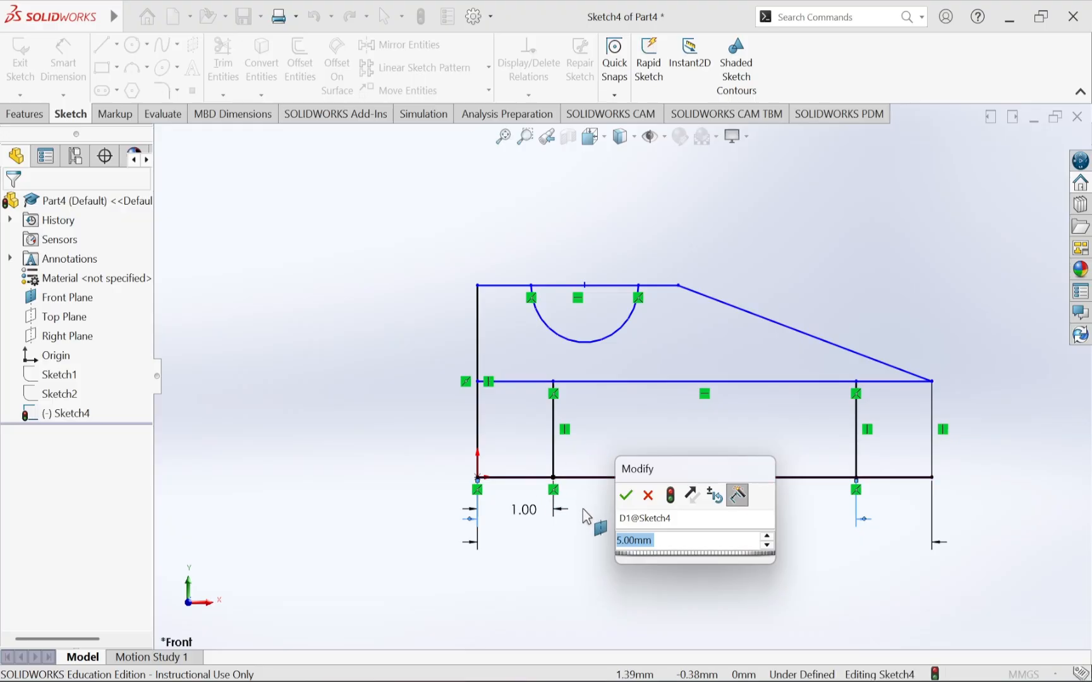
pyautogui.press('Return')
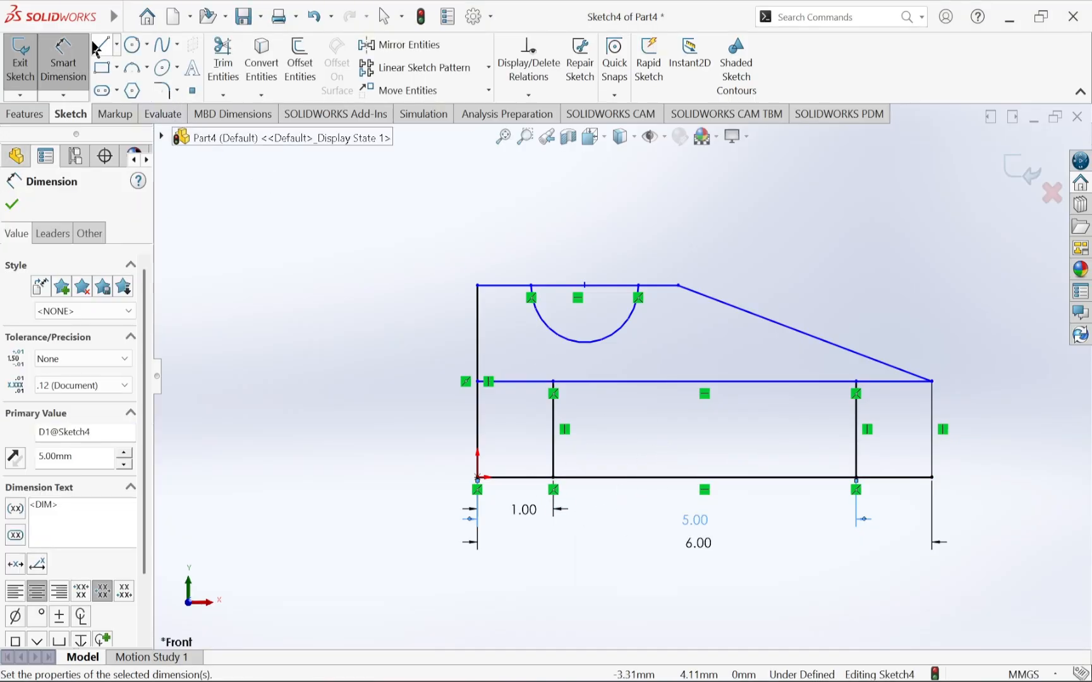
# Draw a vertical line from the middle horizontal line down to the bottom edge, about 1.95 mm from the profile's left side.
pyautogui.click(98, 46)
pyautogui.click(625, 382)
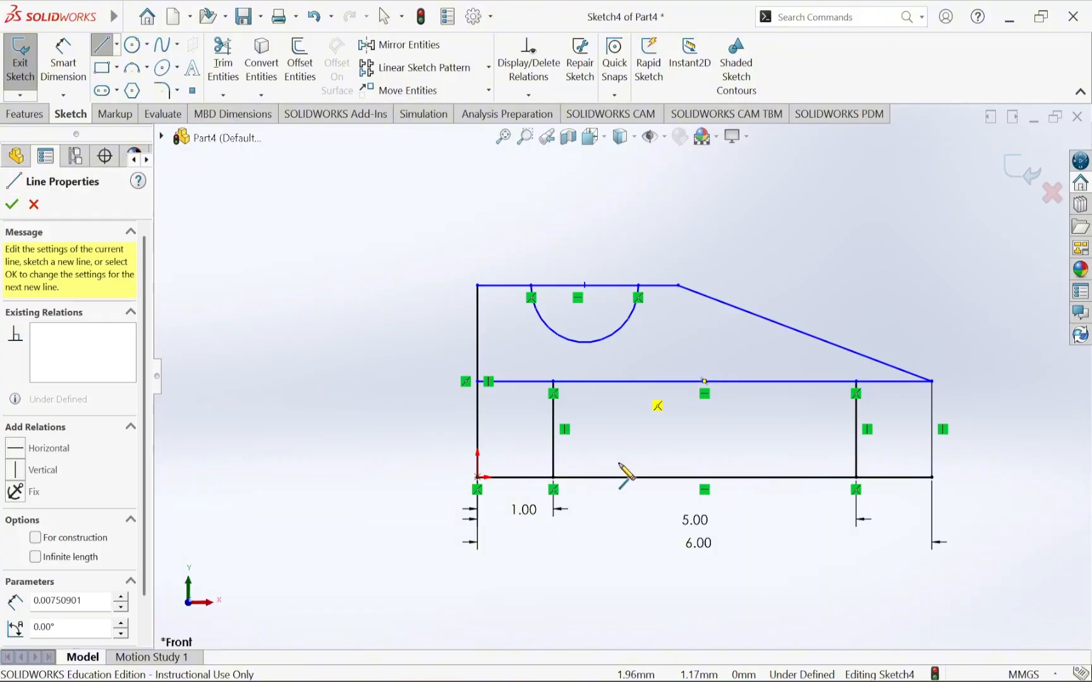
pyautogui.click(625, 477)
pyautogui.press('Escape')
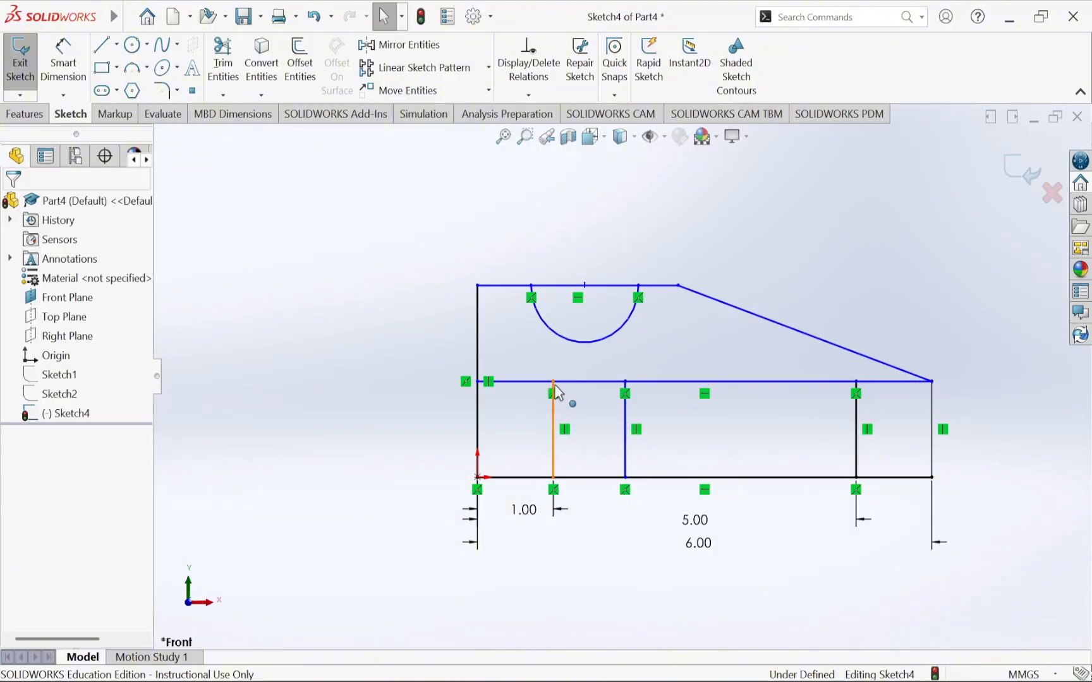
# Dimension the distance between the profile's left side and the middle inner vertical line as 2 mm.
pyautogui.hotkey('alt', 'Tab')
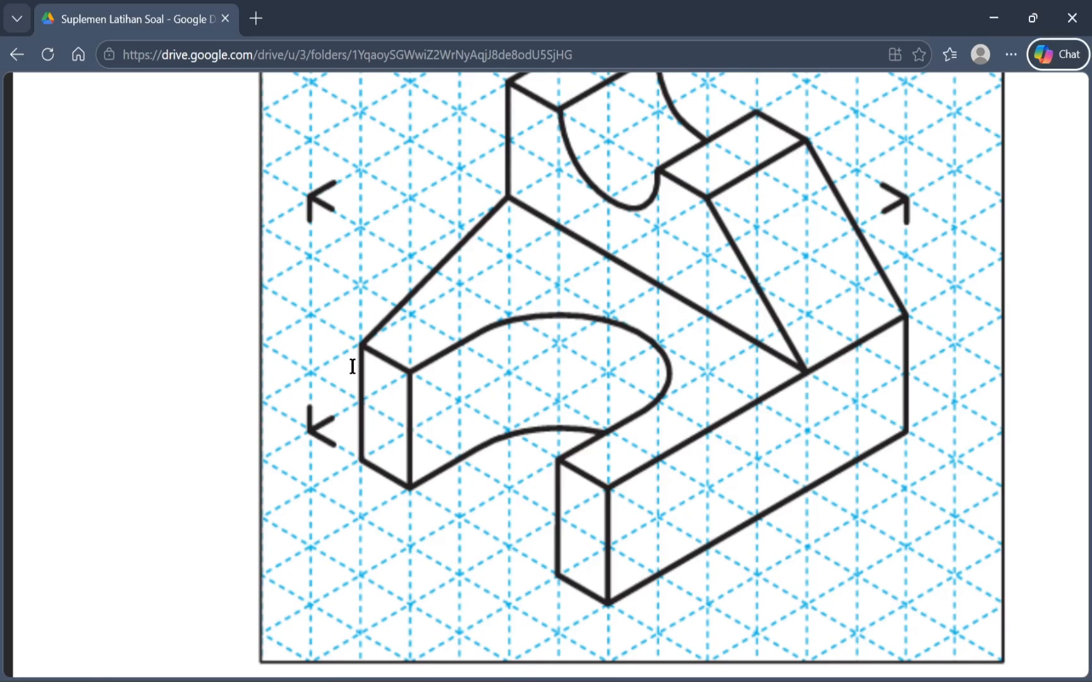
pyautogui.hotkey('alt', 'Tab')
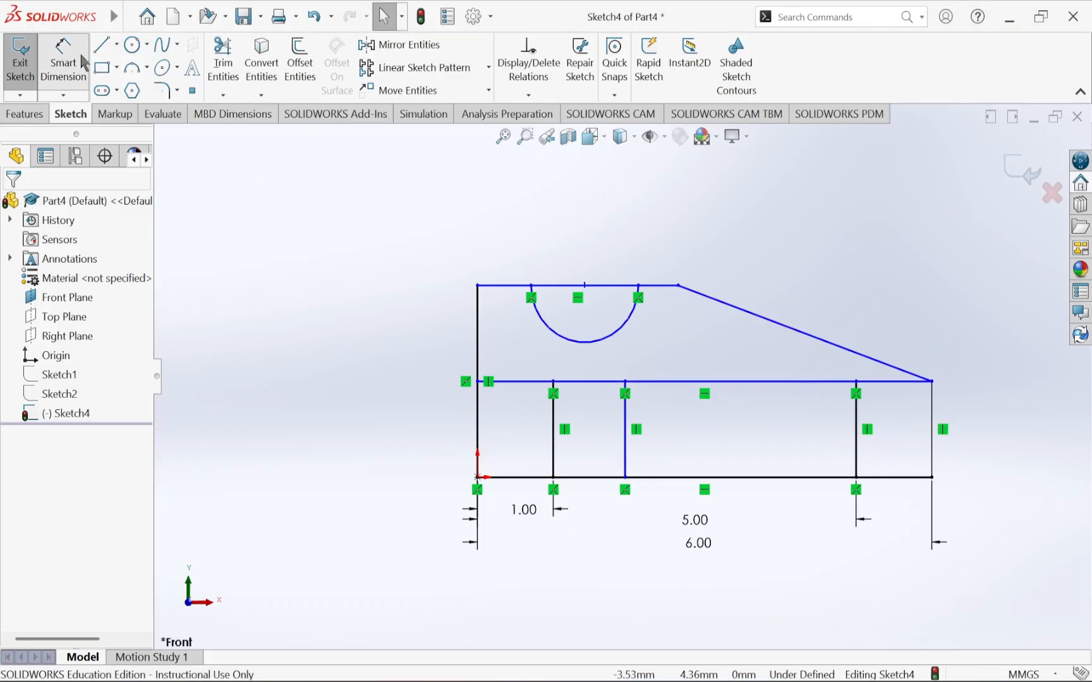
pyautogui.click(63, 66)
pyautogui.click(477, 405)
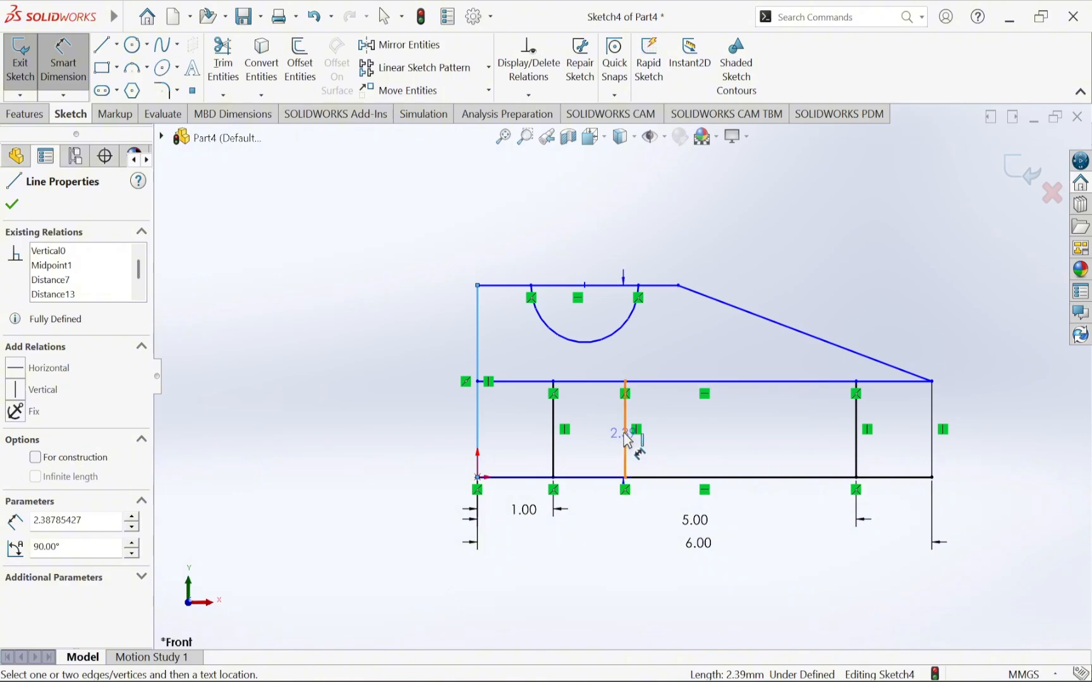
pyautogui.click(625, 438)
pyautogui.click(579, 532)
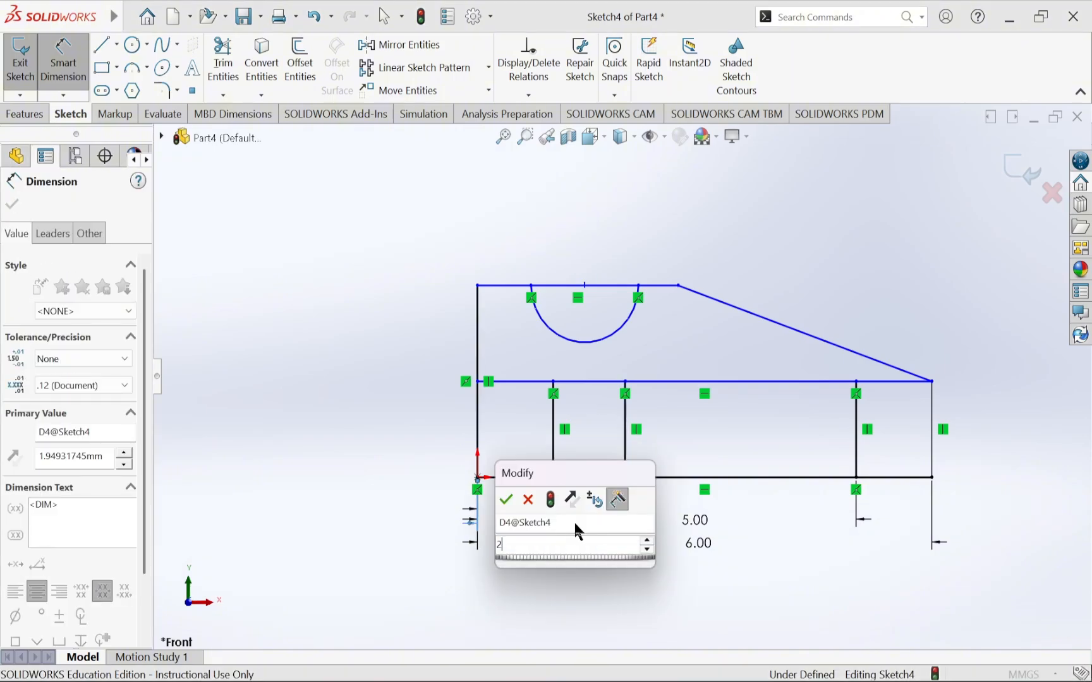
pyautogui.write('2')
pyautogui.press('Return')
pyautogui.press('Escape')
pyautogui.scroll(-1, 816, 457)
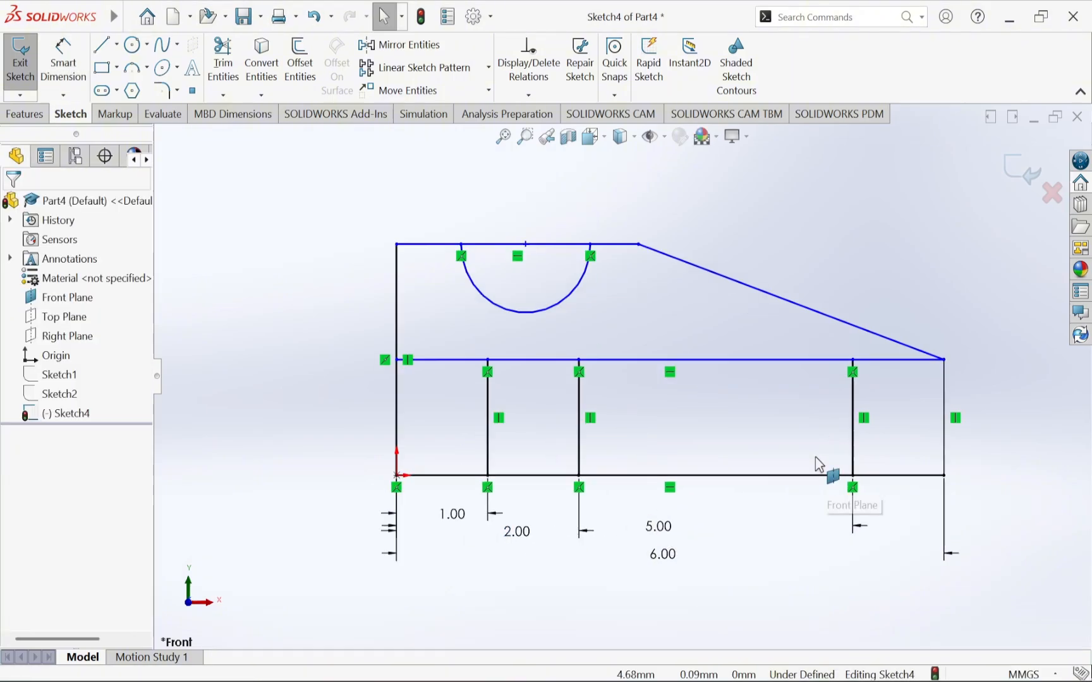
# Dimension the distance between the middle horizontal line and the profile's bottom edge as 2 mm.
pyautogui.scroll(1, 717, 383)
pyautogui.hotkey('alt', 'Tab')
pyautogui.hotkey('alt', 'Tab')
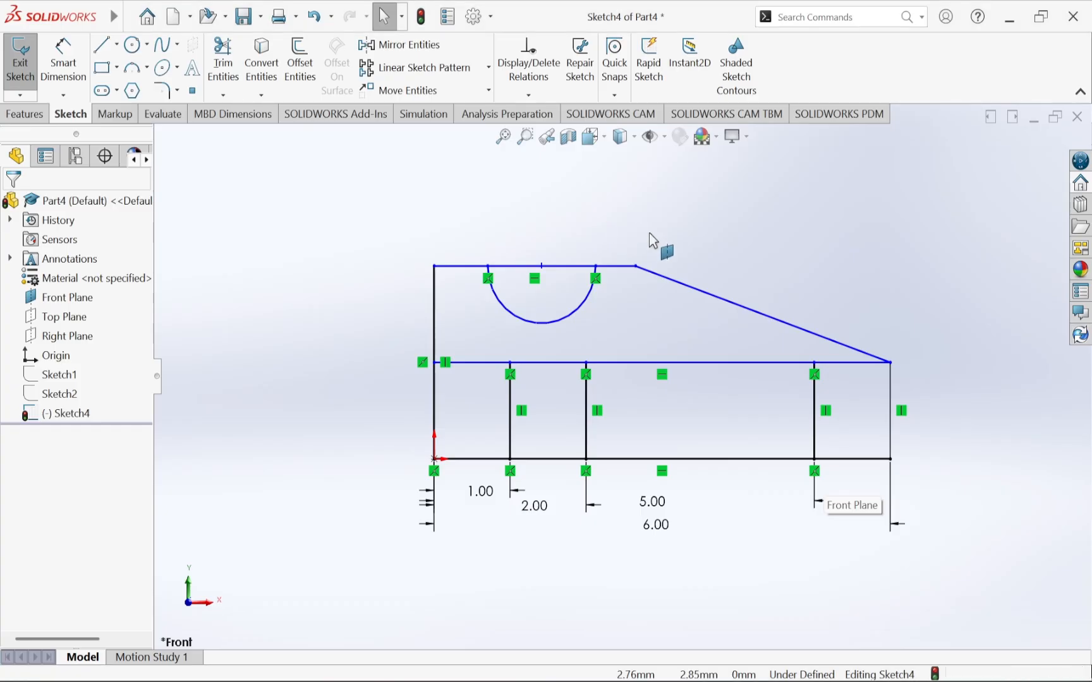
pyautogui.click(63, 63)
pyautogui.click(478, 362)
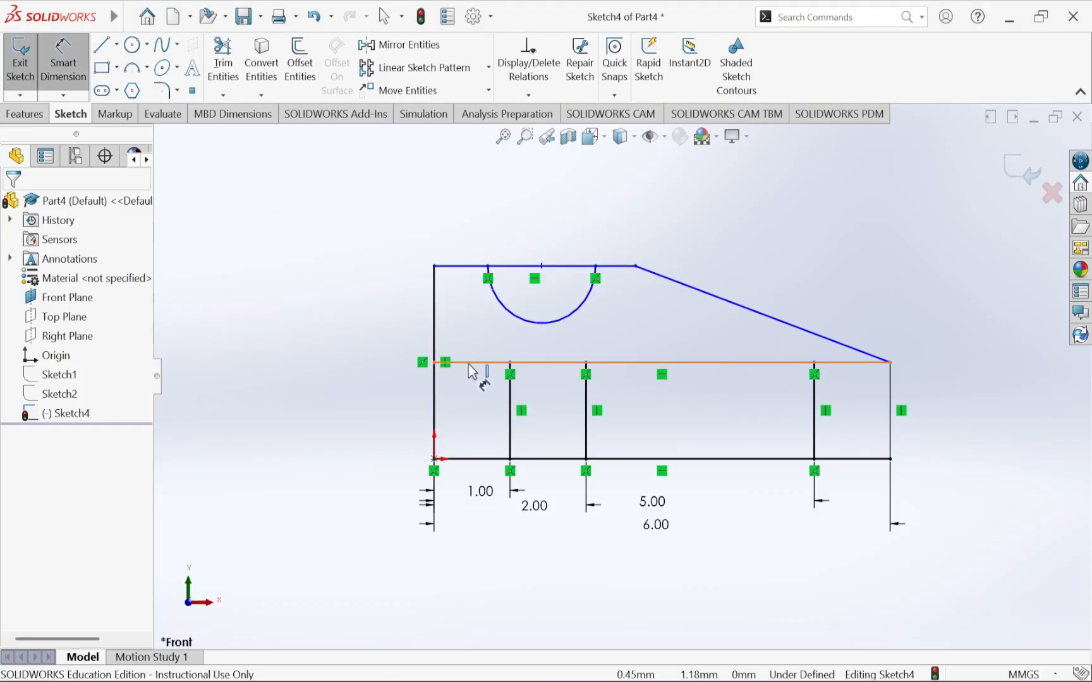
pyautogui.click(477, 459)
pyautogui.click(391, 412)
pyautogui.write('2')
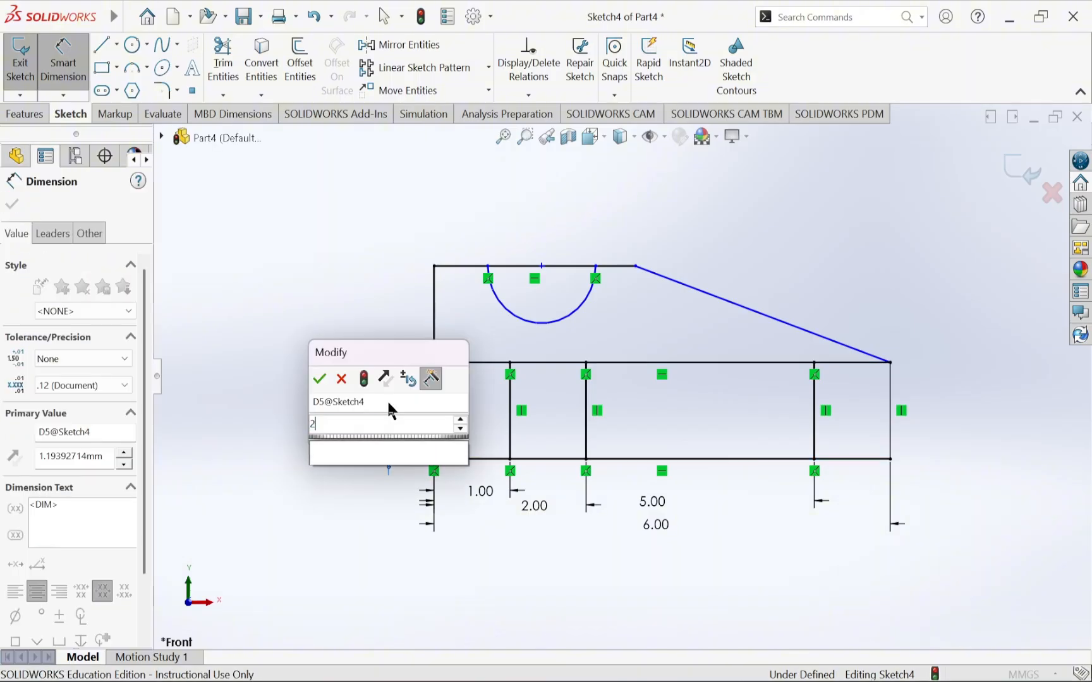
pyautogui.press('Return')
pyautogui.scroll(3, 519, 390)
pyautogui.scroll(-3, 537, 262)
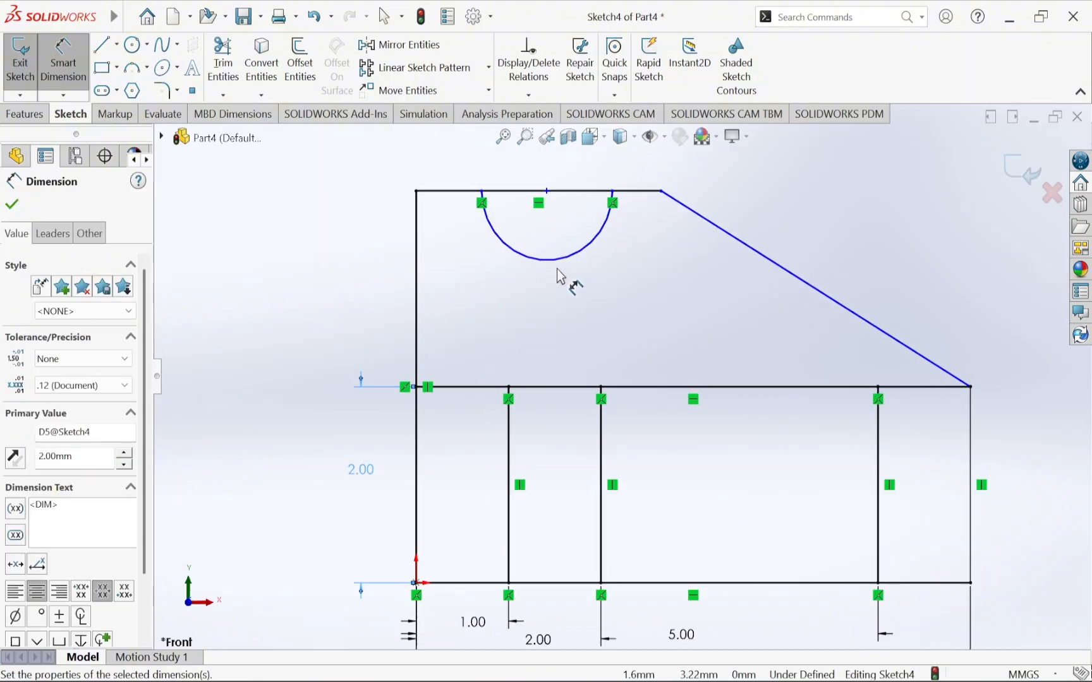
pyautogui.press('Escape')
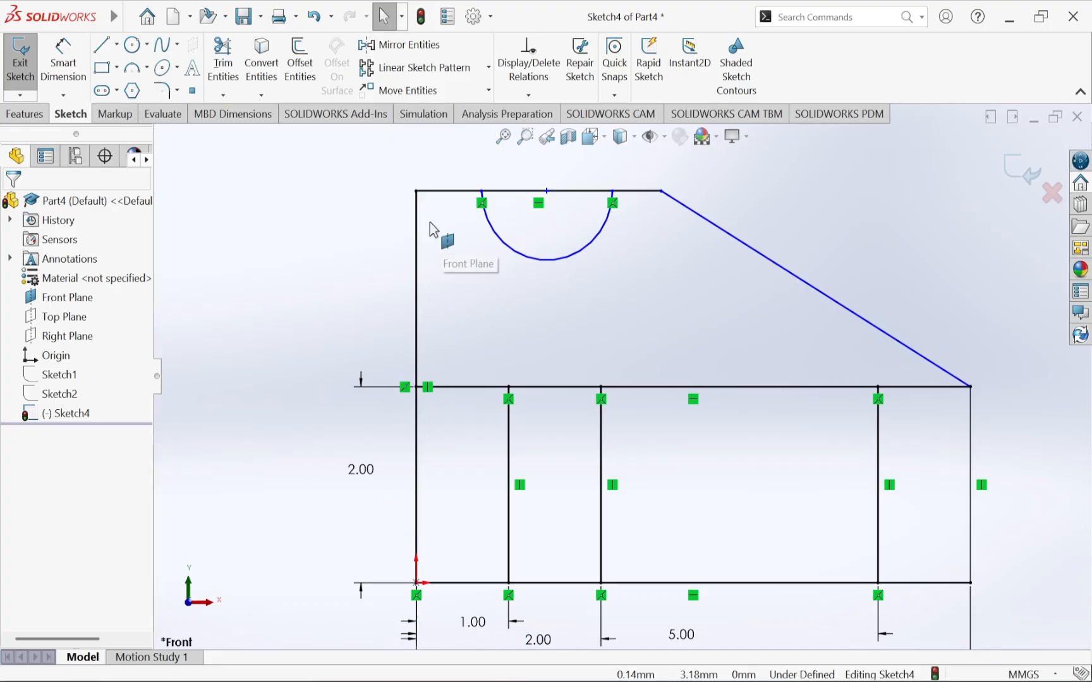
# Align the notch arc's left endpoint vertically with the upper end of the left inner vertical line.
pyautogui.scroll(-1, 587, 219)
pyautogui.scroll(1, 601, 220)
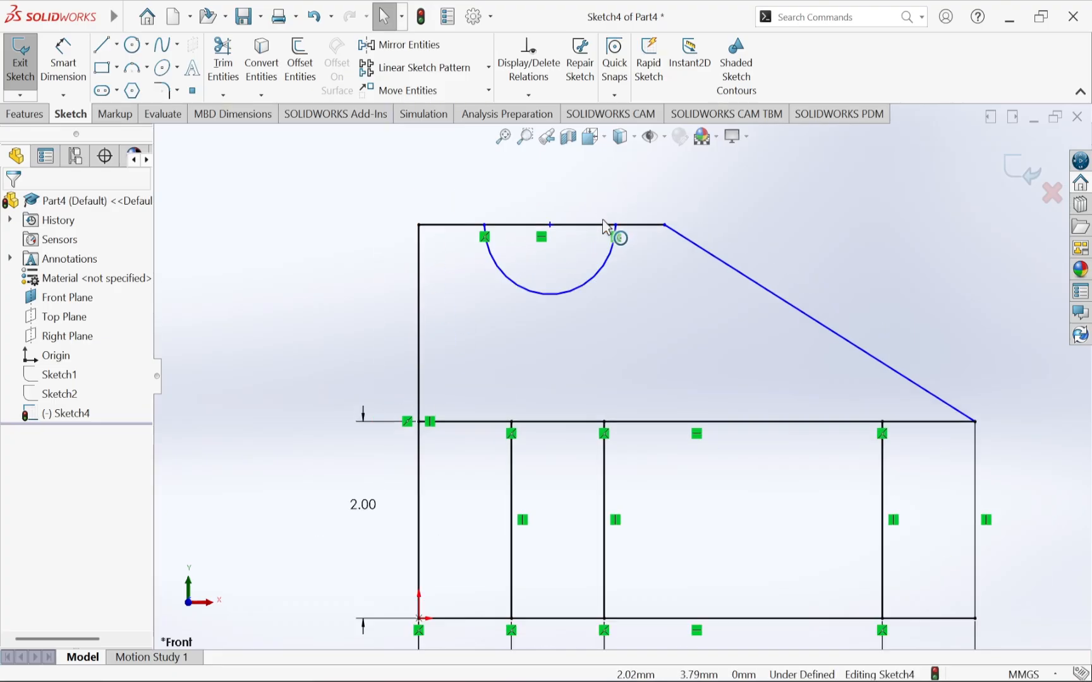
pyautogui.click(485, 228)
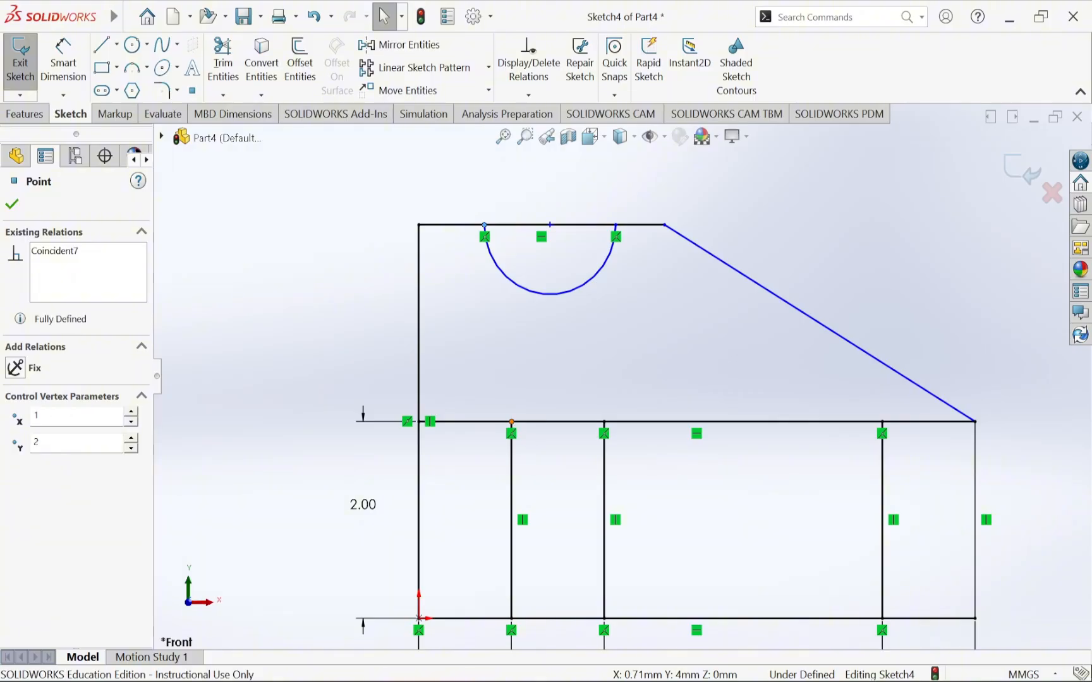
pyautogui.keyDown('ctrl'); pyautogui.click(512, 421); pyautogui.keyUp('ctrl')
pyautogui.click(38, 462)
pyautogui.click(463, 180)
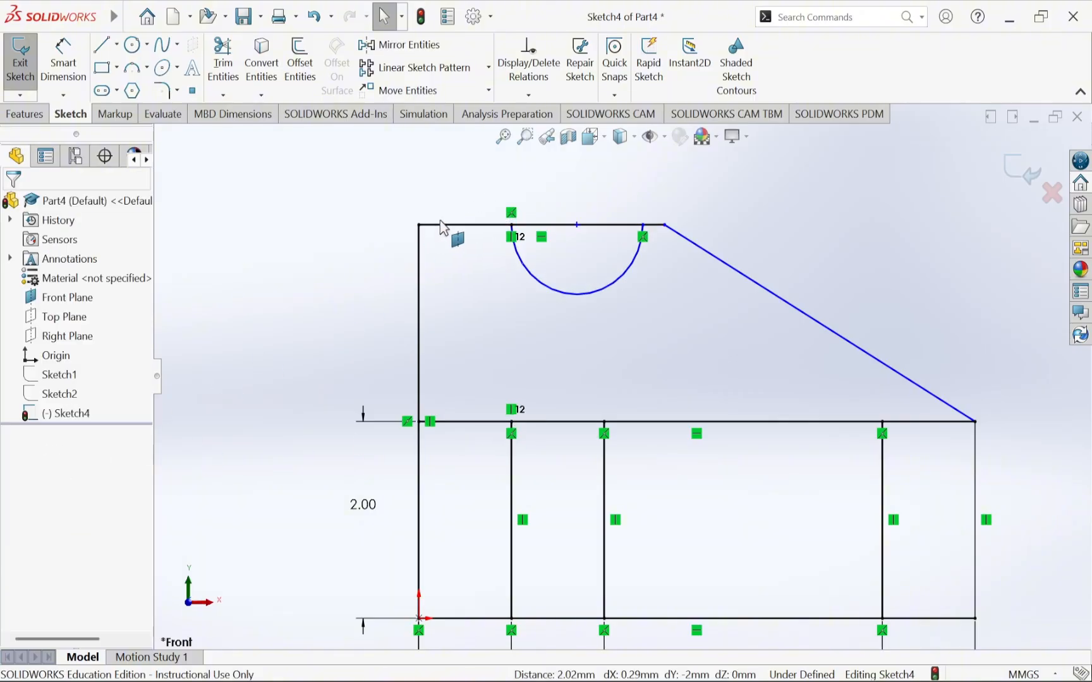
pyautogui.click(498, 189)
# Check the notch in the reference drawing and trim away the top edge segment between the arc's endpoints.
pyautogui.hotkey('alt', 'Tab')
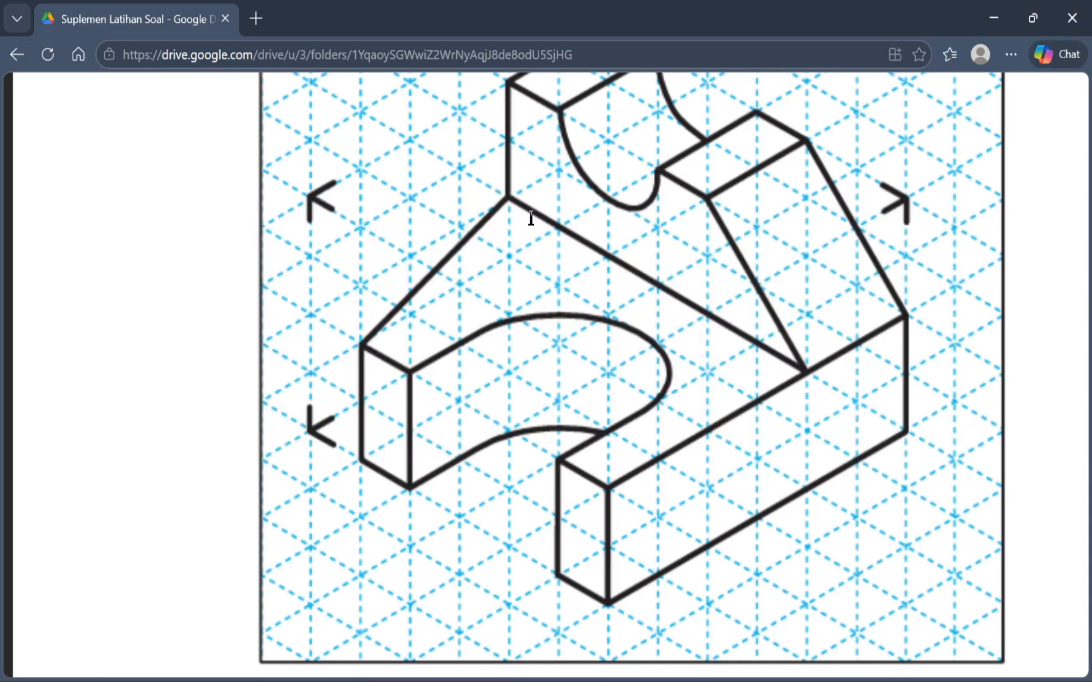
pyautogui.hotkey('alt', 'Tab')
pyautogui.hotkey('alt', 'Tab')
pyautogui.scroll(2, 585, 256)
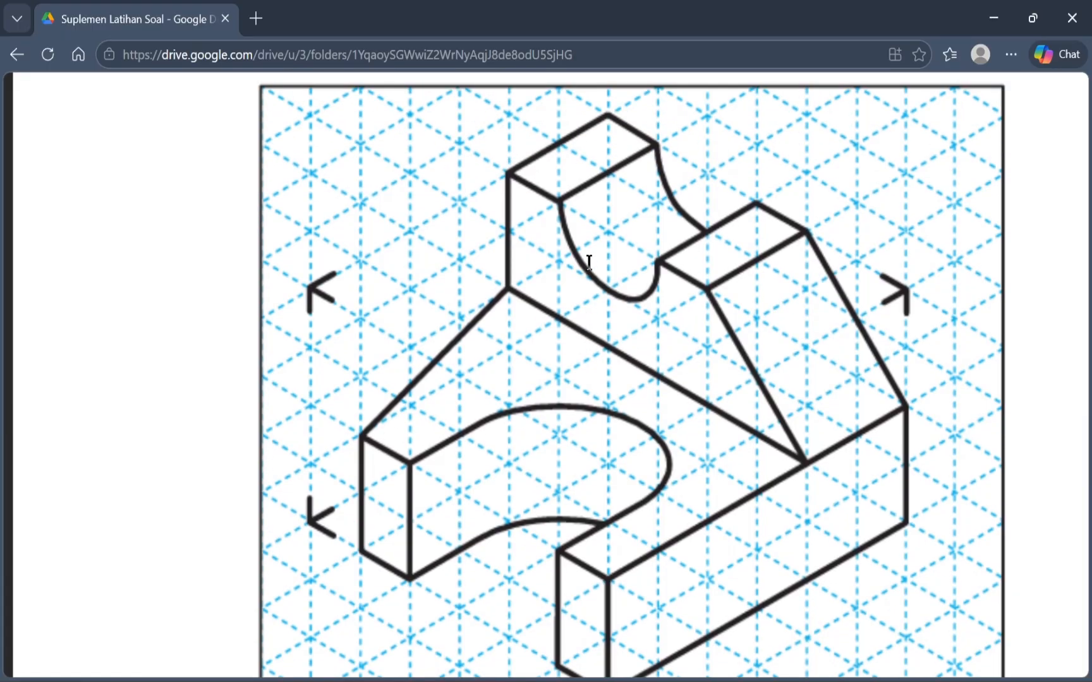
pyautogui.hotkey('alt', 'Tab')
pyautogui.hotkey('alt', 'Tab')
pyautogui.hotkey('alt', 'Tab')
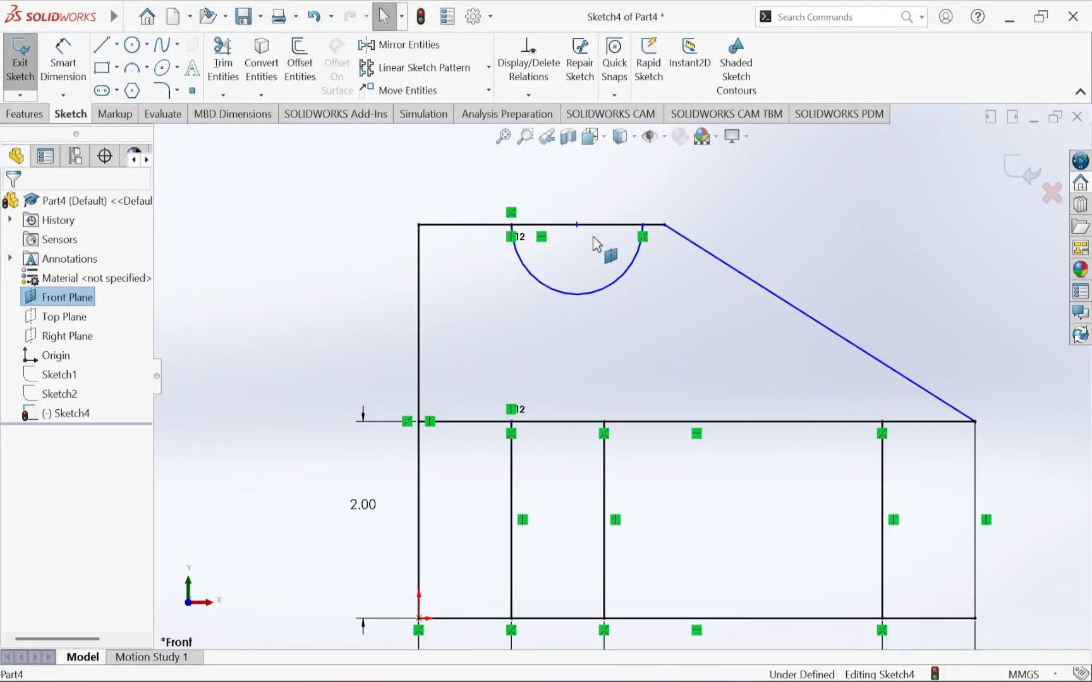
pyautogui.click(223, 64)
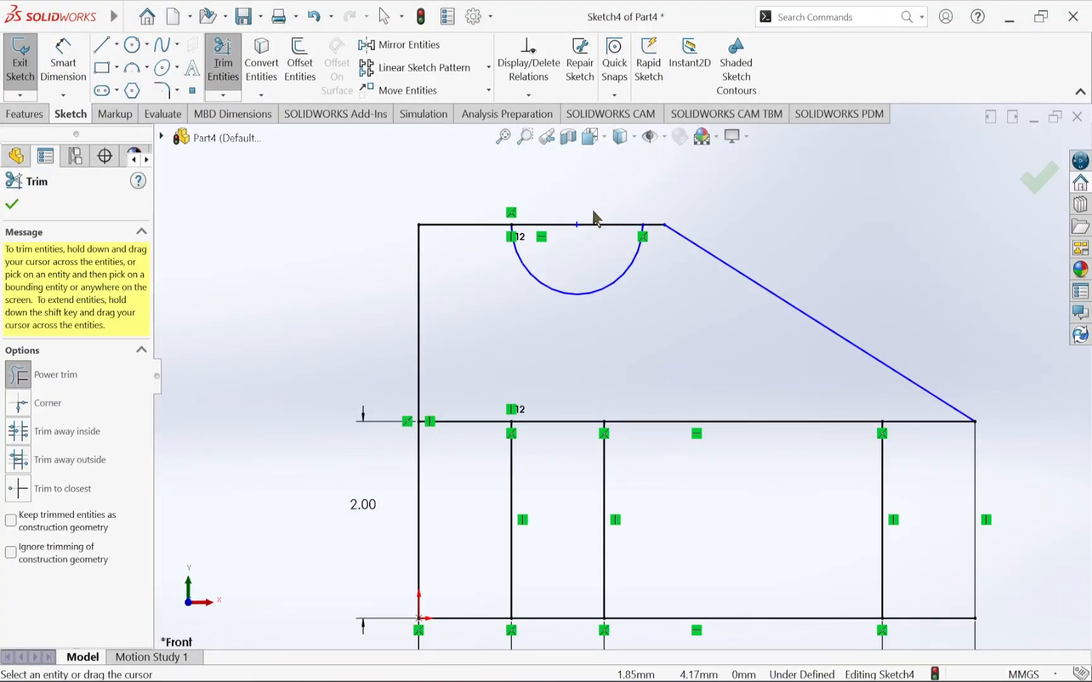
pyautogui.moveTo(547, 185); pyautogui.dragTo(603, 257)
pyautogui.press('Escape')
# Dimension the notch arc's radius as 1 mm.
pyautogui.click(63, 63)
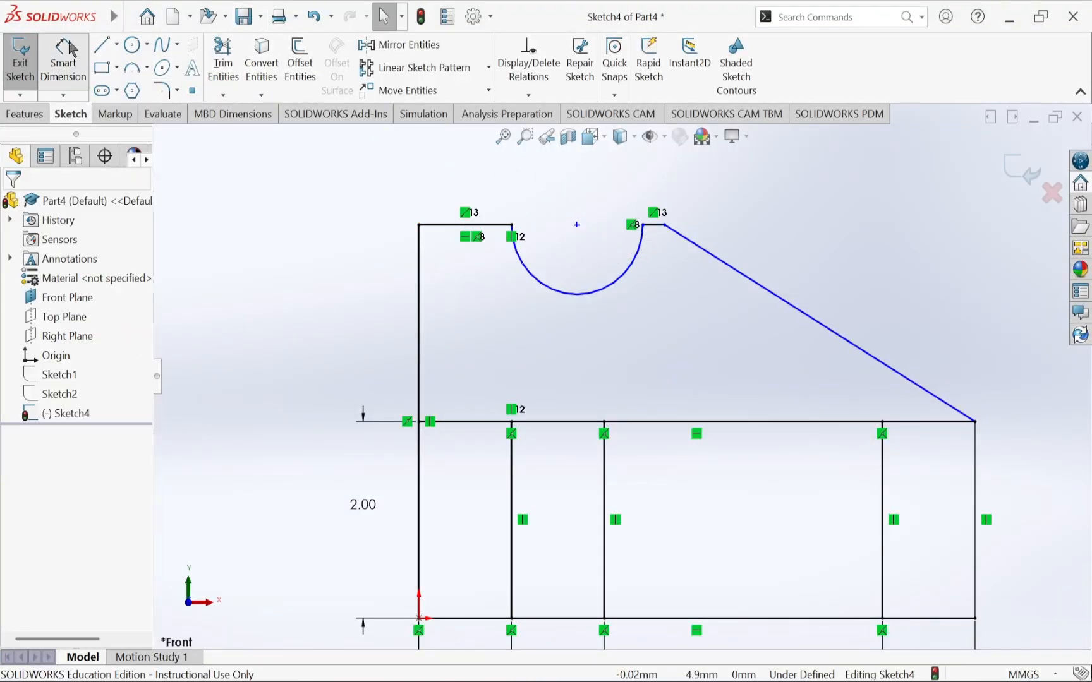
pyautogui.click(538, 285)
pyautogui.click(494, 341)
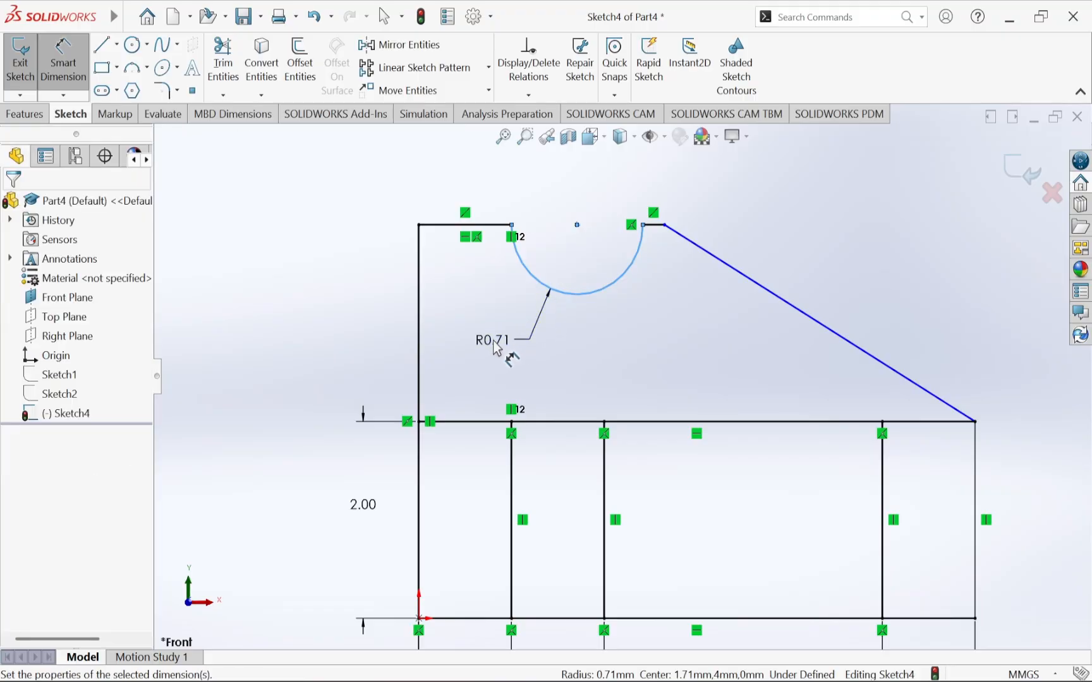
pyautogui.write('1')
pyautogui.press('Return')
pyautogui.press('Escape')
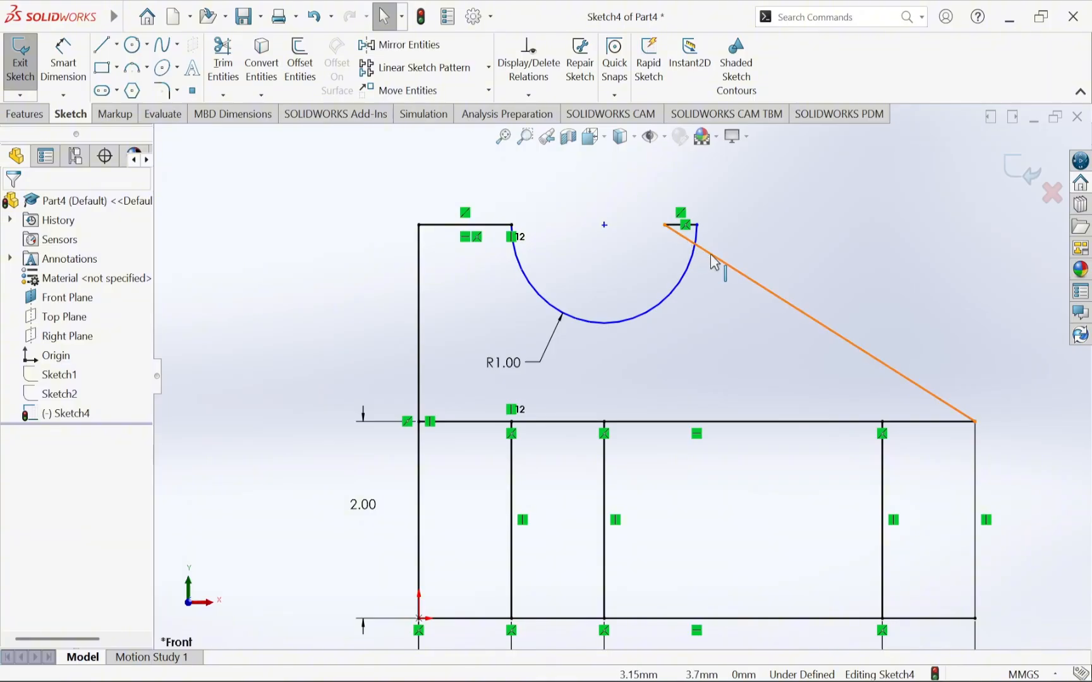
# Dimension the horizontal distance between the slanted line's upper end and the profile's right side as 2 mm.
pyautogui.click(670, 231)
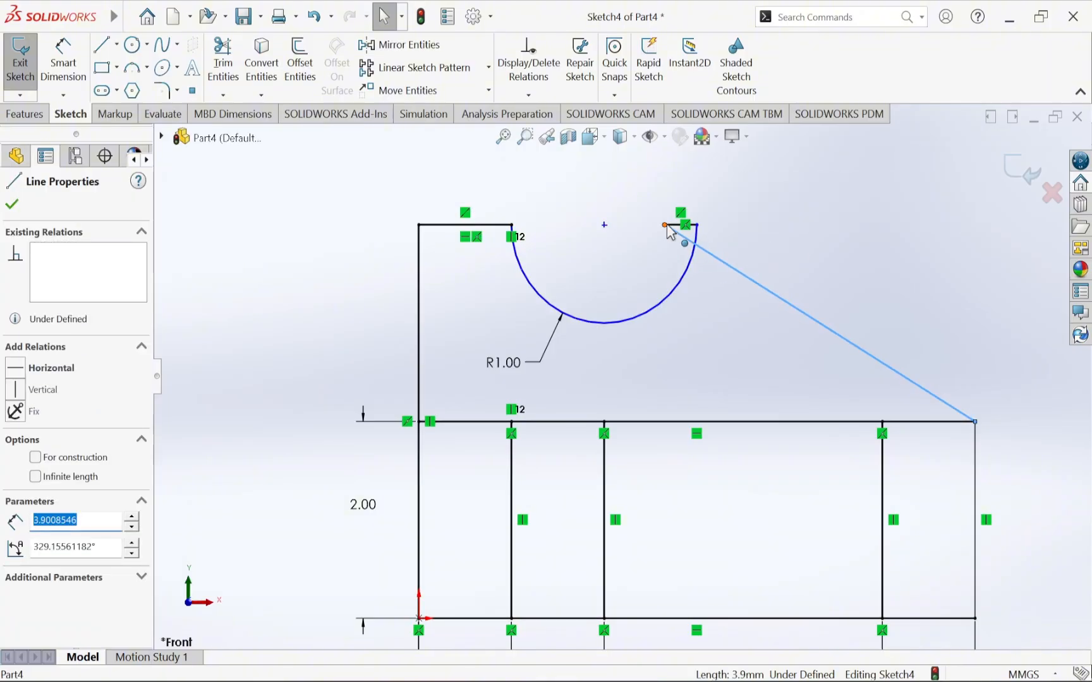
pyautogui.hotkey('alt', 'Tab')
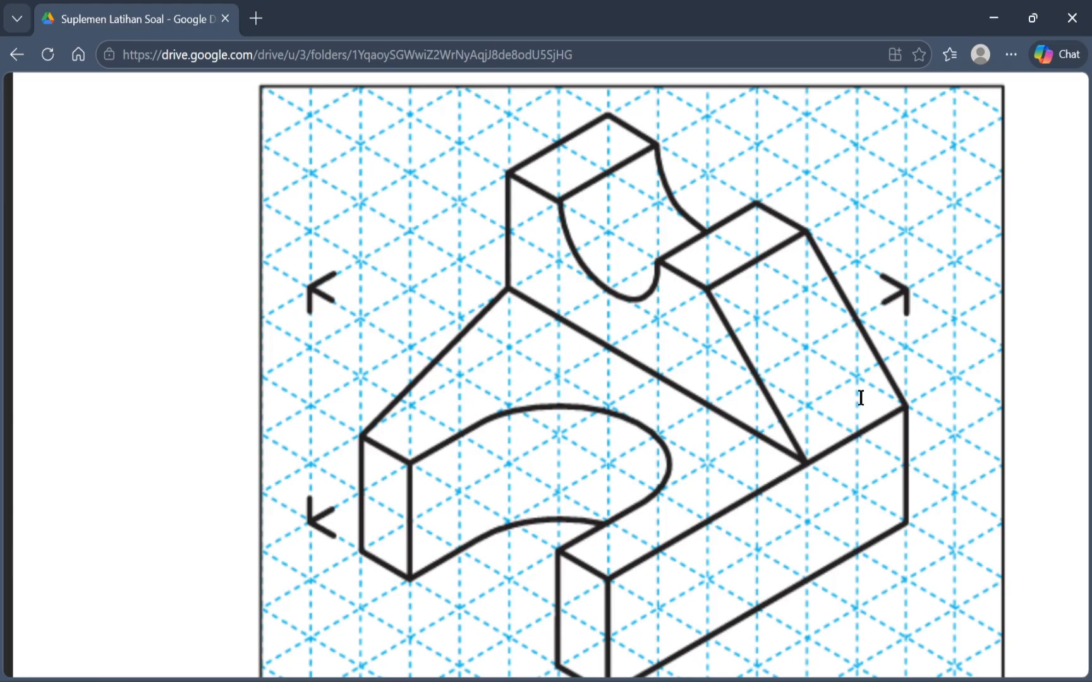
pyautogui.hotkey('alt', 'Tab')
pyautogui.click(70, 67)
pyautogui.click(665, 225)
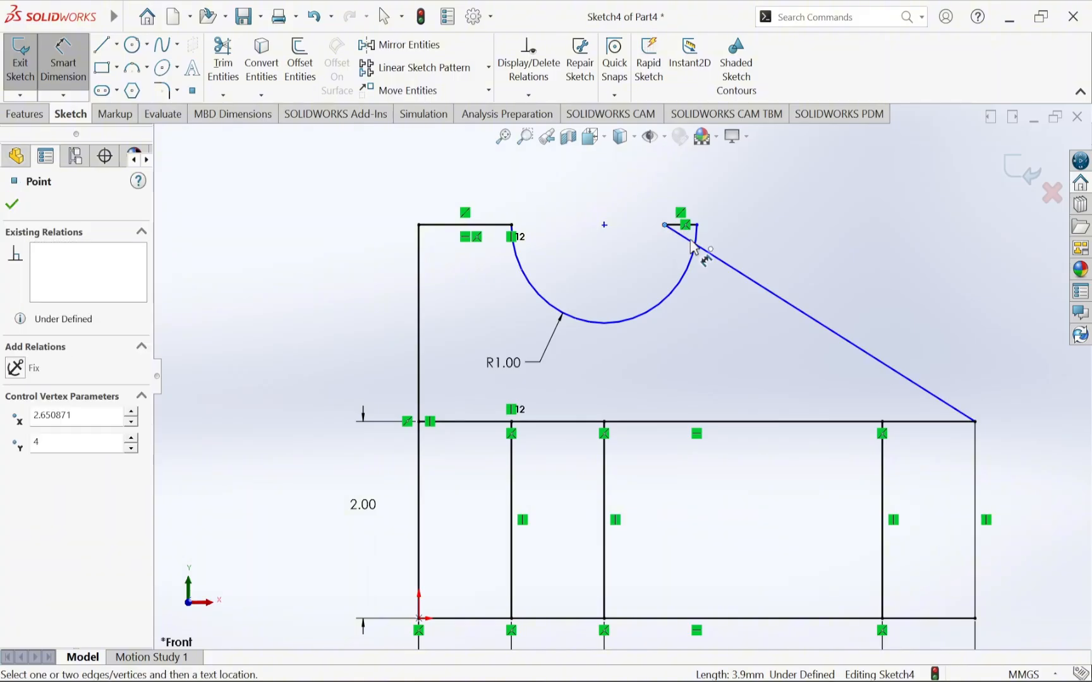
pyautogui.click(976, 451)
pyautogui.click(850, 181)
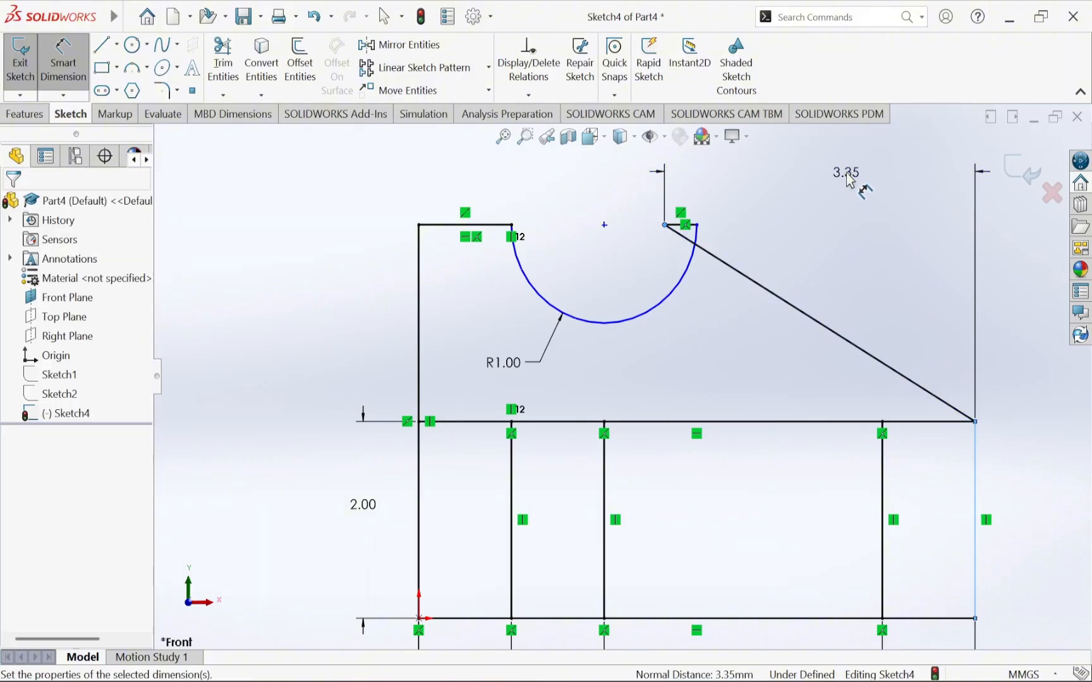
pyautogui.write('2')
pyautogui.press('Return')
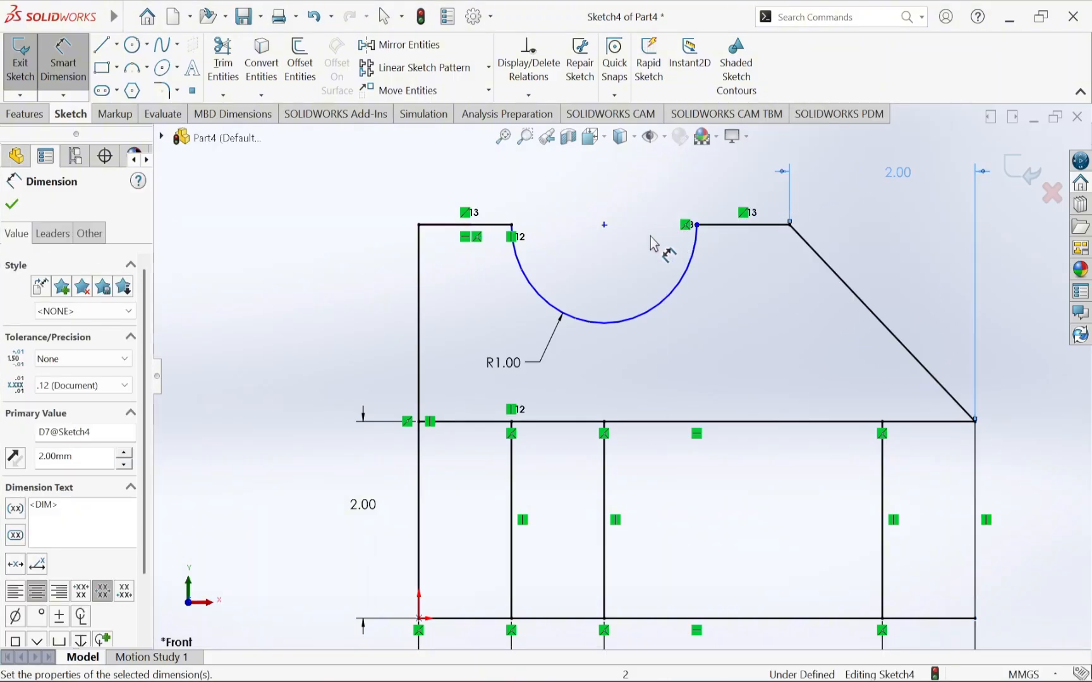
pyautogui.press('Escape')
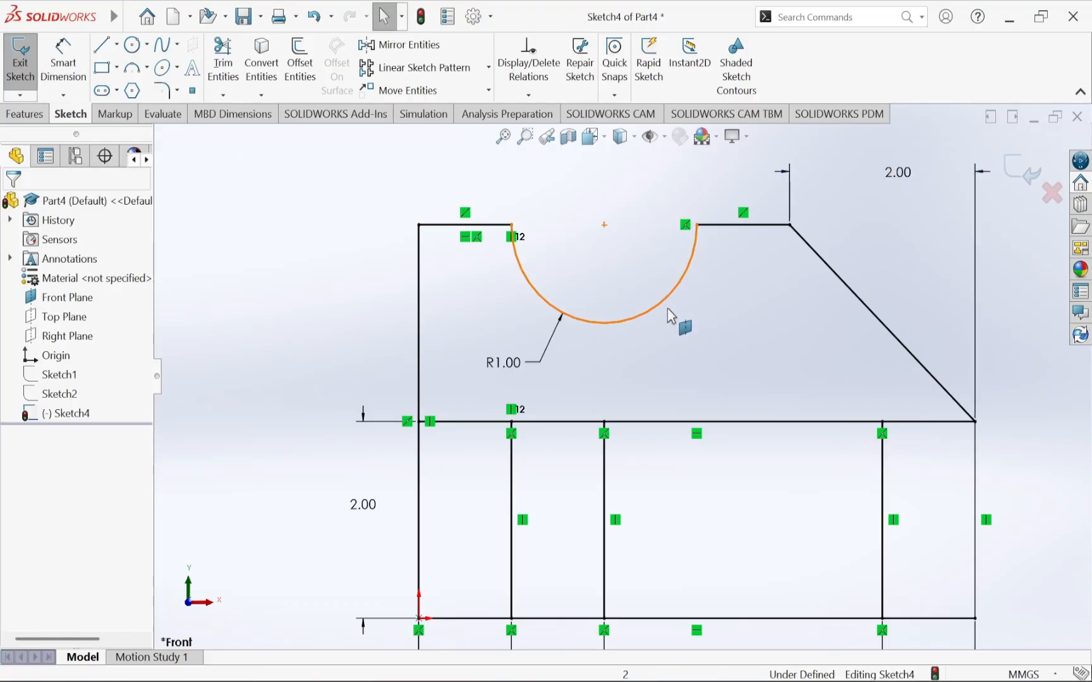
# Shift the notch arc downward so its center lies below the top edge, testing its remaining freedom of movement.
pyautogui.scroll(1, 770, 338)
pyautogui.scroll(-1, 770, 339)
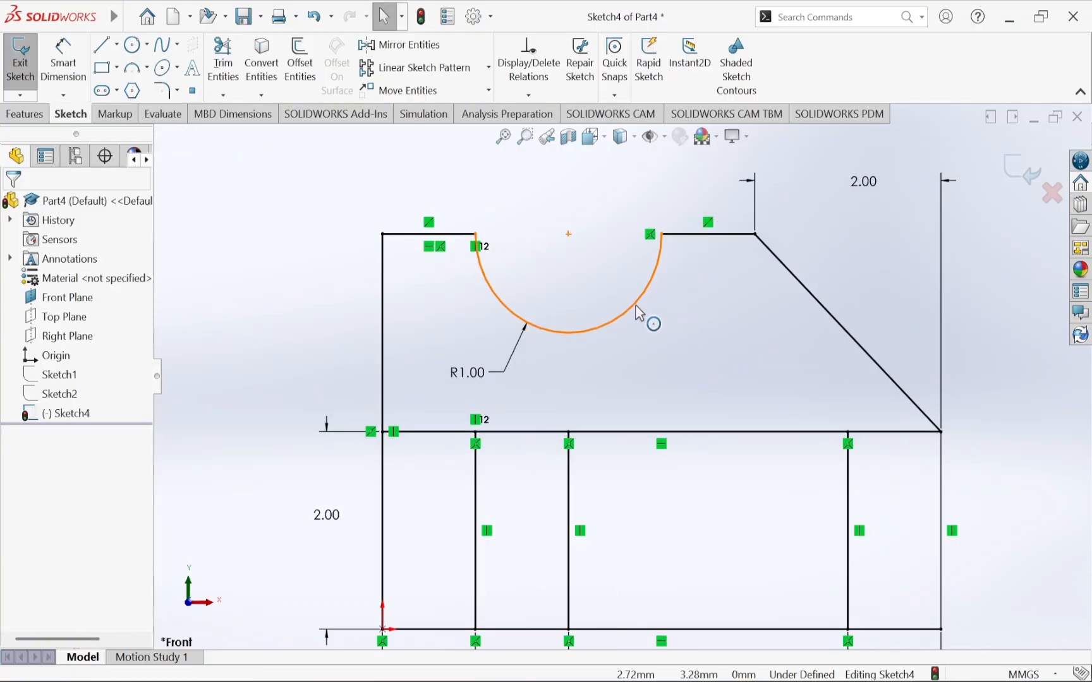
pyautogui.moveTo(635, 307); pyautogui.dragTo(643, 332)
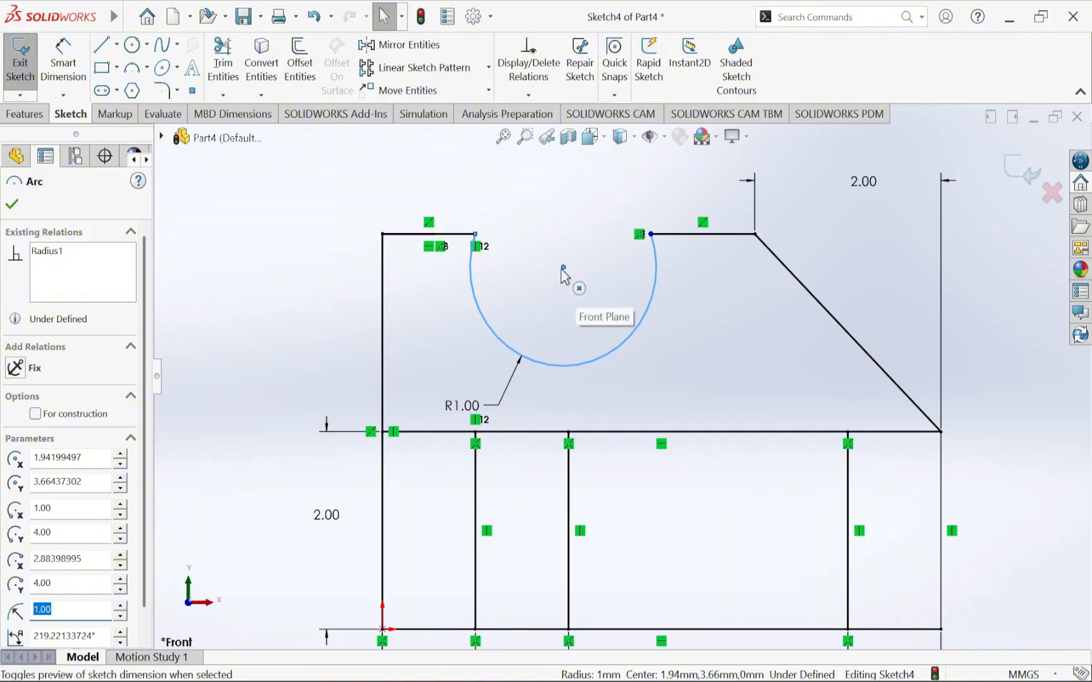
# Add a horizontal relation between the notch arc's center point and its left endpoint on the top edge.
pyautogui.click(487, 240)
pyautogui.click(476, 235)
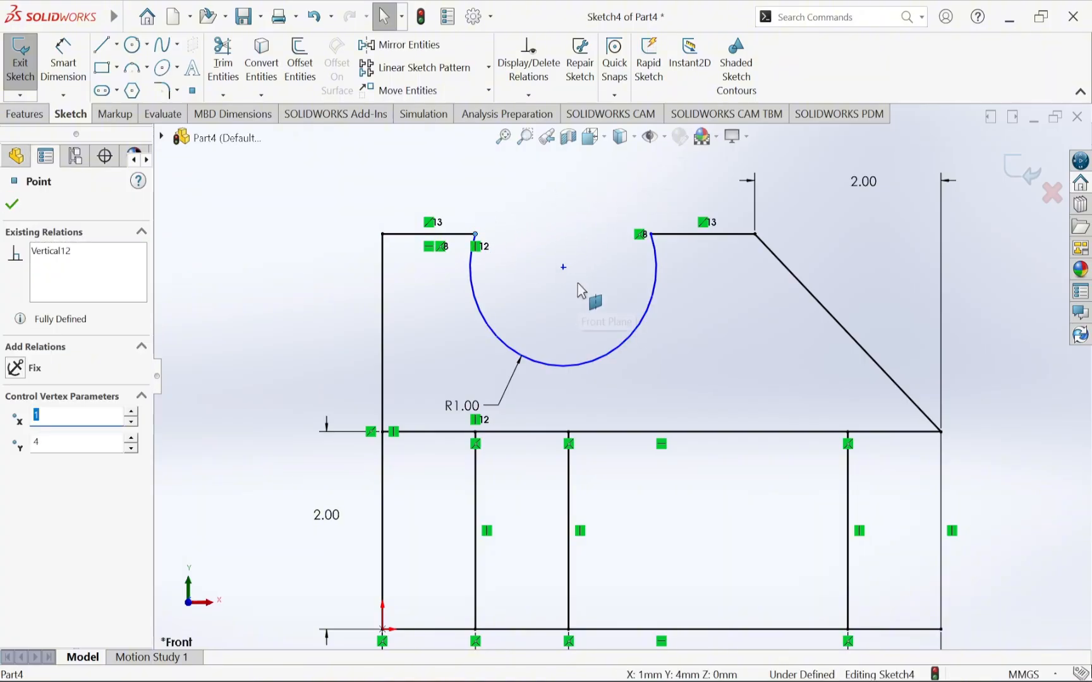
pyautogui.keyDown('ctrl'); pyautogui.click(560, 302); pyautogui.keyUp('ctrl')
pyautogui.click(515, 249)
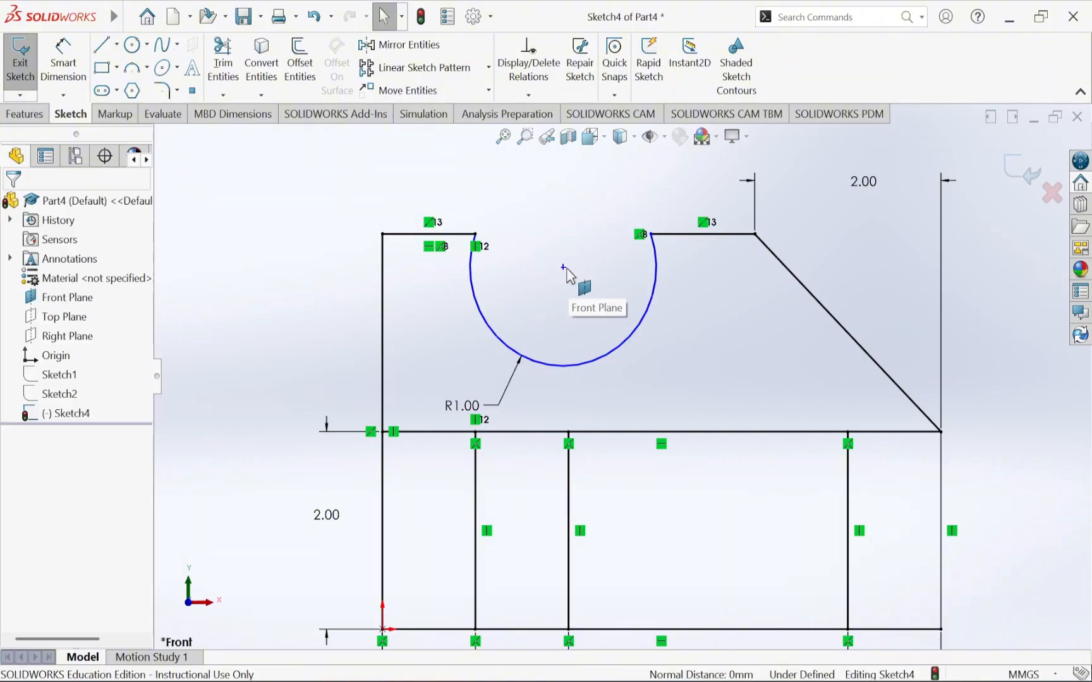
pyautogui.click(563, 267)
pyautogui.keyDown('ctrl'); pyautogui.click(476, 234); pyautogui.keyUp('ctrl')
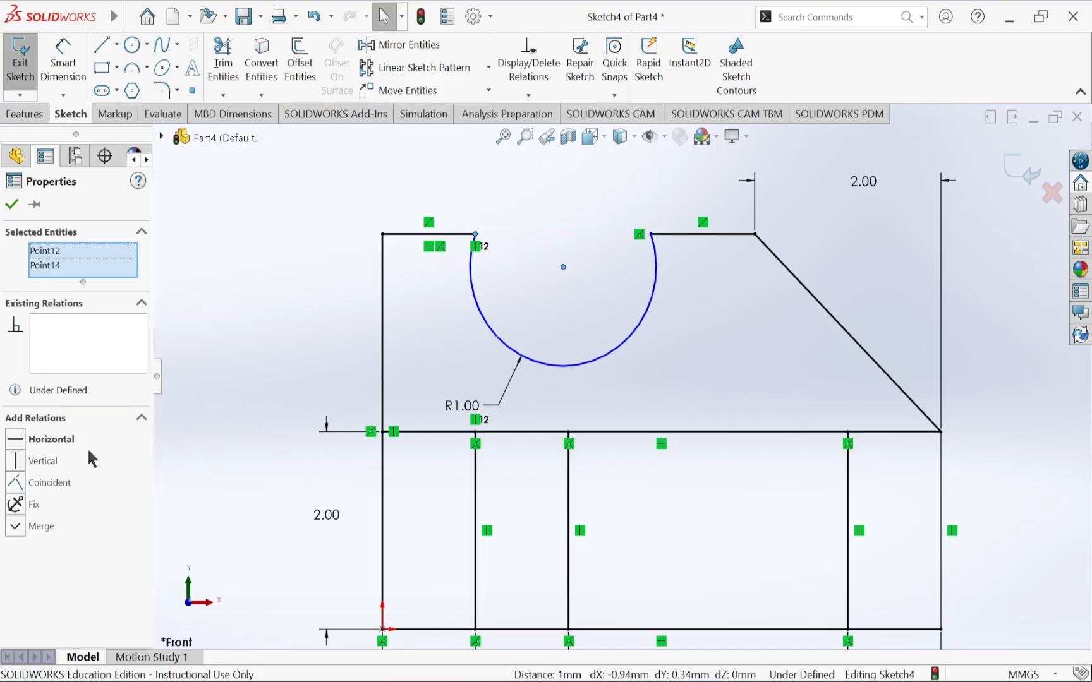
pyautogui.click(57, 439)
pyautogui.click(527, 238)
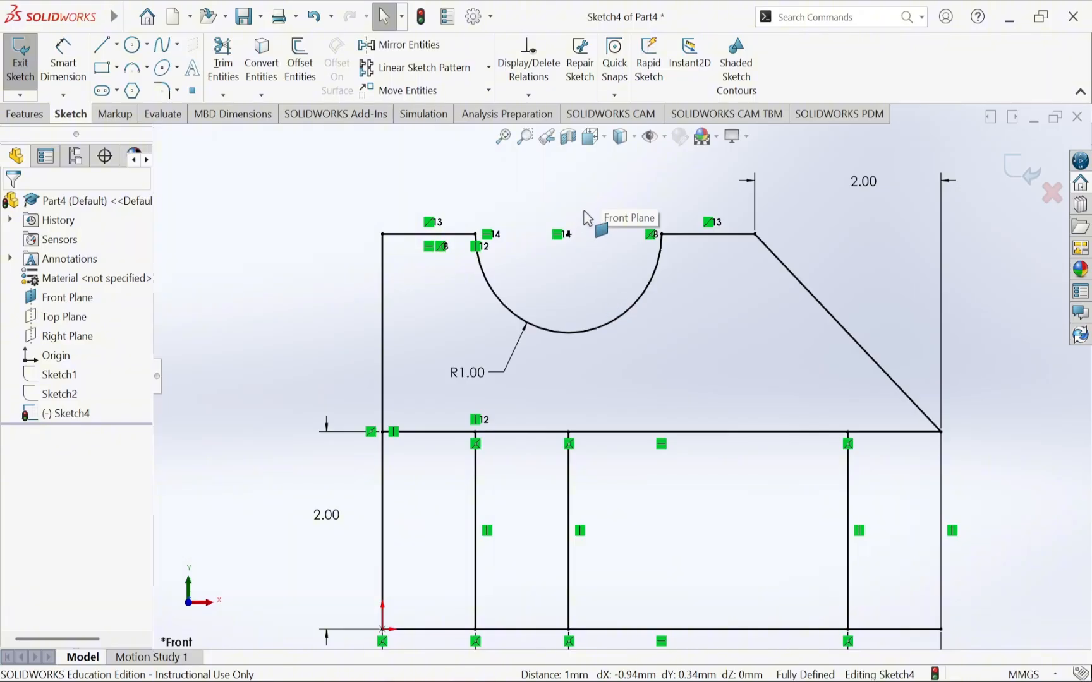
# Compare the whole front-view sketch with the isometric reference drawing in the browser, return to SOLIDWORKS and exit the sketch.
pyautogui.press('f')
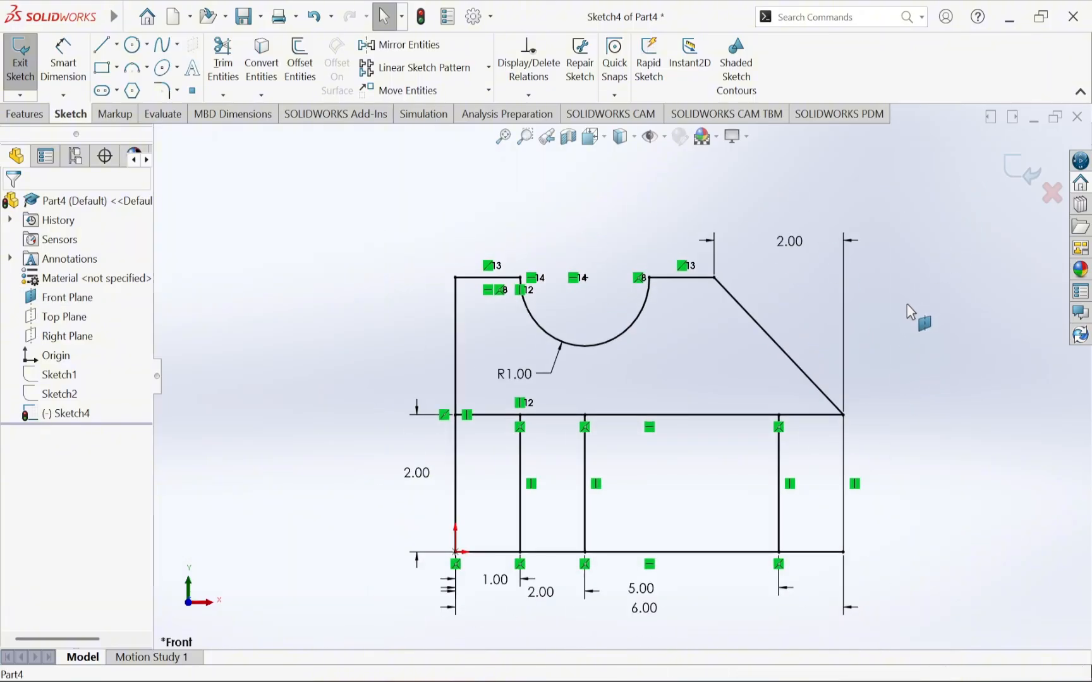
pyautogui.hotkey('alt', 'Tab')
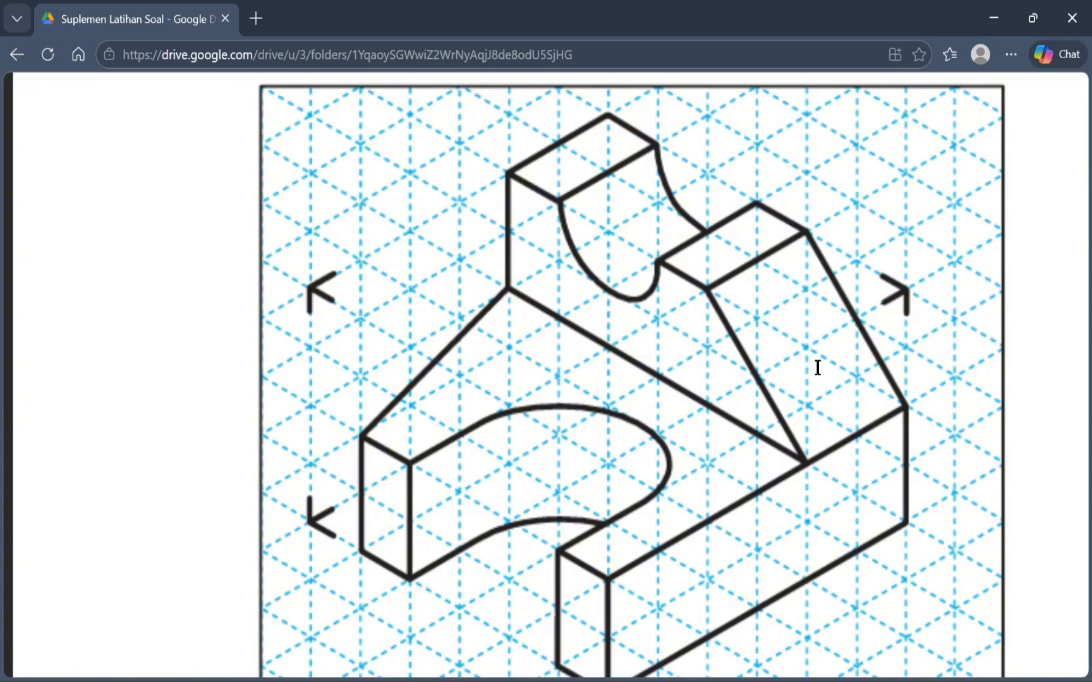
pyautogui.hotkey('alt', 'Tab')
pyautogui.hotkey('alt', 'Tab')
pyautogui.hotkey('alt', 'Tab')
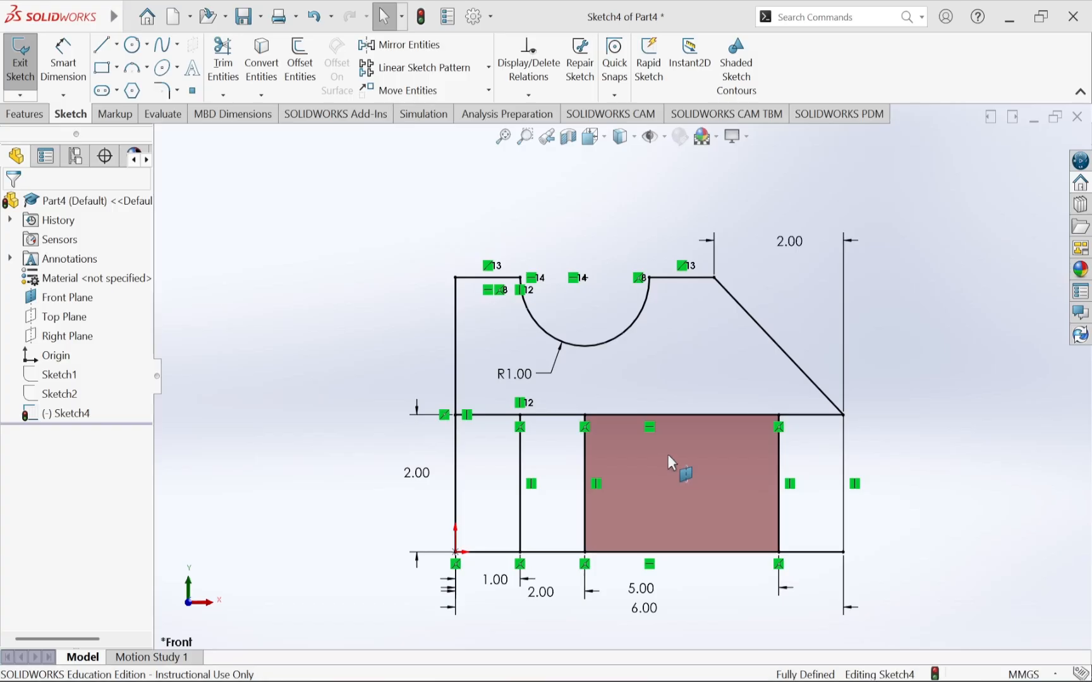
pyautogui.hotkey('alt', 'Tab')
pyautogui.hotkey('alt', 'Tab')
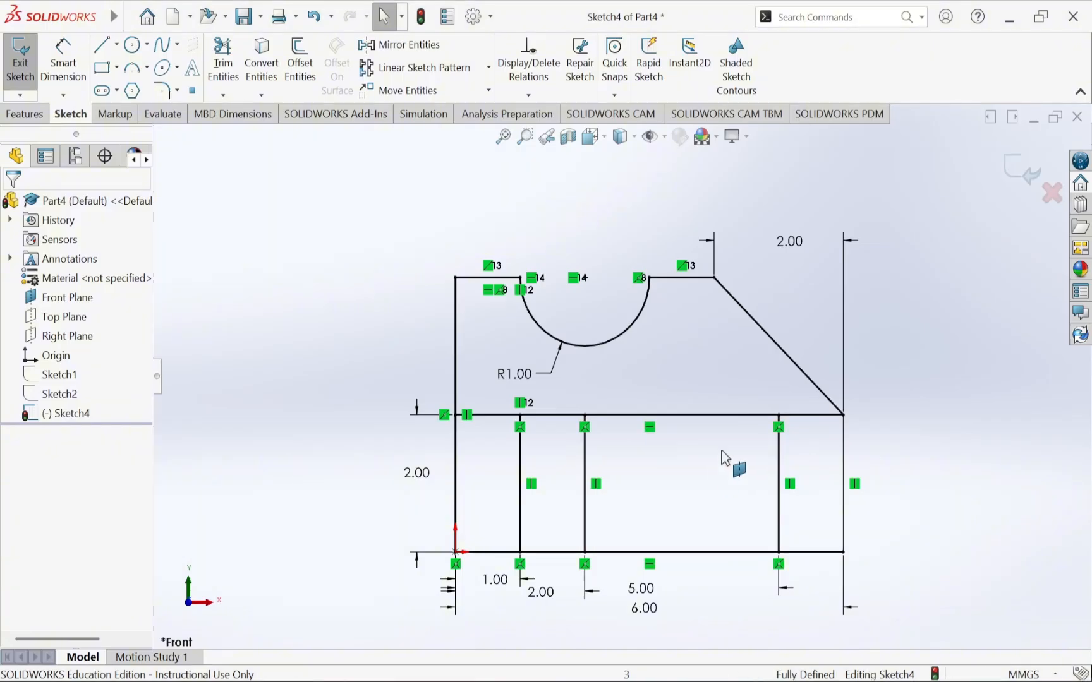
pyautogui.click(1017, 165)
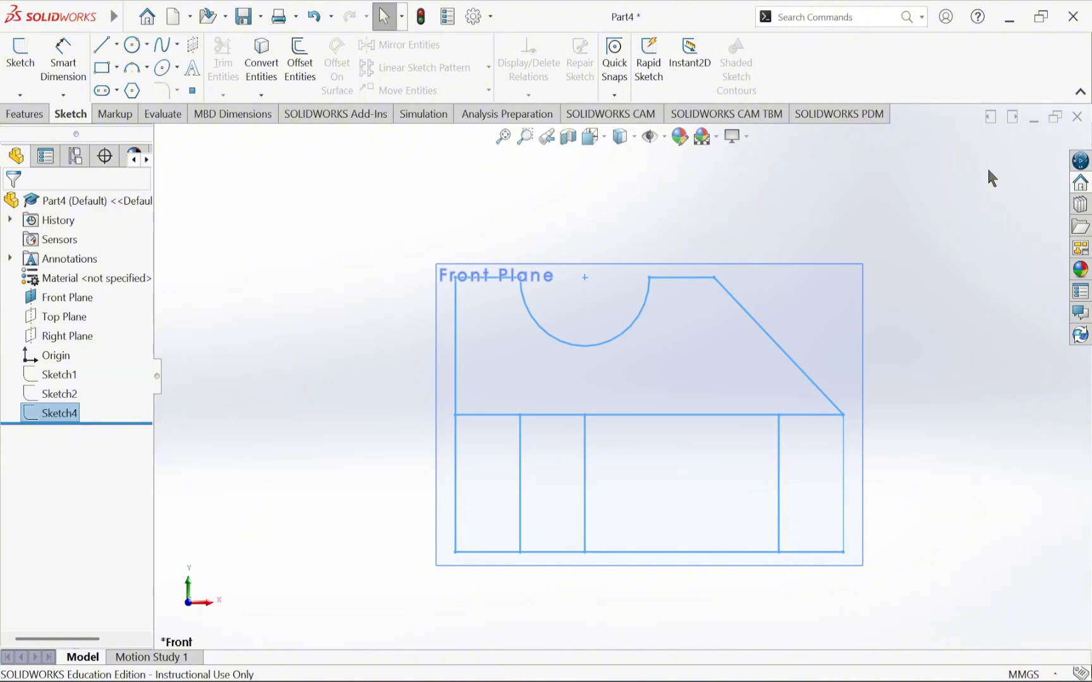
pyautogui.click(992, 261)
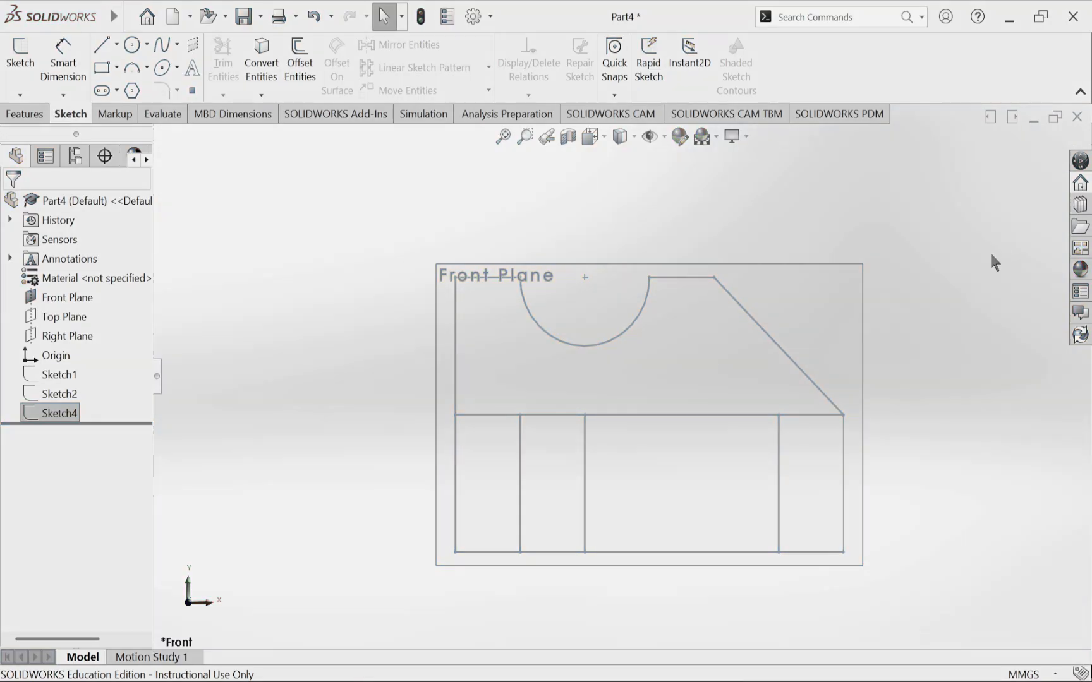